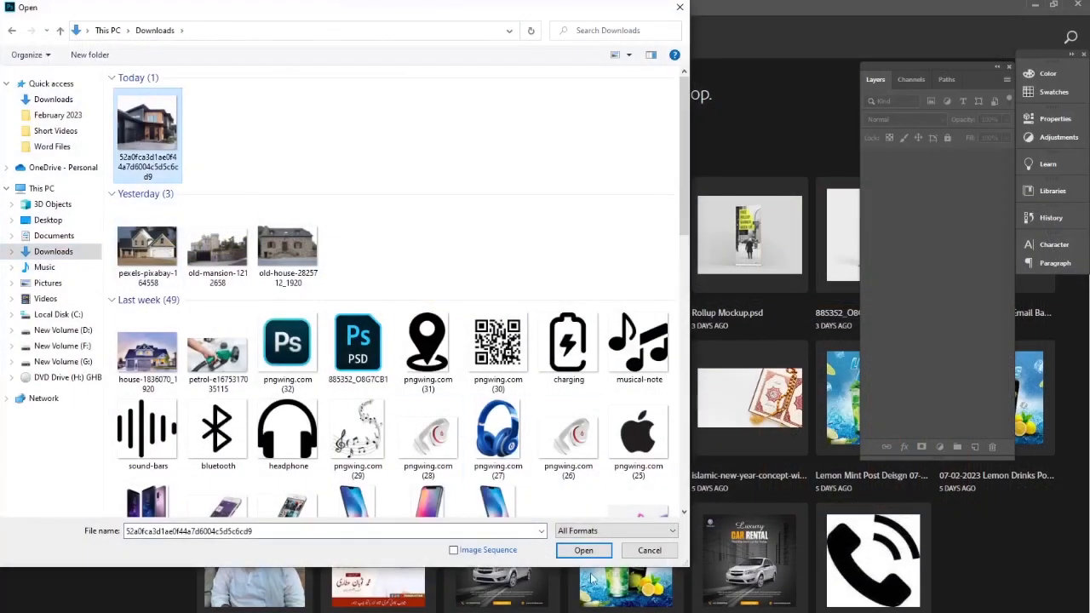
# Open the modern house photo from the Downloads folder and duplicate its Blue channel
pyautogui.click(583, 550)
pyautogui.press('f')
pyautogui.moveTo(615, 360); pyautogui.dragTo(552, 358)
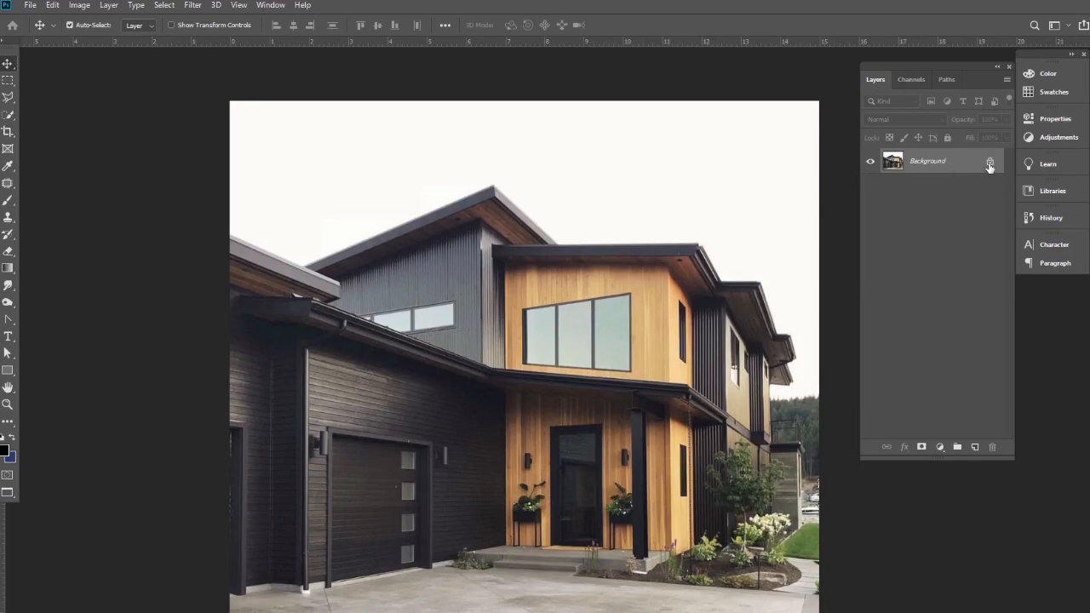
pyautogui.click(911, 80)
pyautogui.moveTo(921, 175); pyautogui.dragTo(972, 446)
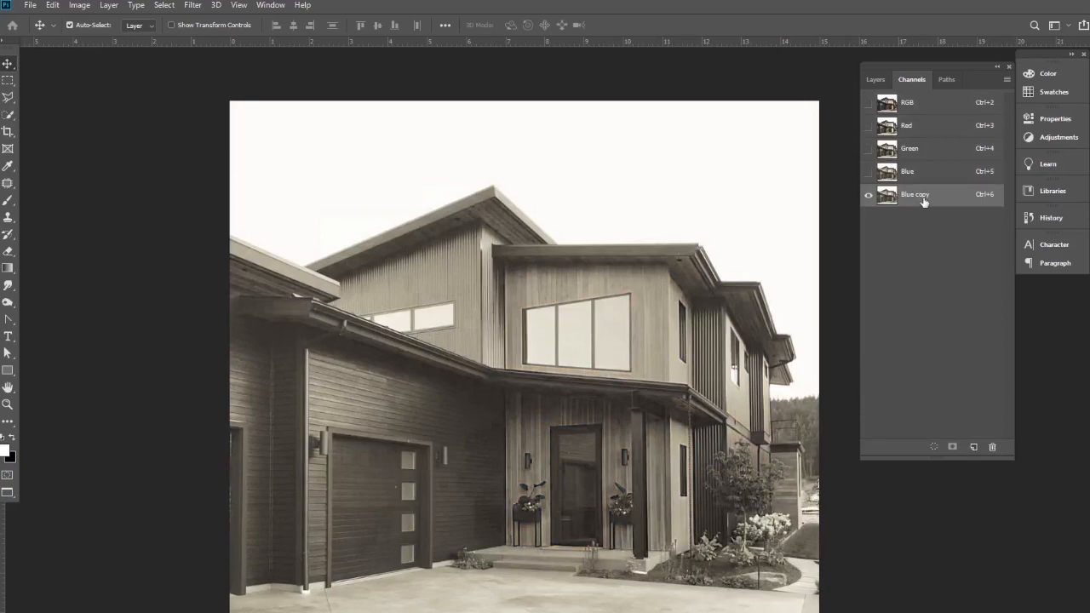
# Apply Levels to the Blue copy channel with input levels 236, 0.02 and 242, making the house black against a white sky
pyautogui.click(81, 5)
pyautogui.moveTo(93, 39)
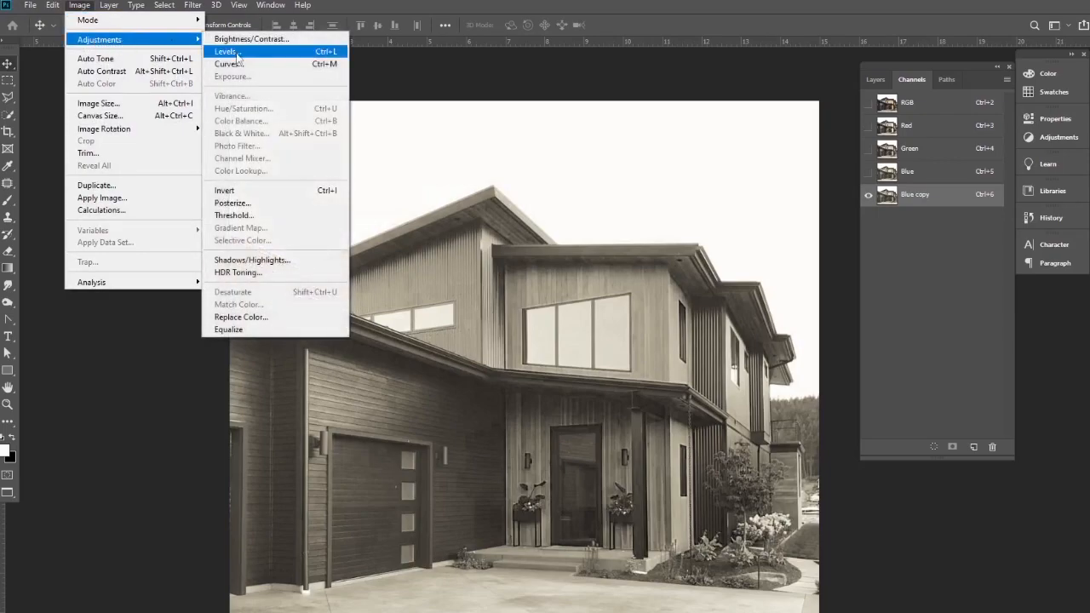
pyautogui.click(238, 55)
pyautogui.moveTo(585, 254); pyautogui.dragTo(666, 230)
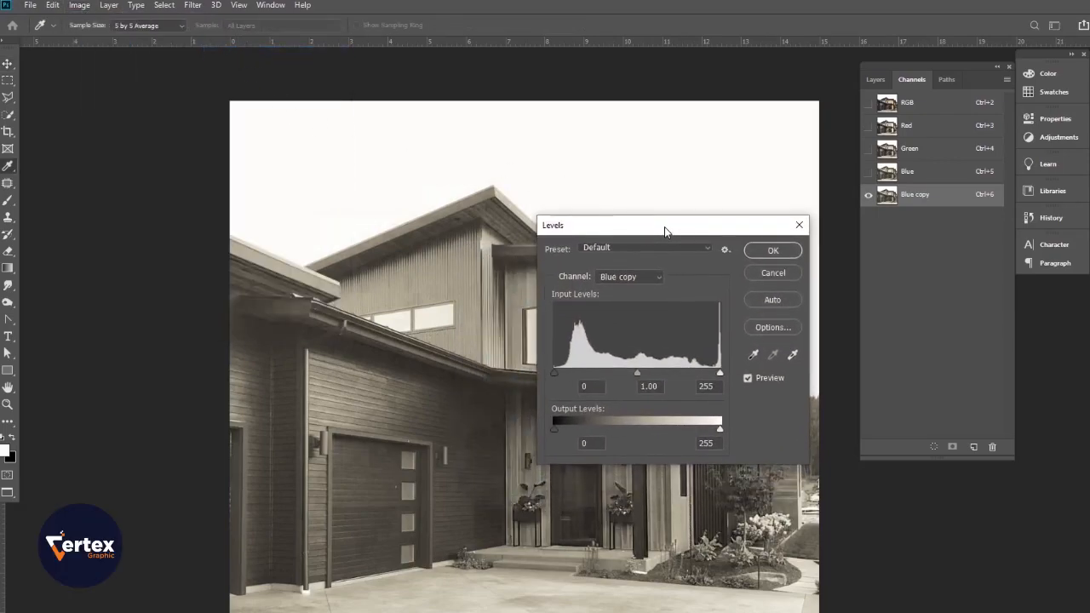
pyautogui.moveTo(638, 374); pyautogui.dragTo(693, 375)
pyautogui.moveTo(554, 371); pyautogui.dragTo(700, 373)
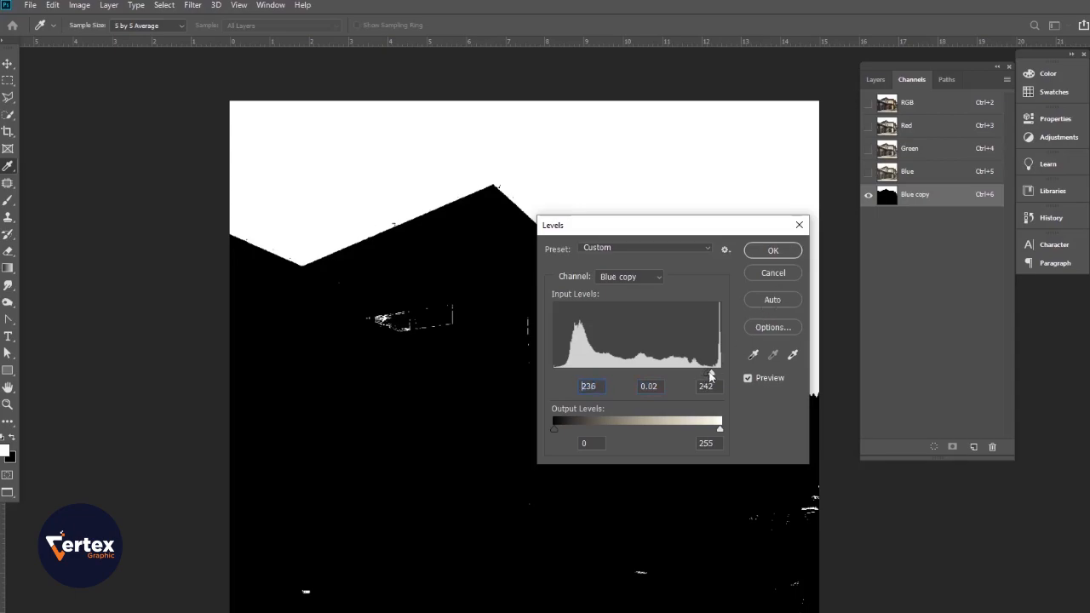
pyautogui.click(775, 256)
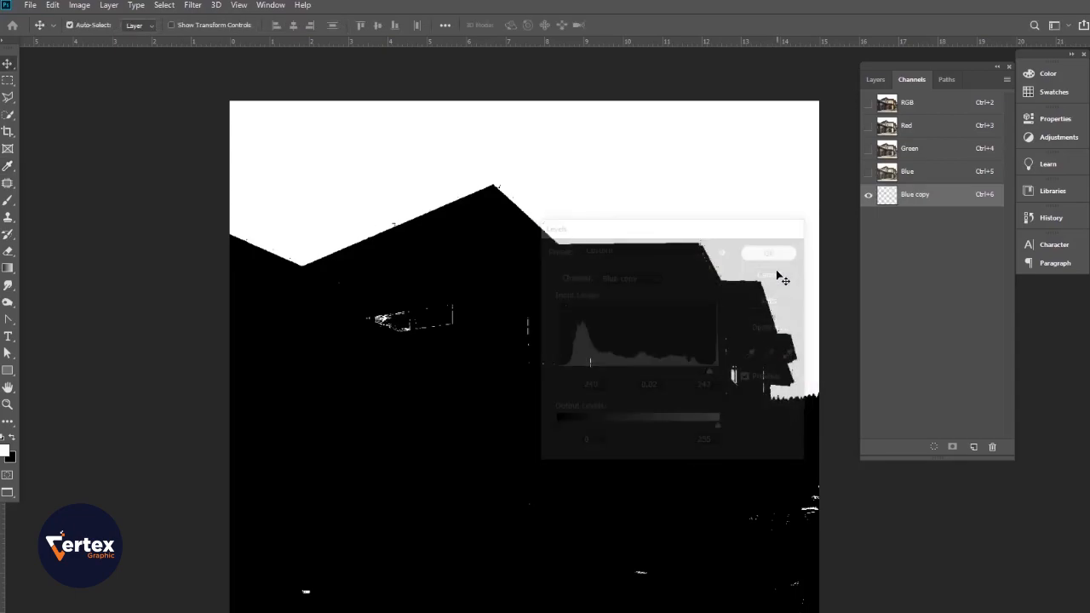
# Set up the Brush tool with a size of 199 px and 100% hardness
pyautogui.moveTo(504, 350); pyautogui.dragTo(507, 350)
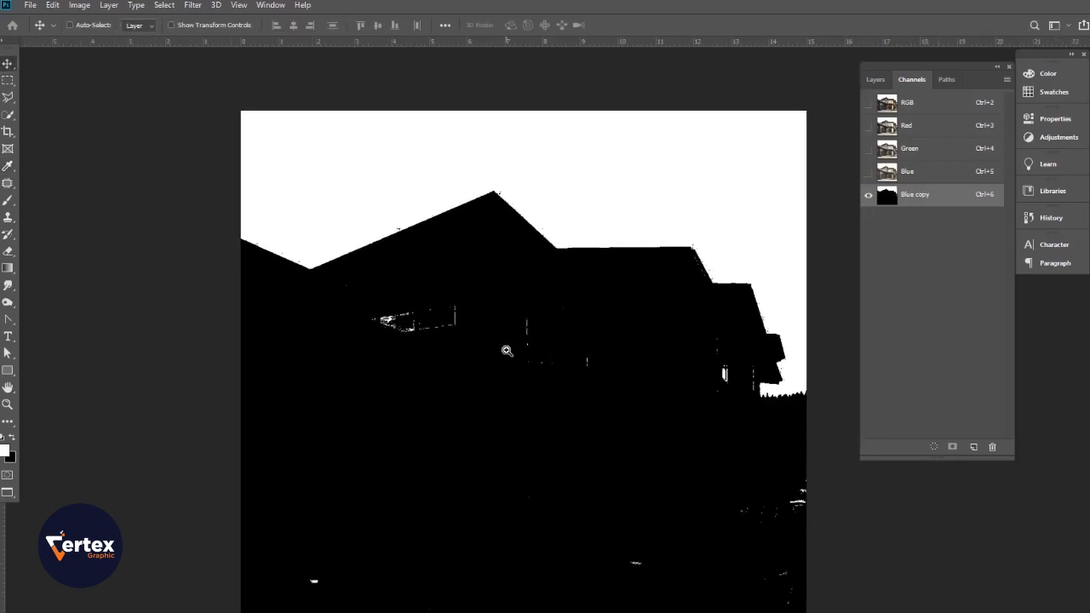
pyautogui.click(8, 201)
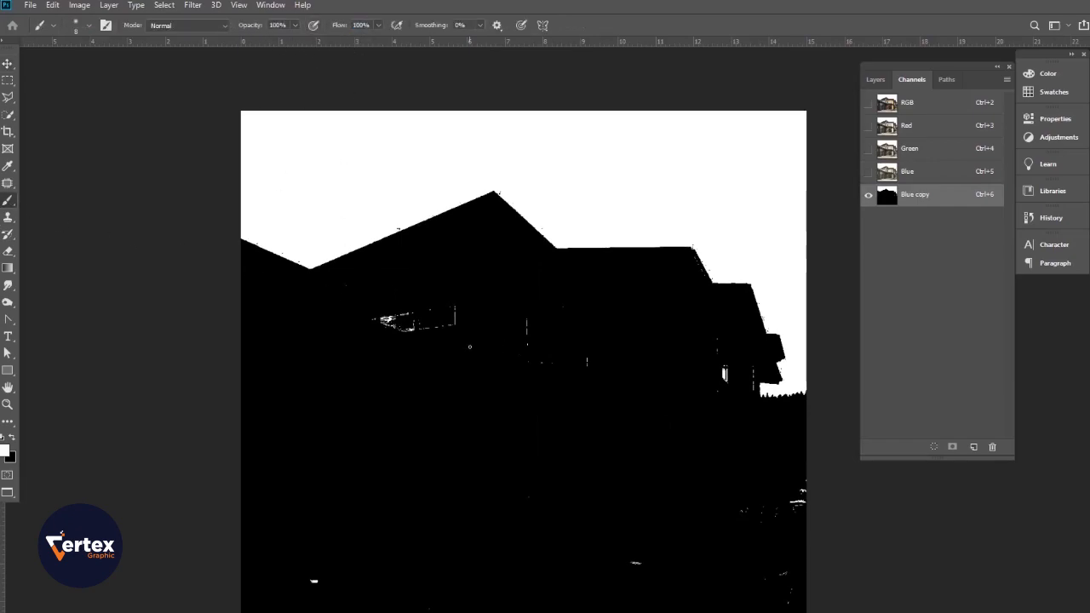
pyautogui.rightClick(482, 358)
pyautogui.moveTo(557, 324); pyautogui.dragTo(601, 323)
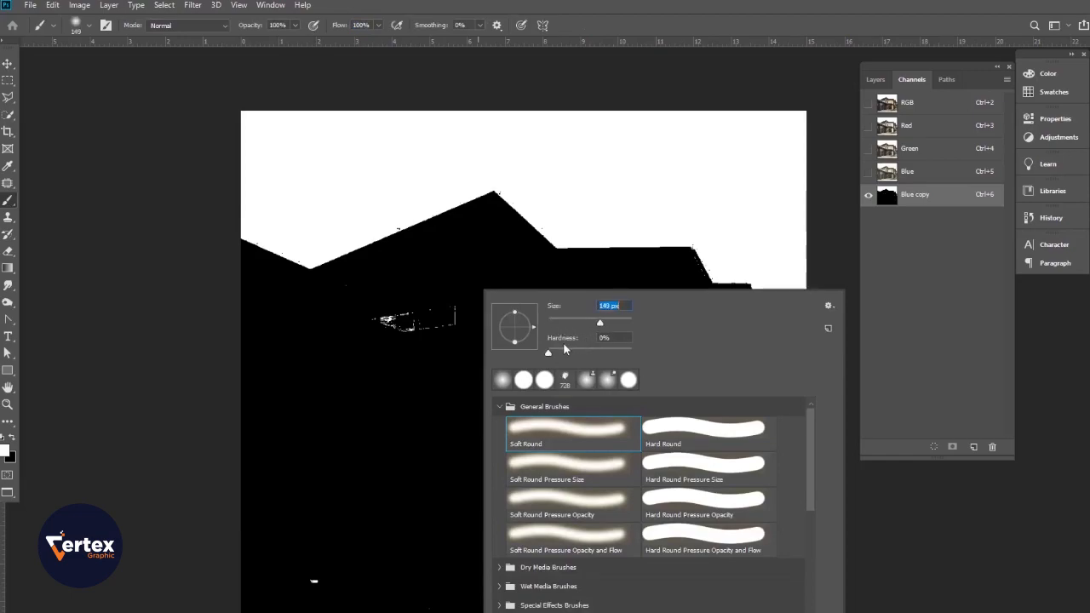
pyautogui.click(380, 385)
pyautogui.hotkey('ctrl', 'z')
# Paint black over the remaining white patches inside the house silhouette on the Blue copy channel
pyautogui.click(12, 442)
pyautogui.moveTo(408, 414)
pyautogui.mouseDown()
pyautogui.moveTo(371, 363)
pyautogui.moveTo(477, 345)
pyautogui.mouseUp()
pyautogui.moveTo(529, 399)
pyautogui.mouseDown()
pyautogui.moveTo(621, 445)
pyautogui.moveTo(615, 429)
pyautogui.moveTo(621, 553)
pyautogui.moveTo(708, 593)
pyautogui.moveTo(773, 603)
pyautogui.moveTo(763, 566)
pyautogui.moveTo(801, 537)
pyautogui.moveTo(751, 556)
pyautogui.moveTo(697, 449)
pyautogui.moveTo(704, 376)
pyautogui.mouseUp()
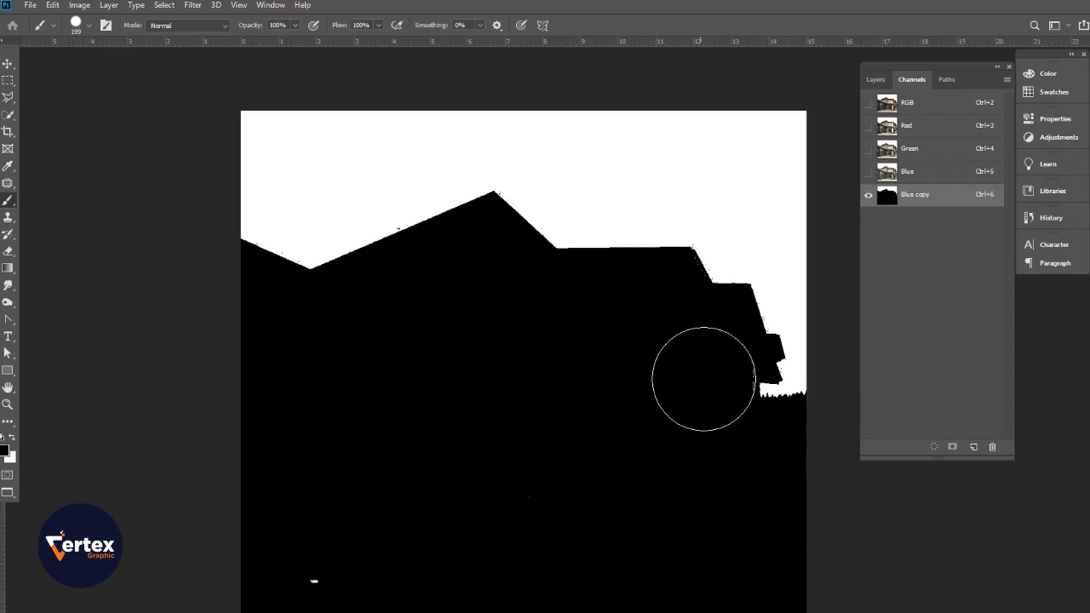
pyautogui.click(305, 573)
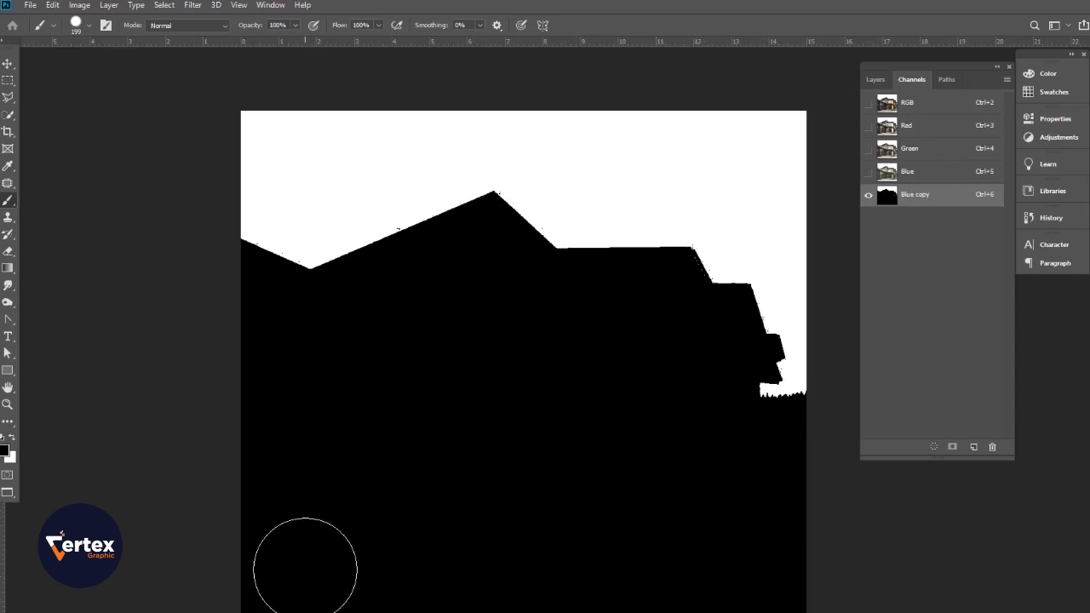
# Reduce the brush size to 15 px for cleaning up the edge near the roof peak
pyautogui.moveTo(499, 223); pyautogui.dragTo(317, 586)
pyautogui.moveTo(310, 505)
pyautogui.mouseDown()
pyautogui.moveTo(347, 514)
pyautogui.moveTo(309, 385)
pyautogui.mouseUp()
pyautogui.rightClick(534, 292)
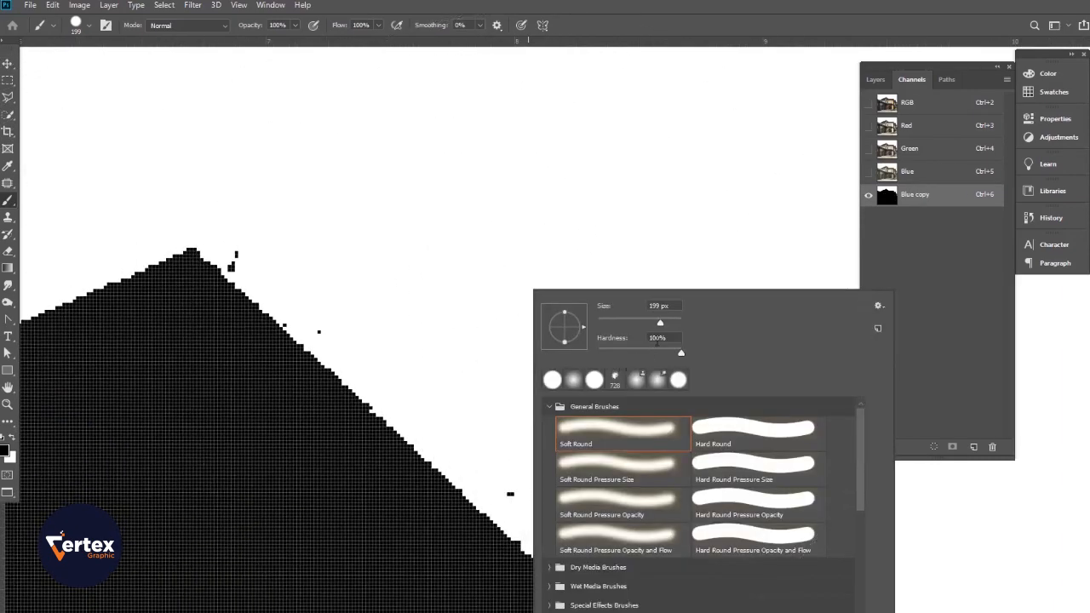
pyautogui.moveTo(660, 323); pyautogui.dragTo(616, 322)
pyautogui.click(509, 236)
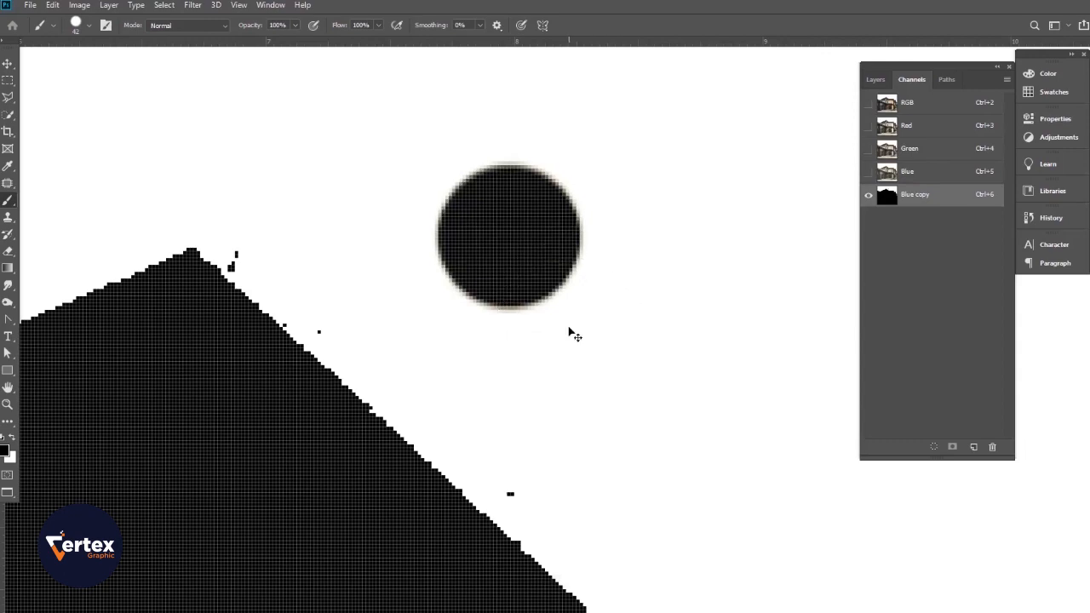
pyautogui.hotkey('ctrl', 'z')
pyautogui.rightClick(554, 292)
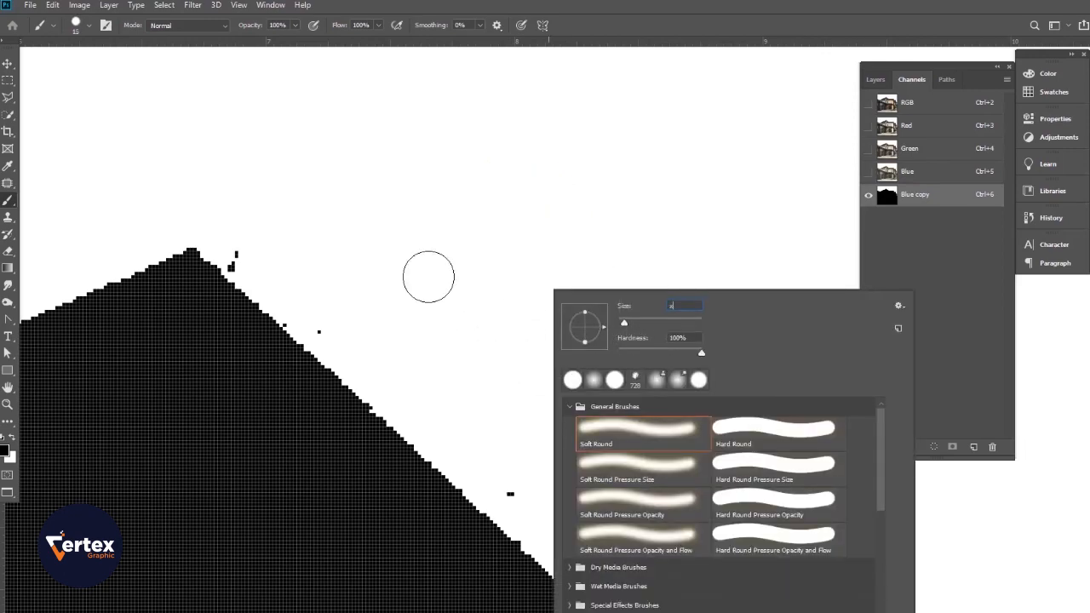
pyautogui.press('Return')
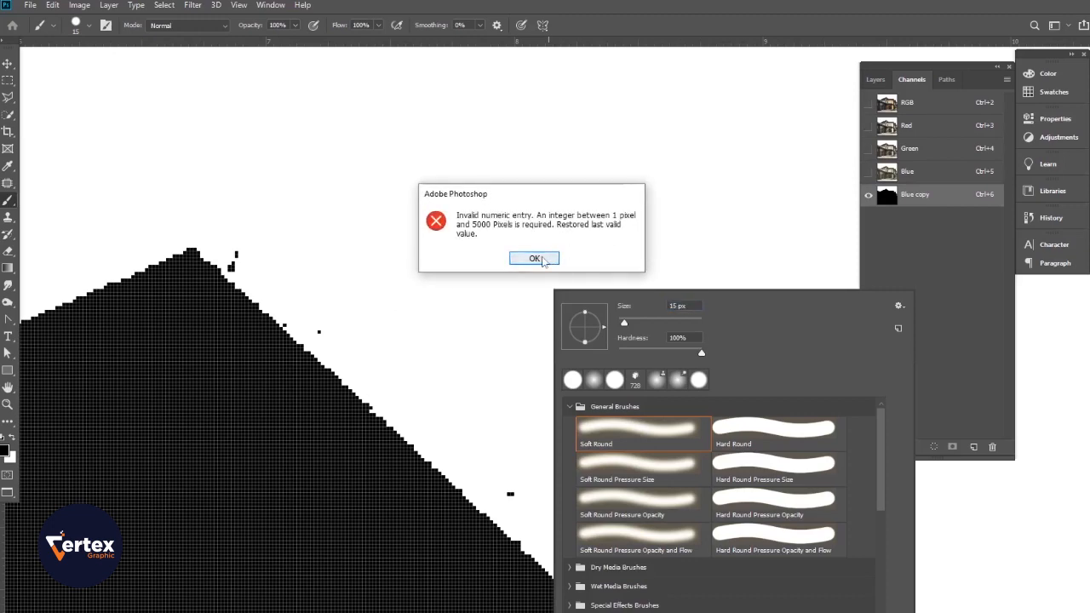
pyautogui.click(535, 259)
# Paint white over the stray black specks on both sides of the main roof peak
pyautogui.moveTo(245, 259); pyautogui.dragTo(251, 259)
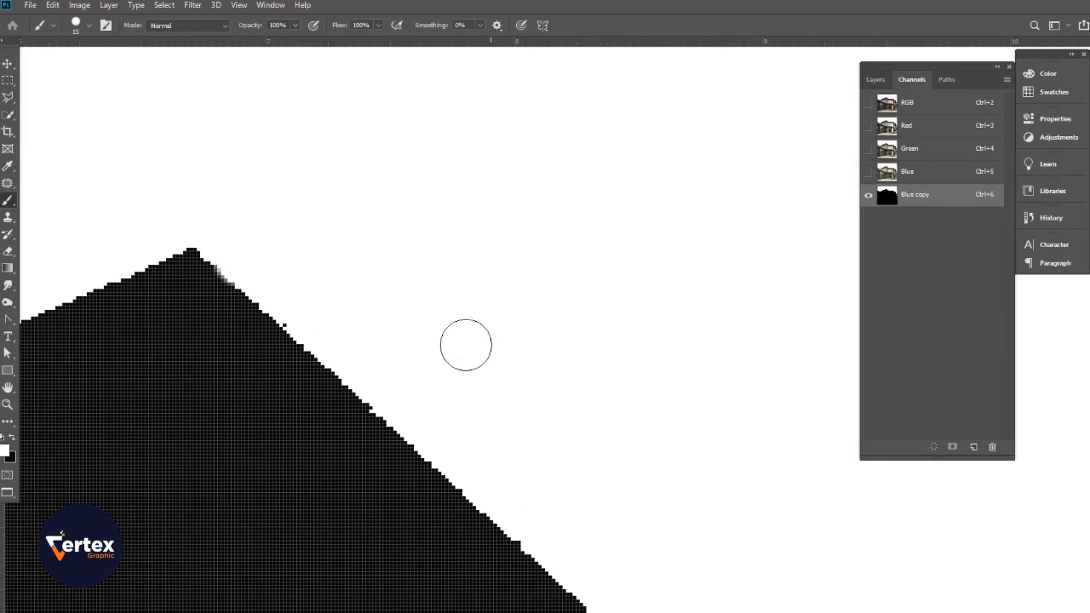
pyautogui.rightClick(476, 372)
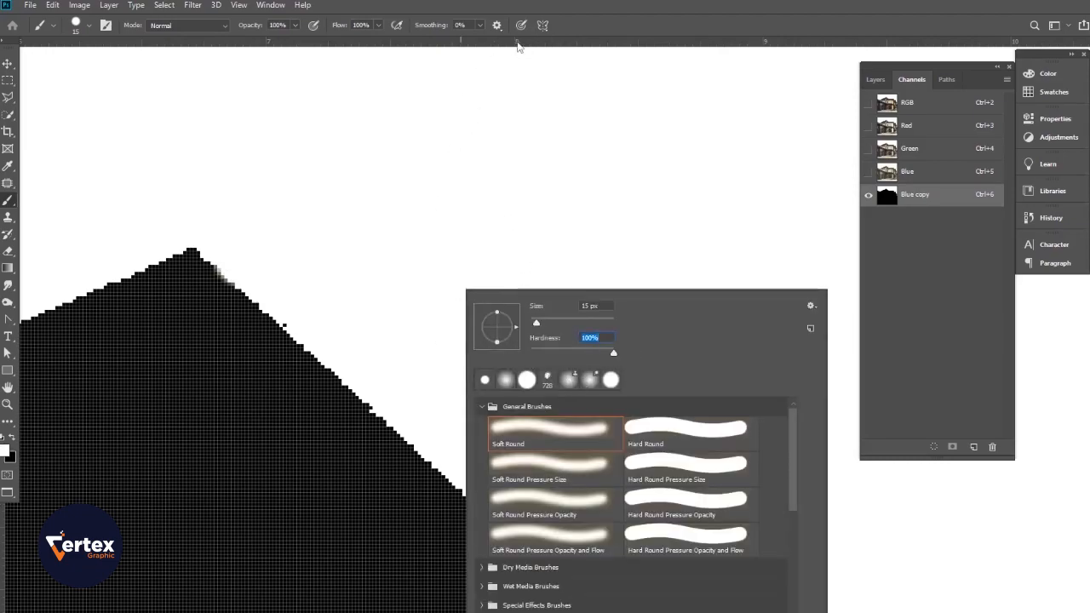
pyautogui.click(569, 47)
pyautogui.moveTo(138, 253); pyautogui.dragTo(474, 196)
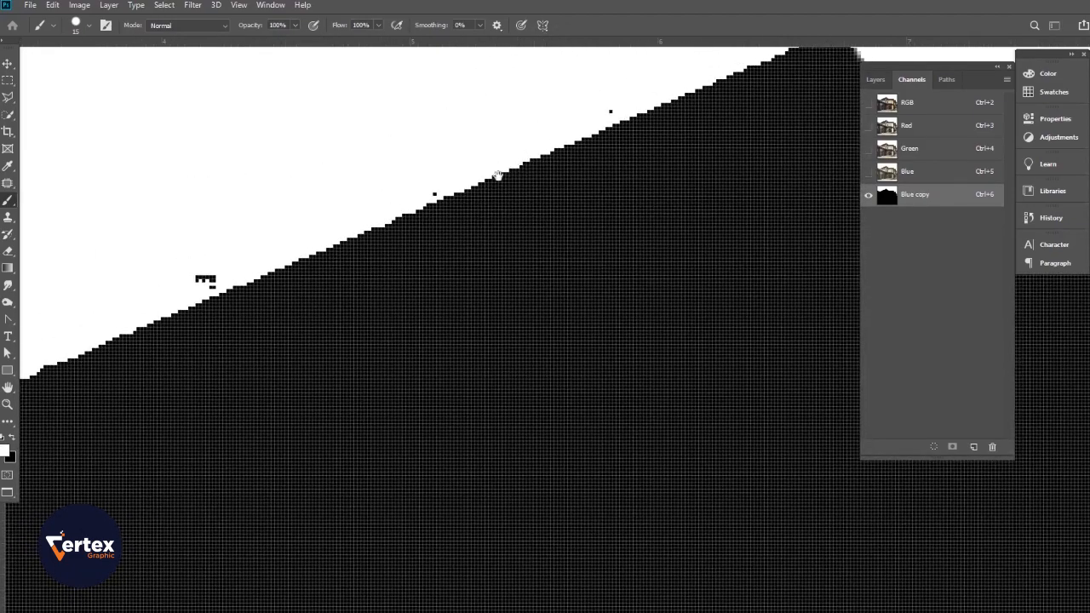
pyautogui.moveTo(455, 152)
pyautogui.mouseDown()
pyautogui.moveTo(432, 179)
pyautogui.moveTo(254, 230)
pyautogui.moveTo(220, 264)
pyautogui.mouseUp()
# Paint white over the stray black specks above the lower roof slope at the image's left edge
pyautogui.moveTo(284, 229); pyautogui.dragTo(630, 170)
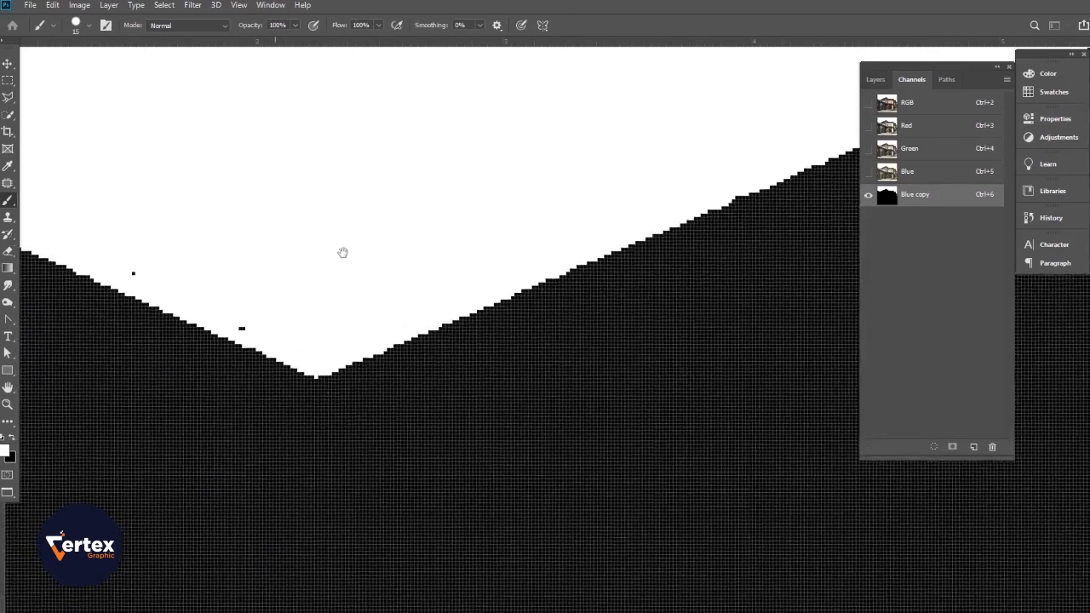
pyautogui.moveTo(343, 251); pyautogui.dragTo(386, 365)
pyautogui.moveTo(401, 468); pyautogui.dragTo(259, 396)
pyautogui.moveTo(197, 352); pyautogui.dragTo(417, 329)
pyautogui.click(346, 312)
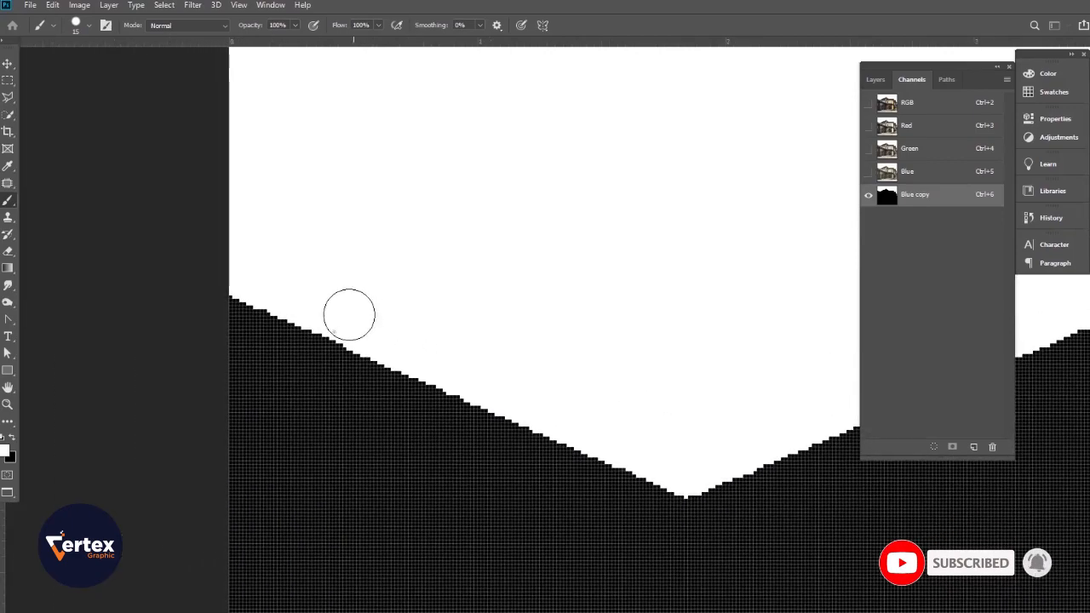
# Clean the sloping edge of the flat roof, painting white over outer black specks and black over inner white ones
pyautogui.moveTo(732, 434)
pyautogui.mouseDown()
pyautogui.moveTo(487, 388)
pyautogui.moveTo(346, 409)
pyautogui.moveTo(533, 426)
pyautogui.moveTo(315, 382)
pyautogui.mouseUp()
pyautogui.moveTo(427, 268)
pyautogui.mouseDown()
pyautogui.moveTo(407, 272)
pyautogui.moveTo(448, 300)
pyautogui.mouseUp()
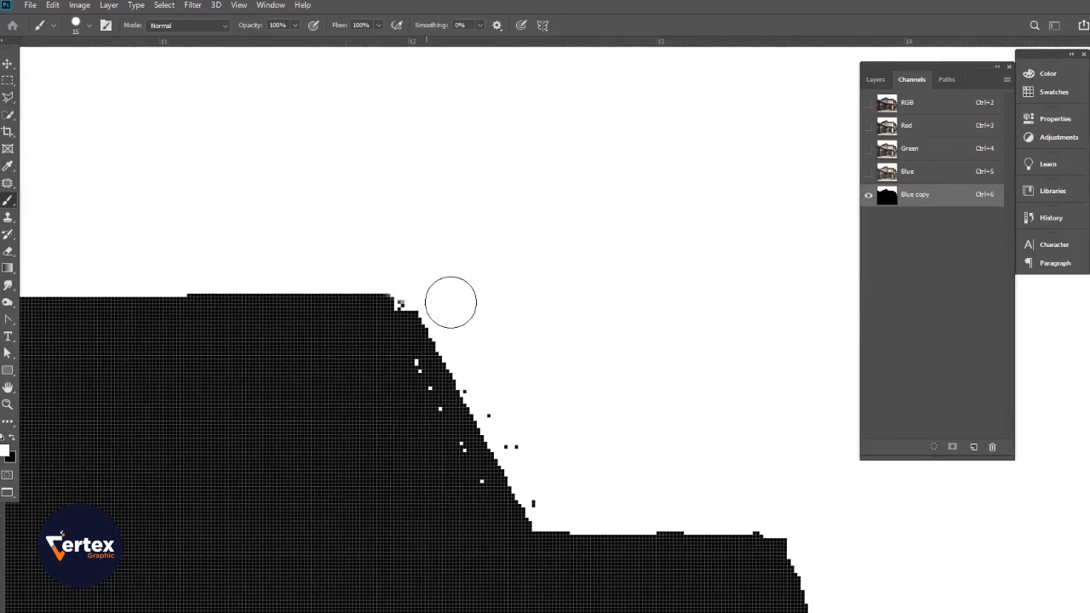
pyautogui.click(555, 496)
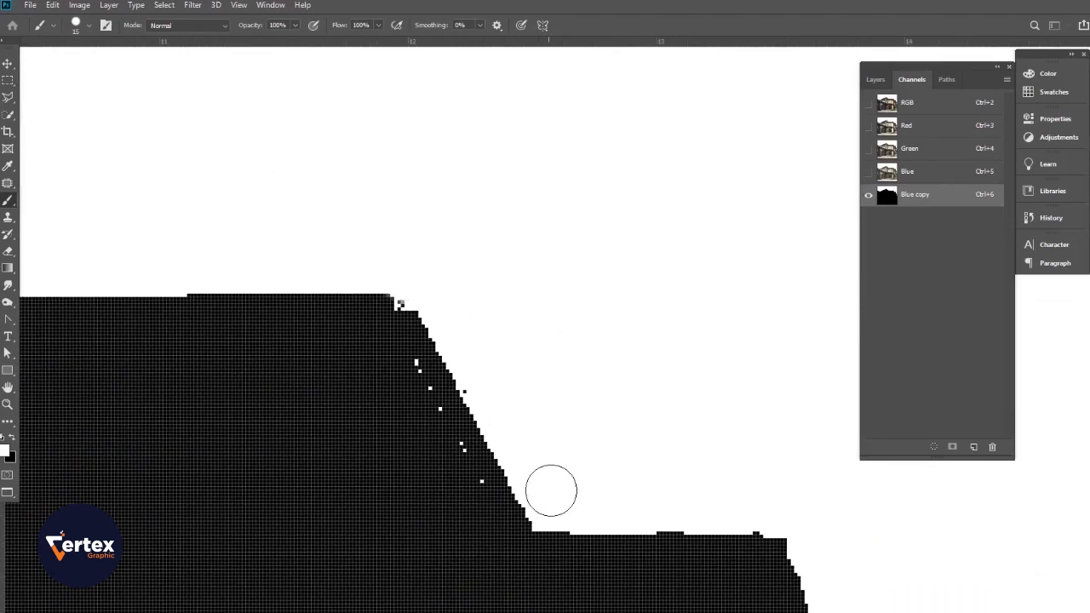
pyautogui.press('x')
pyautogui.moveTo(456, 476)
pyautogui.mouseDown()
pyautogui.moveTo(401, 363)
pyautogui.moveTo(462, 439)
pyautogui.mouseUp()
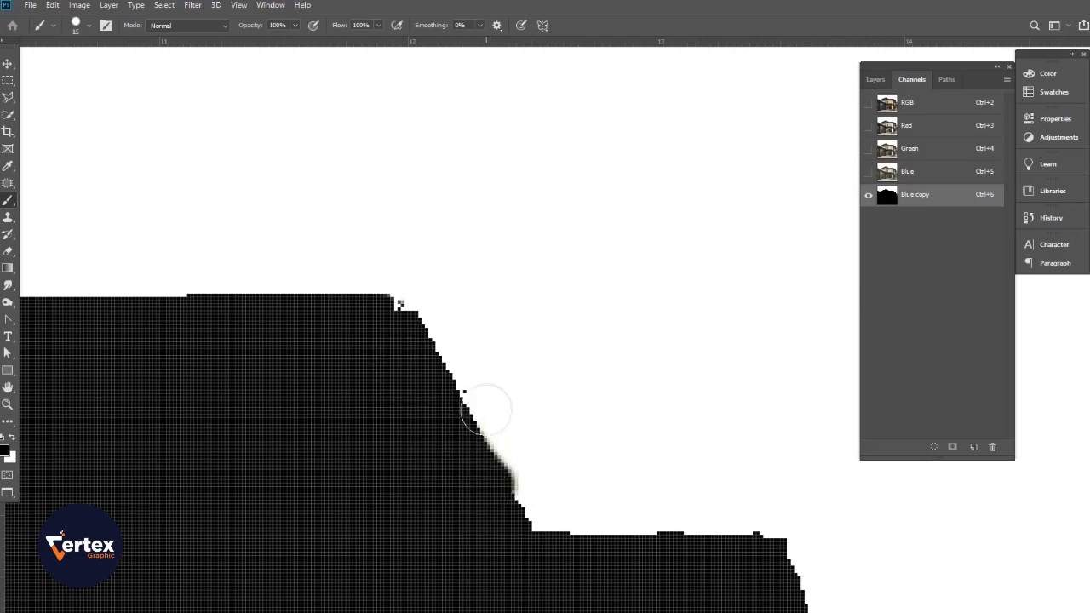
pyautogui.moveTo(593, 442); pyautogui.dragTo(316, 244)
pyautogui.hotkey('ctrl', 'z')
pyautogui.moveTo(565, 392); pyautogui.dragTo(124, 104)
pyautogui.moveTo(416, 366); pyautogui.dragTo(422, 394)
pyautogui.hotkey('ctrl', 'z')
pyautogui.hotkey('ctrl', 'z')
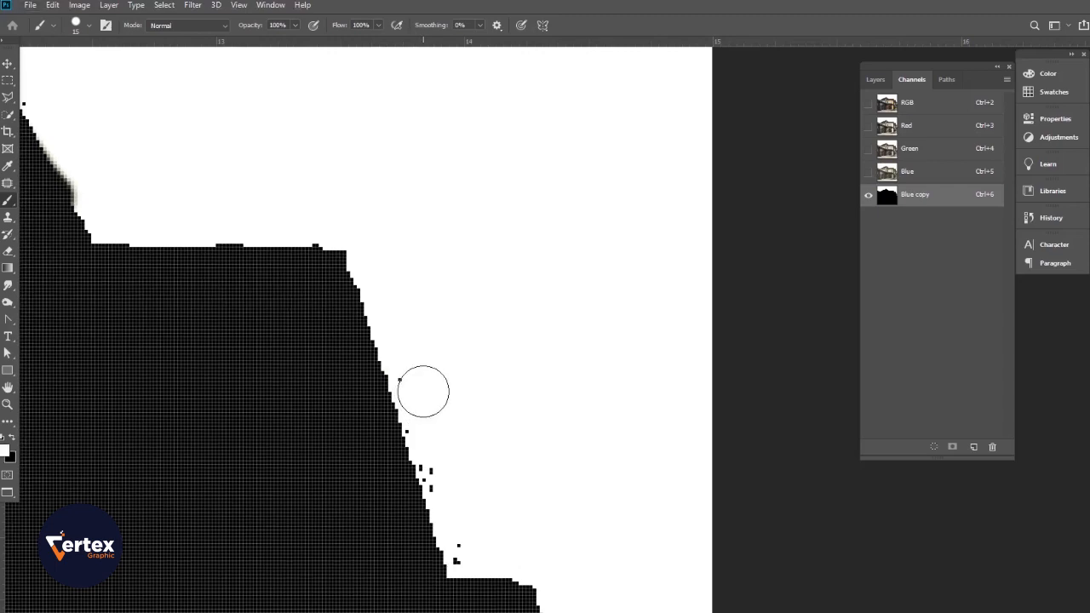
# Paint white over the black specks beside the stepped roof edges on the right side of the house
pyautogui.click(447, 469)
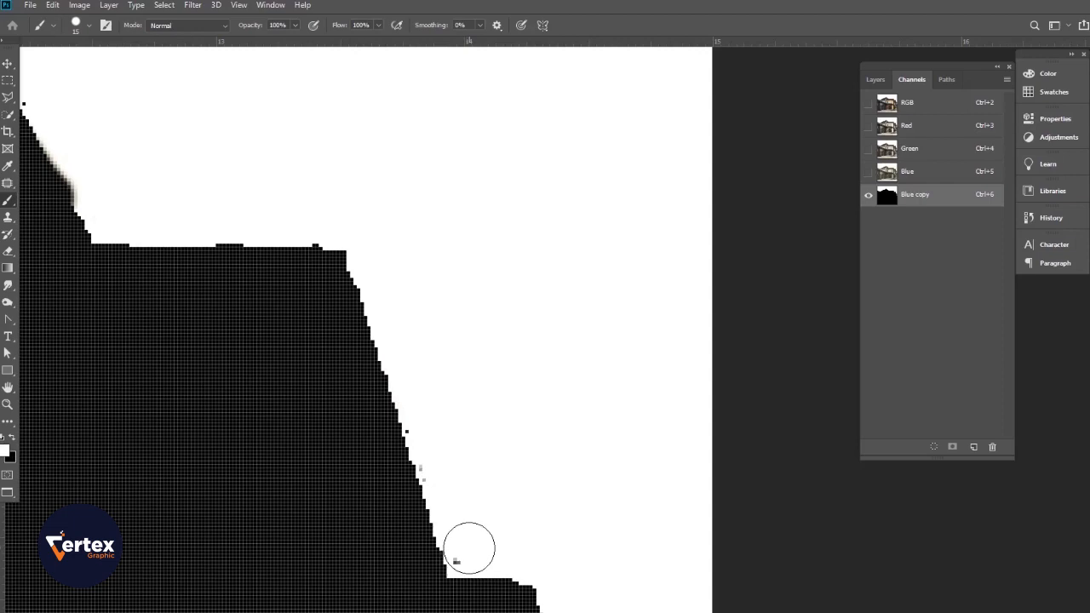
pyautogui.moveTo(545, 589)
pyautogui.mouseDown()
pyautogui.moveTo(350, 350)
pyautogui.moveTo(354, 228)
pyautogui.mouseUp()
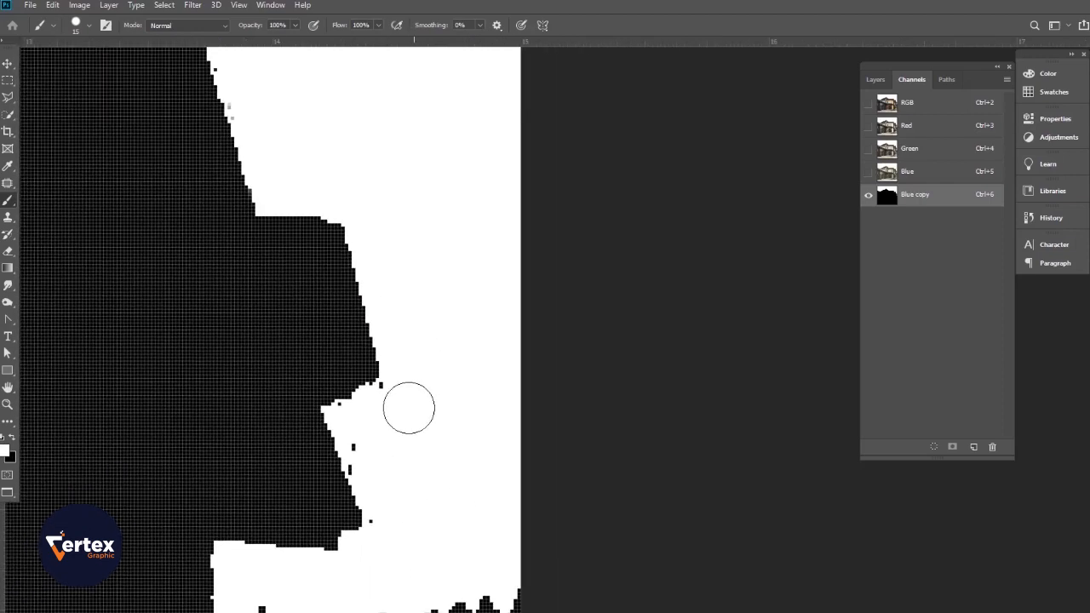
pyautogui.moveTo(390, 405)
pyautogui.mouseDown()
pyautogui.moveTo(368, 449)
pyautogui.moveTo(391, 524)
pyautogui.mouseUp()
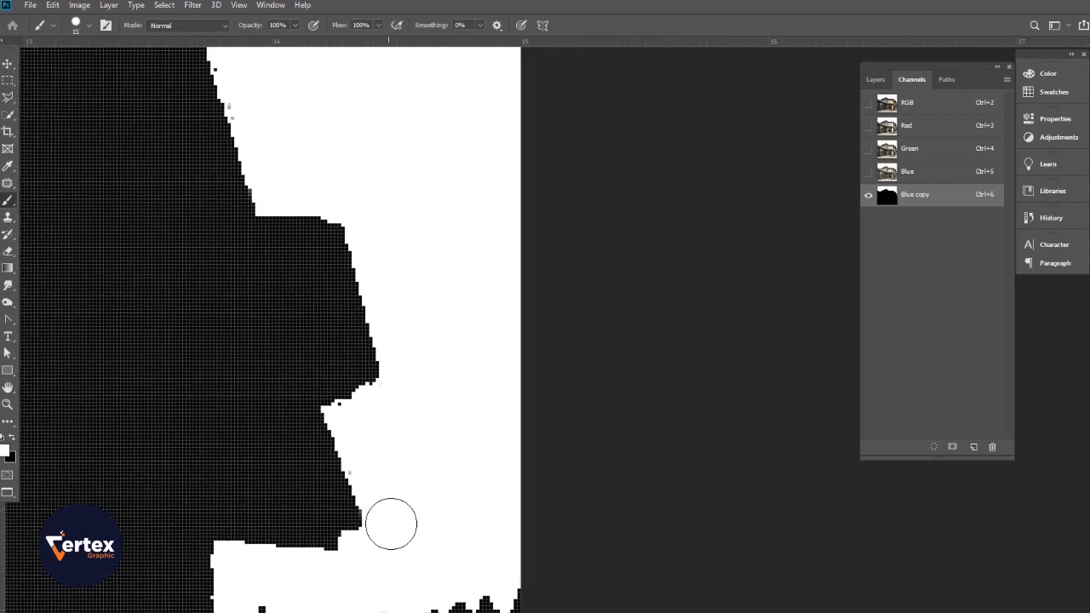
# Load the Blue copy channel as a selection and switch back to the RGB composite channel
pyautogui.scroll(-8, 409, 464)
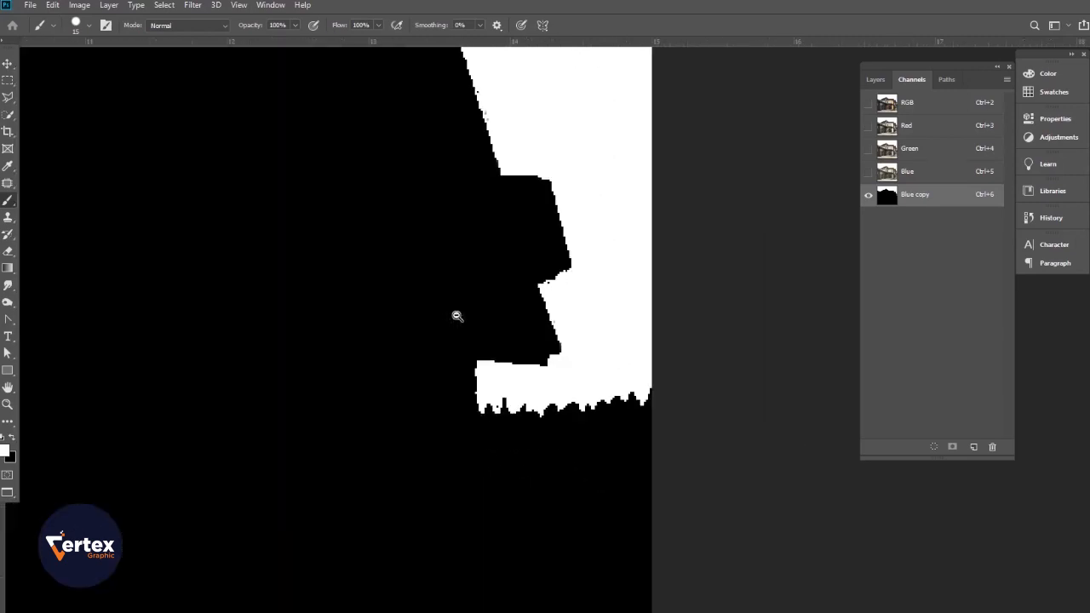
pyautogui.scroll(-1, 377, 250)
pyautogui.scroll(4, 420, 278)
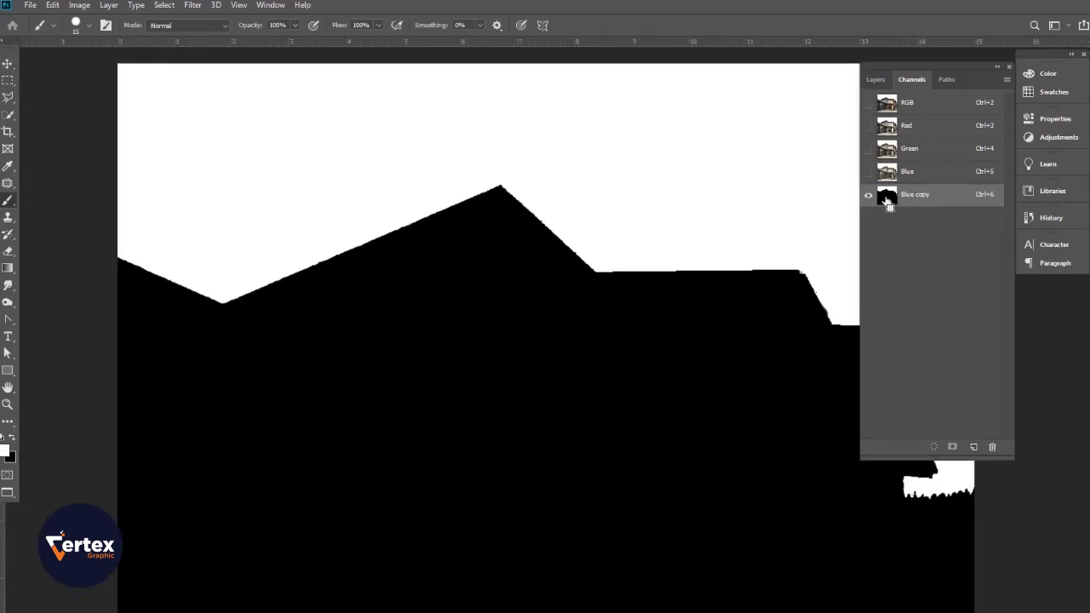
pyautogui.keyDown('ctrl'); pyautogui.click(888, 202); pyautogui.keyUp('ctrl')
pyautogui.click(925, 104)
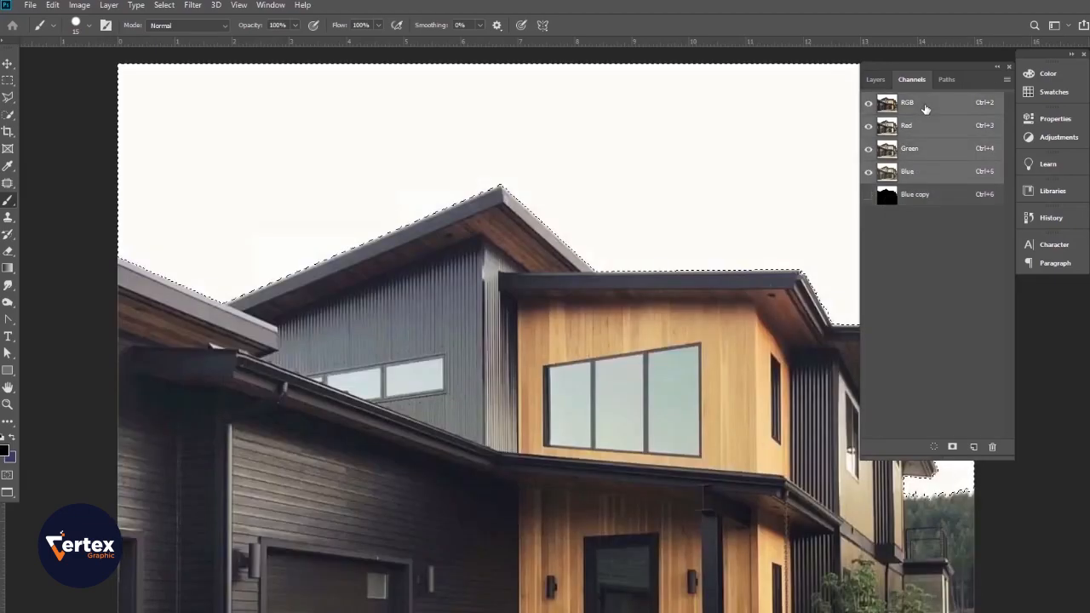
# Invert the sky selection on the Background layer and copy the selected house to a new layer
pyautogui.scroll(-4, 518, 235)
pyautogui.moveTo(568, 278); pyautogui.dragTo(521, 236)
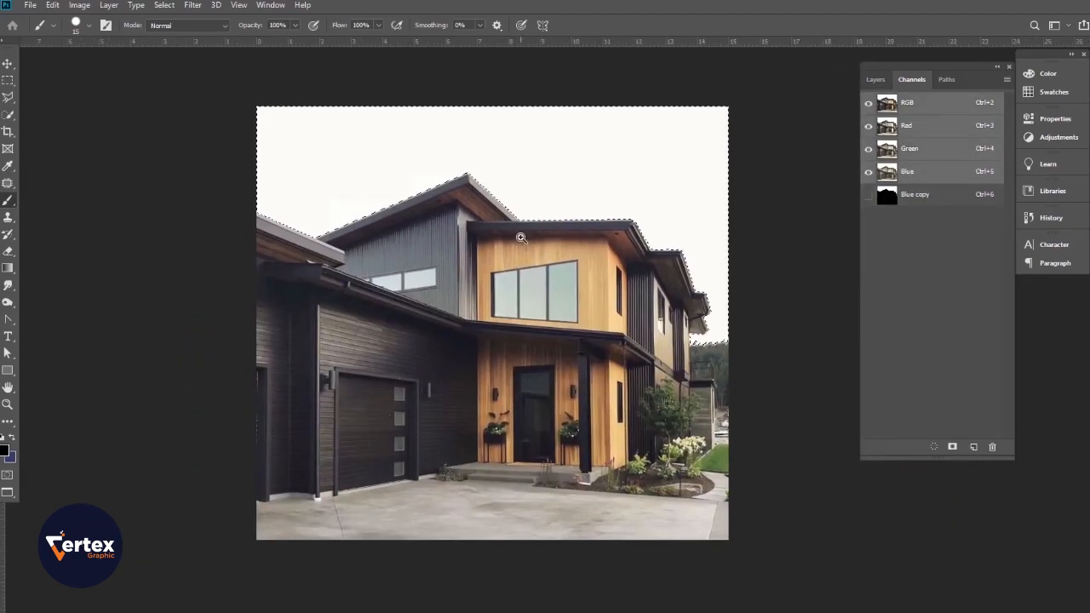
pyautogui.scroll(2, 520, 237)
pyautogui.click(875, 79)
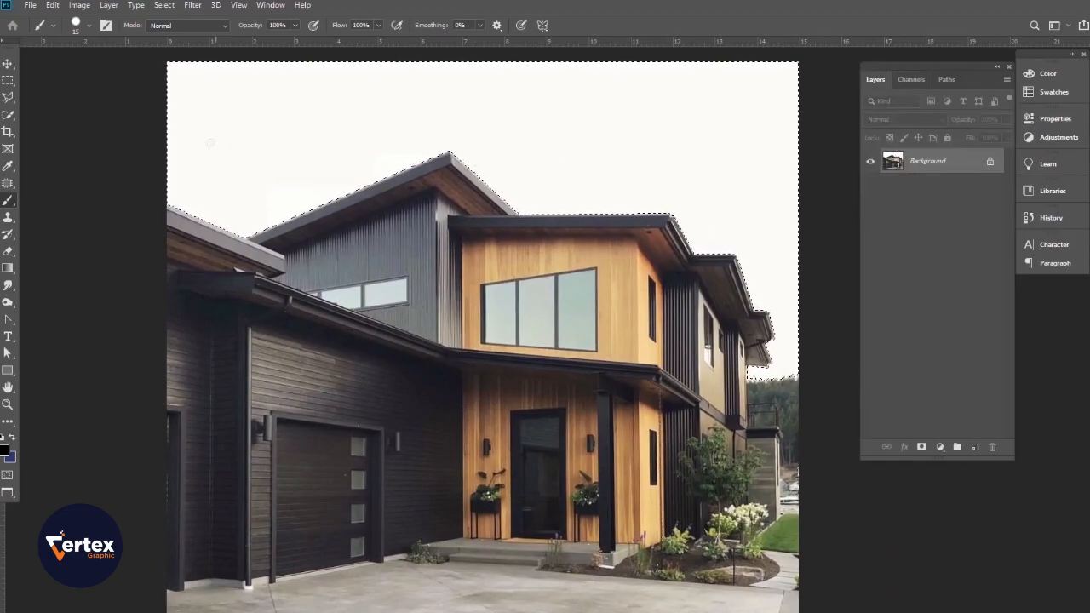
pyautogui.click(8, 80)
pyautogui.rightClick(452, 132)
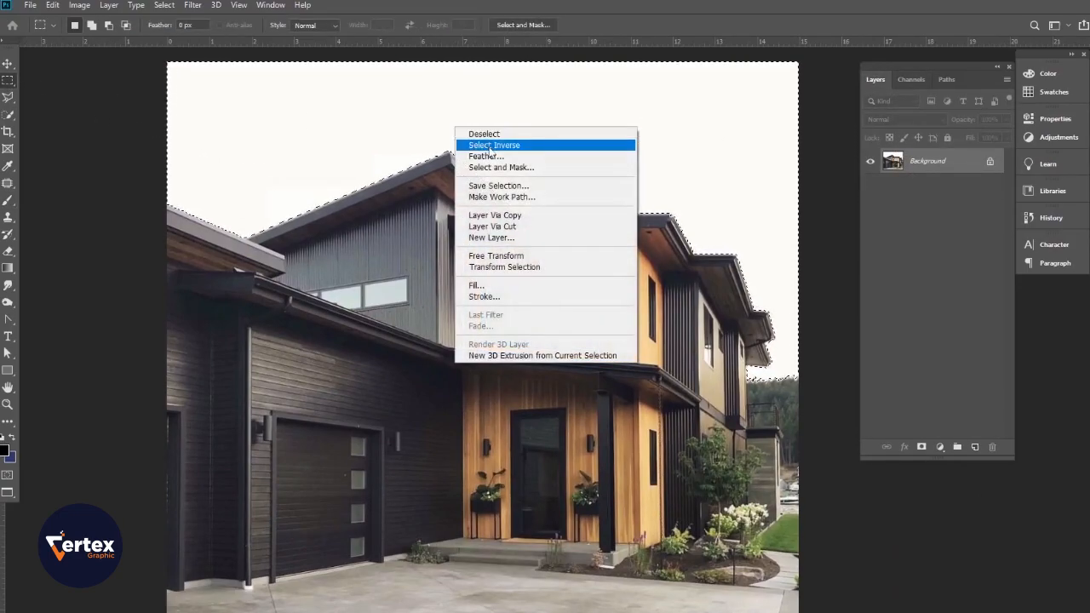
pyautogui.click(488, 146)
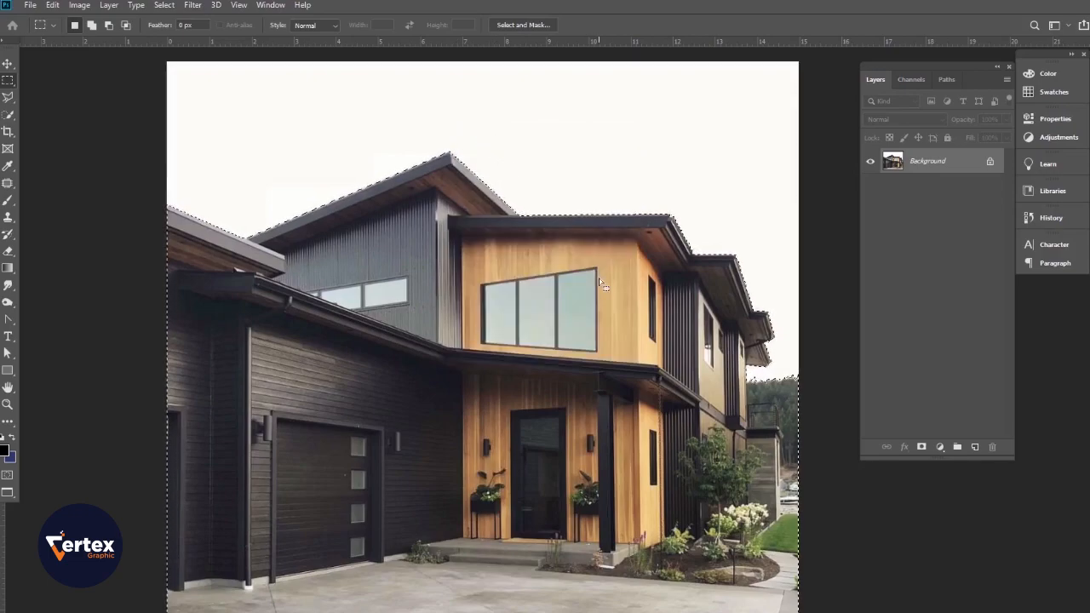
pyautogui.hotkey('ctrl', 'j')
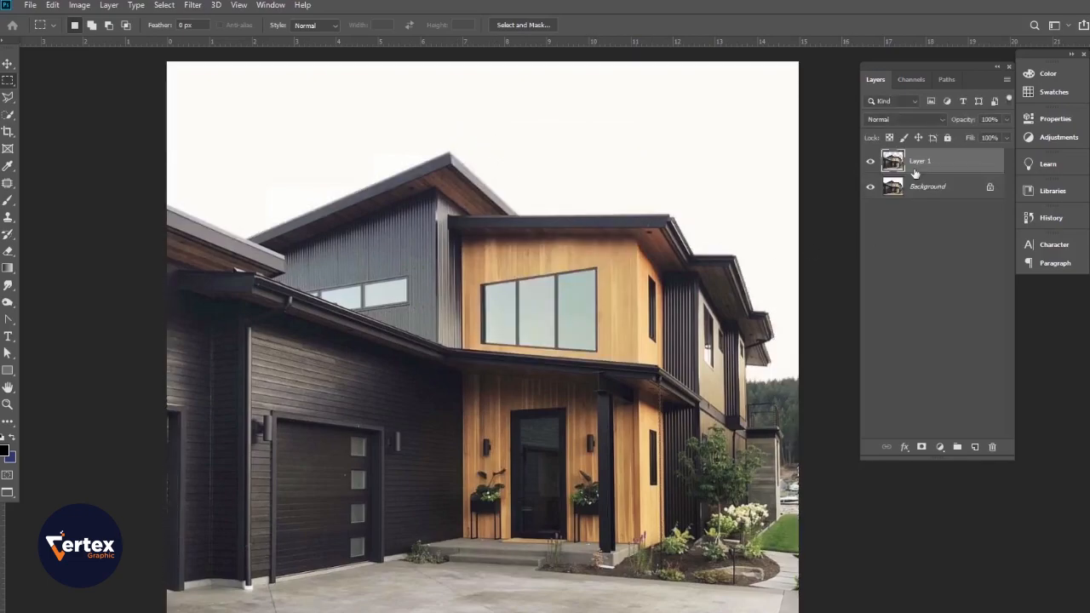
# Add an empty layer directly above the Background, beneath the cut-out house layer
pyautogui.click(869, 188)
pyautogui.click(870, 187)
pyautogui.click(869, 187)
pyautogui.moveTo(373, 312); pyautogui.dragTo(346, 312)
pyautogui.moveTo(433, 286); pyautogui.dragTo(451, 300)
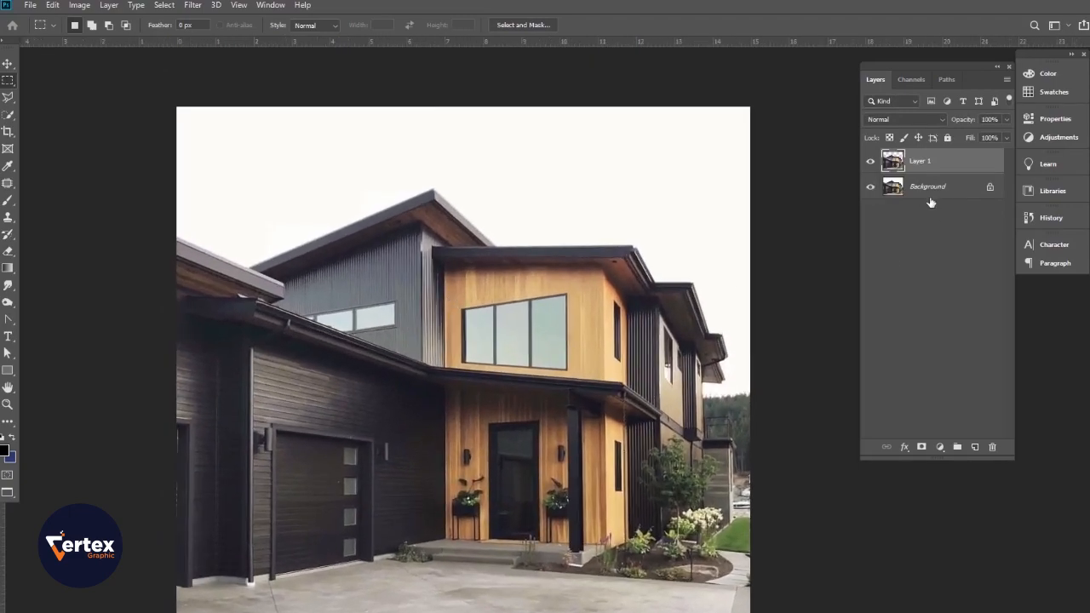
pyautogui.click(929, 198)
pyautogui.click(976, 447)
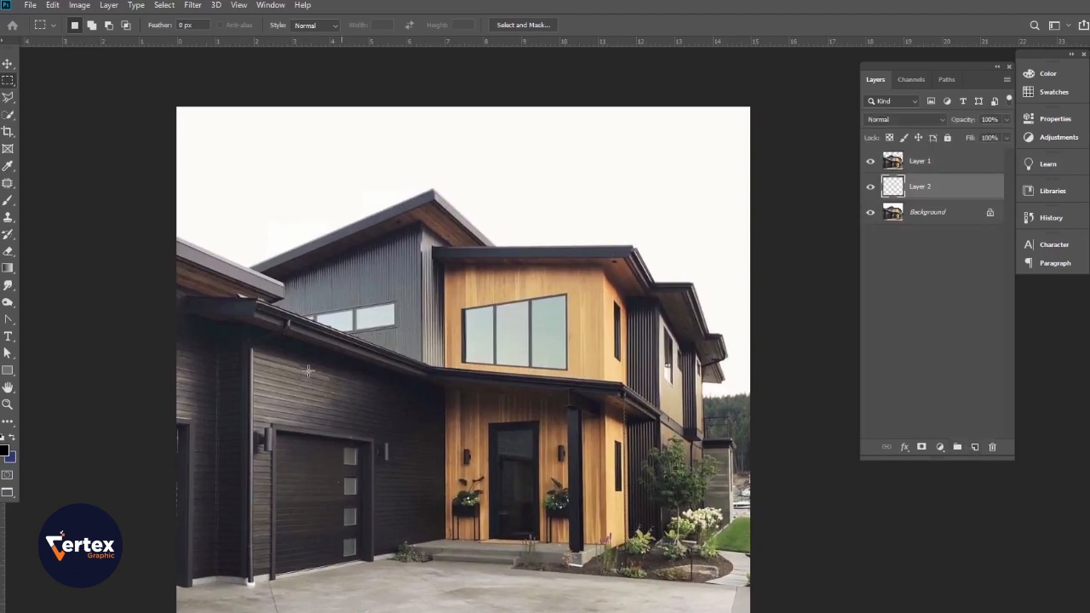
# Set the background color to the dark navy blue 072855
pyautogui.click(12, 459)
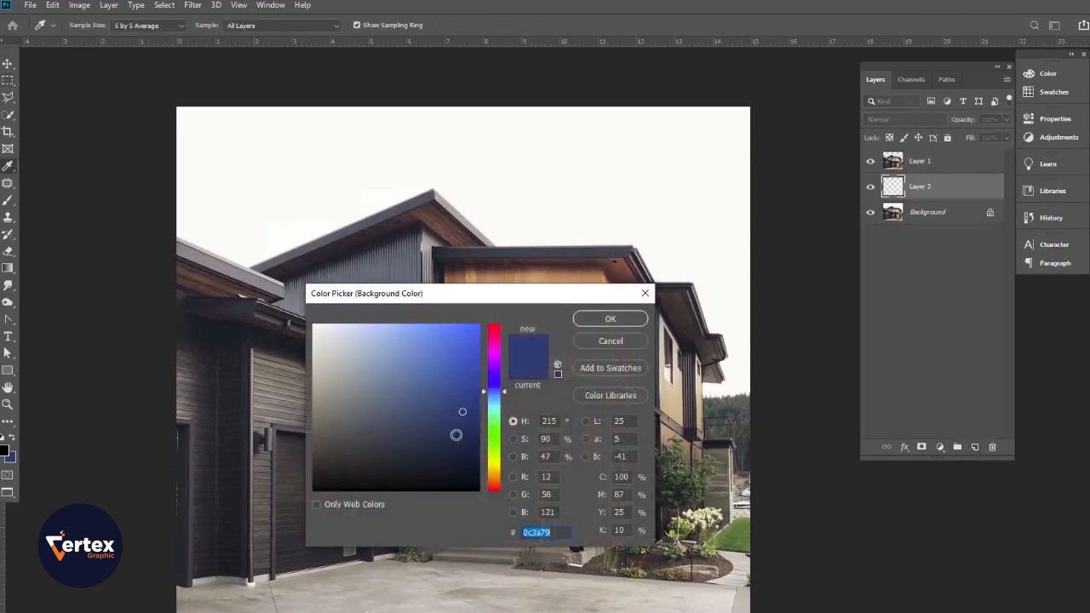
pyautogui.click(467, 436)
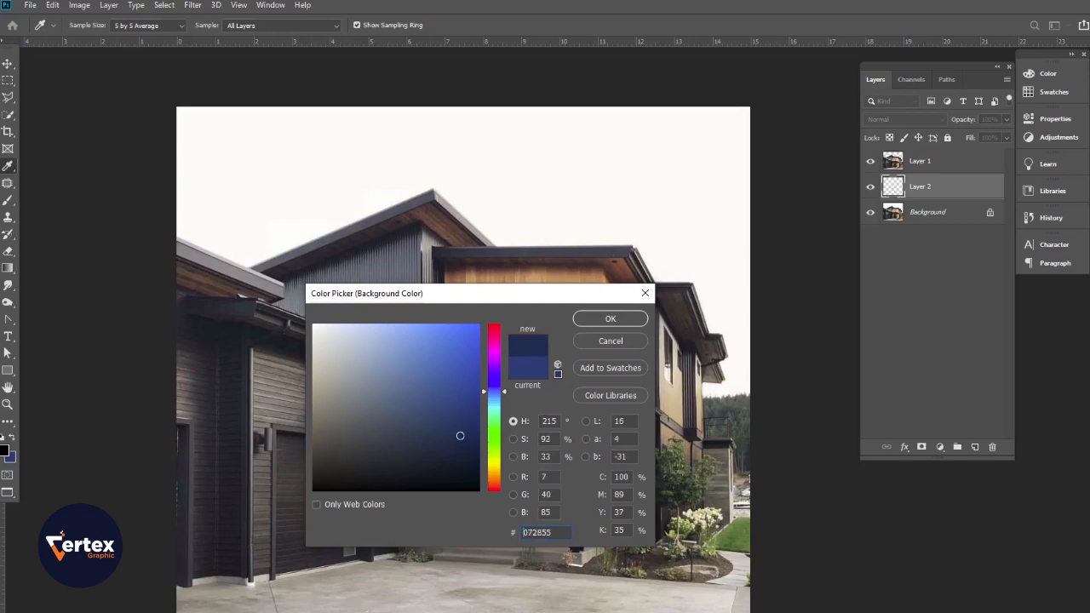
pyautogui.click(600, 322)
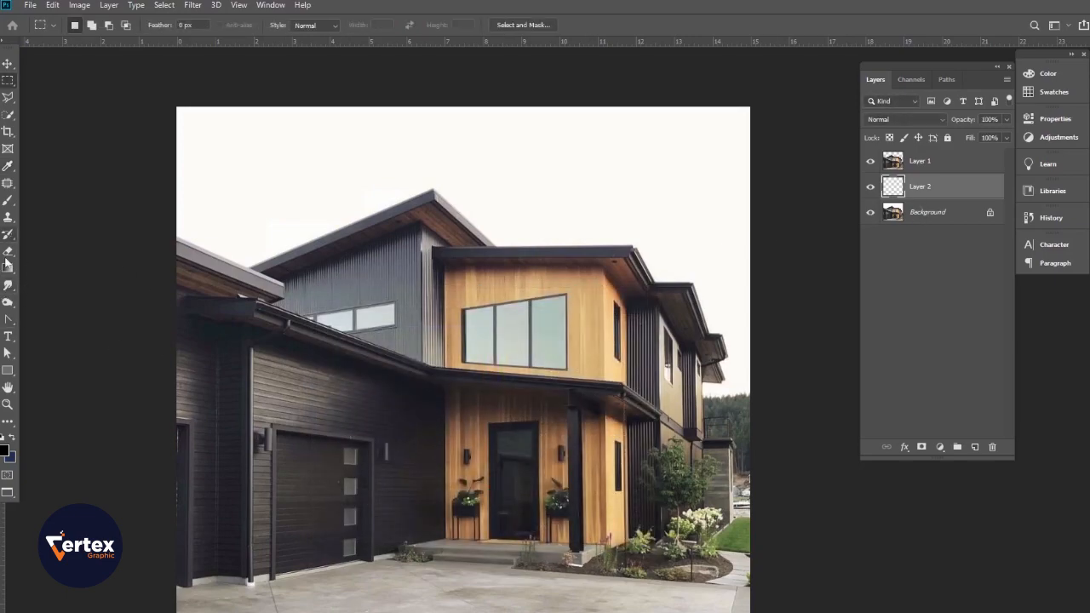
# Fill the new layer with a vertical linear gradient from black in the upper sky to navy blue lower down
pyautogui.click(6, 267)
pyautogui.moveTo(414, 390); pyautogui.dragTo(422, 442)
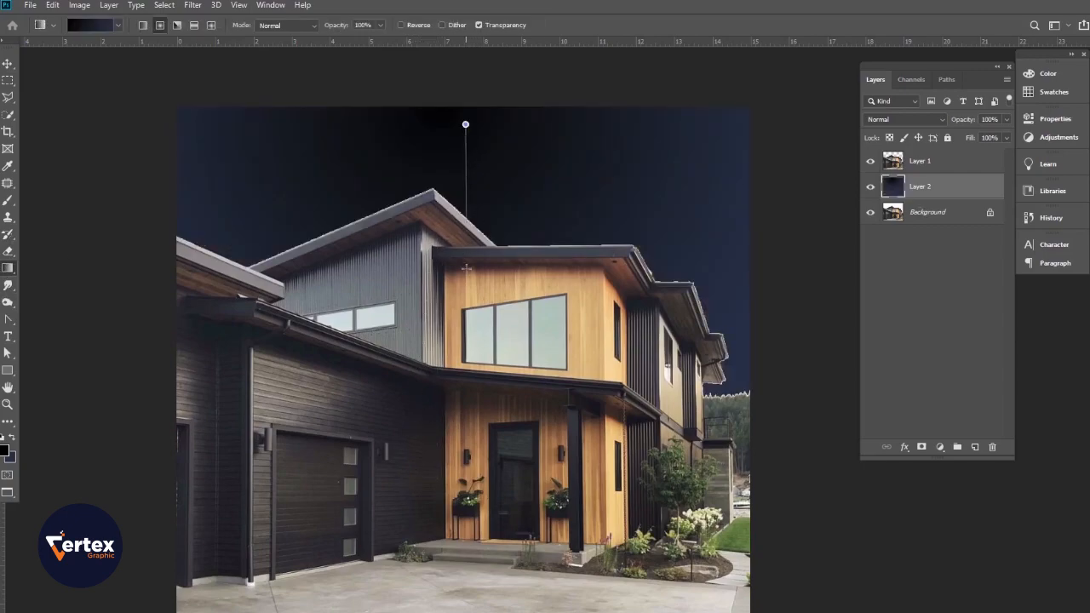
pyautogui.moveTo(466, 268); pyautogui.dragTo(466, 220)
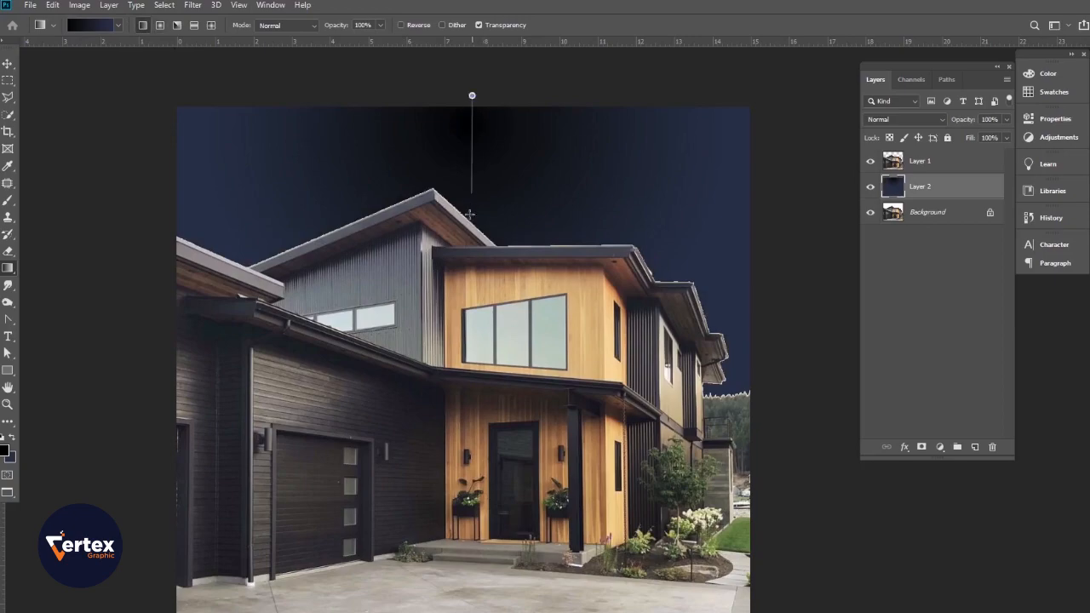
pyautogui.moveTo(465, 370); pyautogui.dragTo(465, 373)
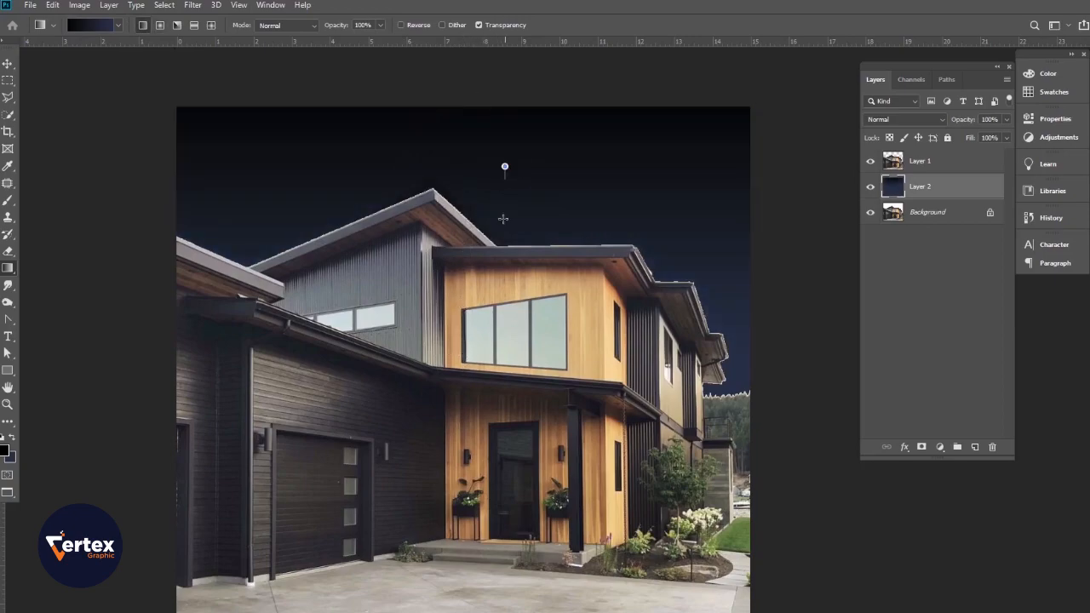
pyautogui.moveTo(503, 219); pyautogui.dragTo(495, 423)
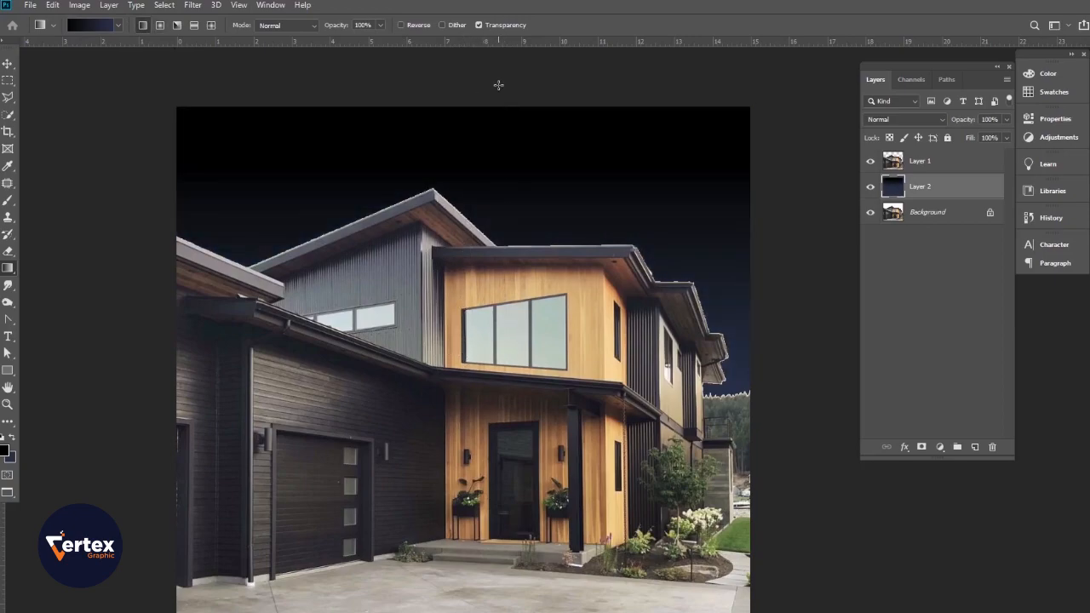
# Make the cut-out house layer active and load its outline as a selection
pyautogui.click(7, 64)
pyautogui.scroll(3, 462, 279)
pyautogui.moveTo(477, 259); pyautogui.dragTo(655, 391)
pyautogui.moveTo(260, 327); pyautogui.dragTo(399, 397)
pyautogui.moveTo(448, 432); pyautogui.dragTo(485, 312)
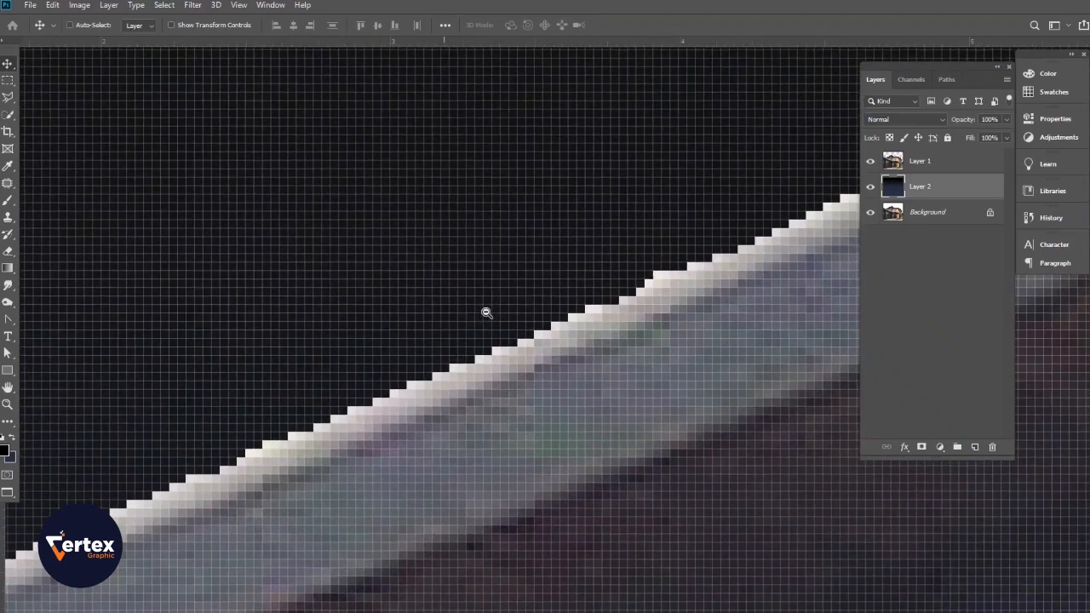
pyautogui.click(929, 171)
pyautogui.keyDown('ctrl'); pyautogui.click(892, 160); pyautogui.keyUp('ctrl')
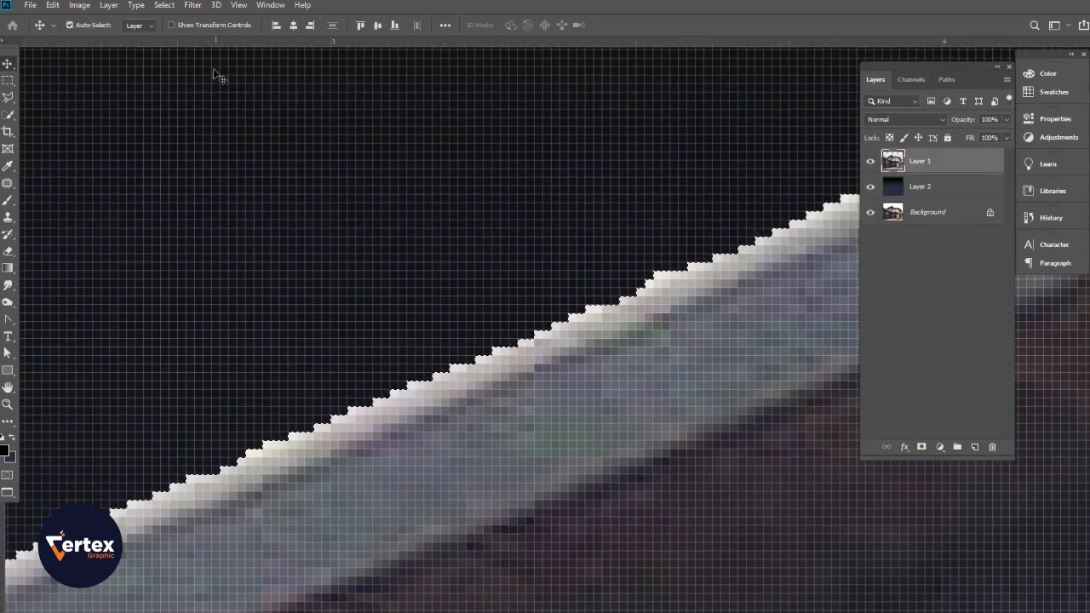
# Contract the house selection slightly so its outline sits inside the white edge pixels
pyautogui.click(164, 6)
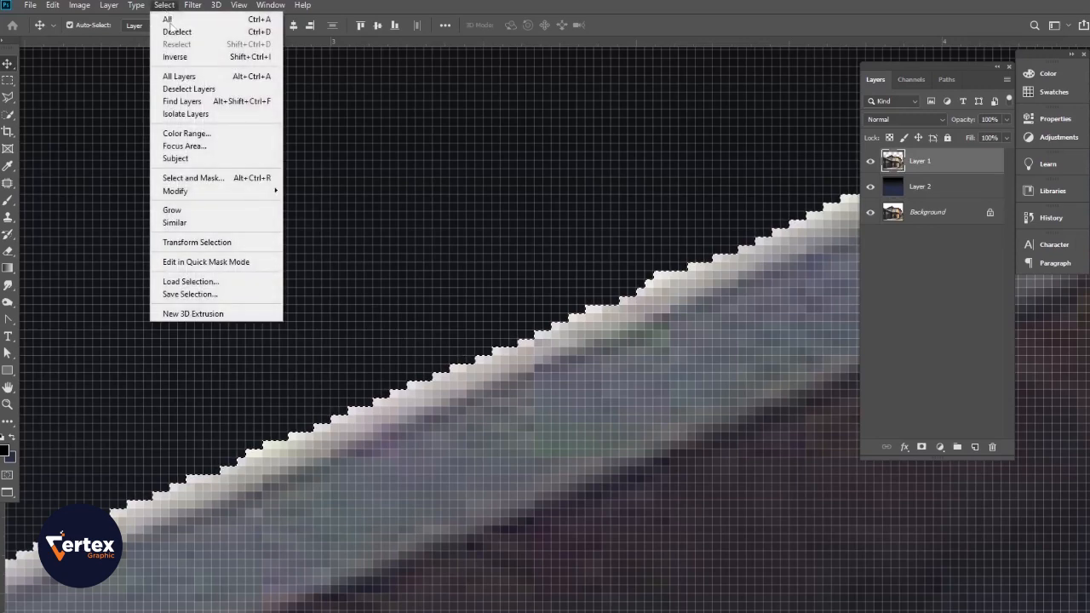
pyautogui.moveTo(239, 191)
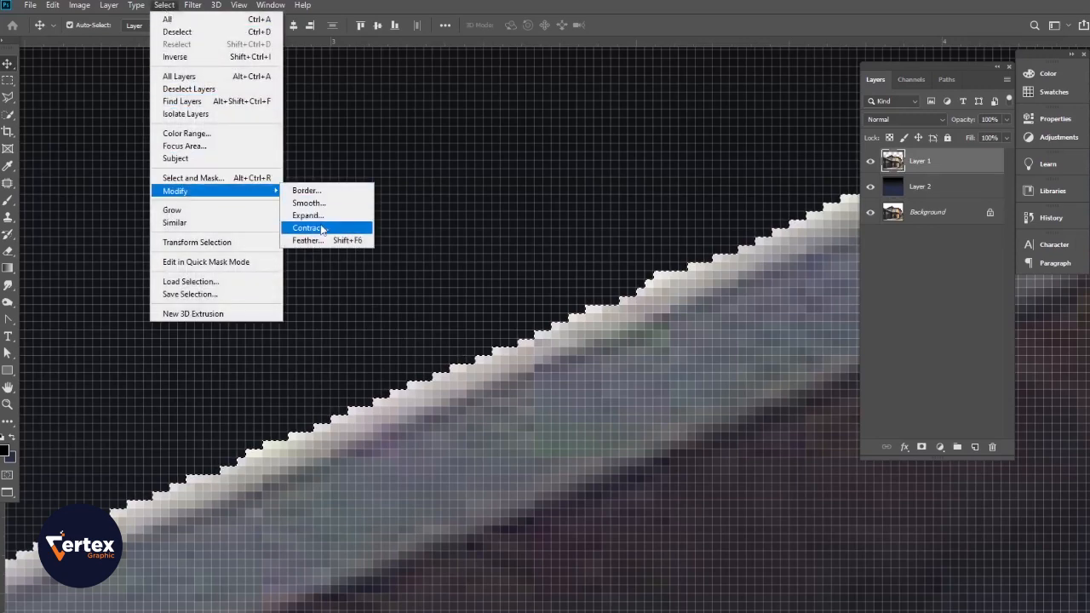
pyautogui.click(320, 227)
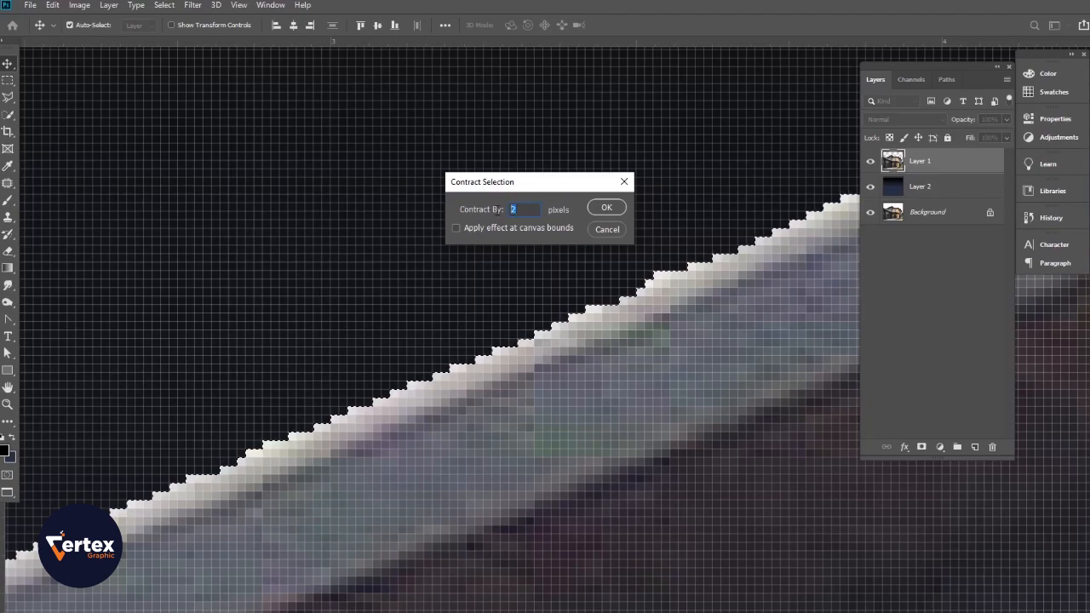
pyautogui.press('Return')
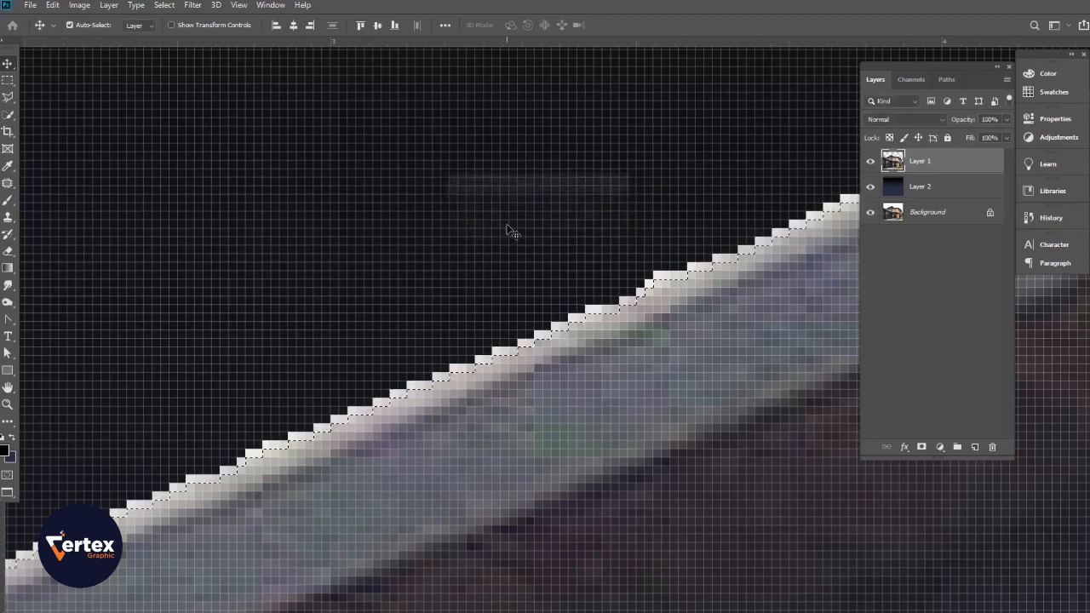
# Invert the contracted selection, trim the white fringe around the house from its layer, and deselect
pyautogui.keyDown('ctrl'); pyautogui.keyDown('alt'); pyautogui.click(527, 287); pyautogui.keyUp('alt'); pyautogui.keyUp('ctrl')
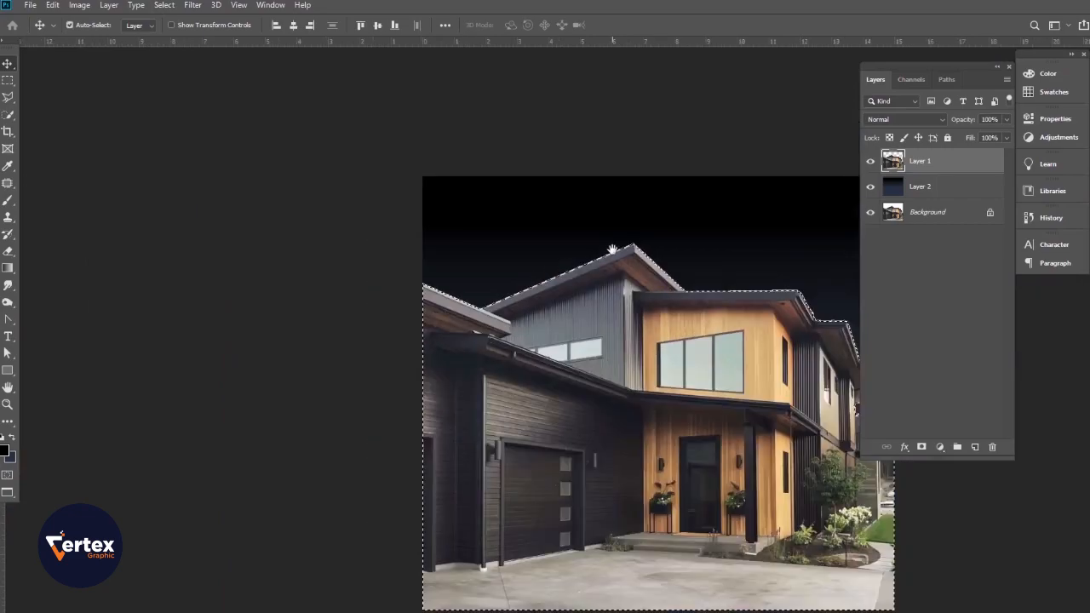
pyautogui.moveTo(611, 249); pyautogui.dragTo(445, 270)
pyautogui.keyDown('ctrl'); pyautogui.click(482, 283); pyautogui.keyUp('ctrl')
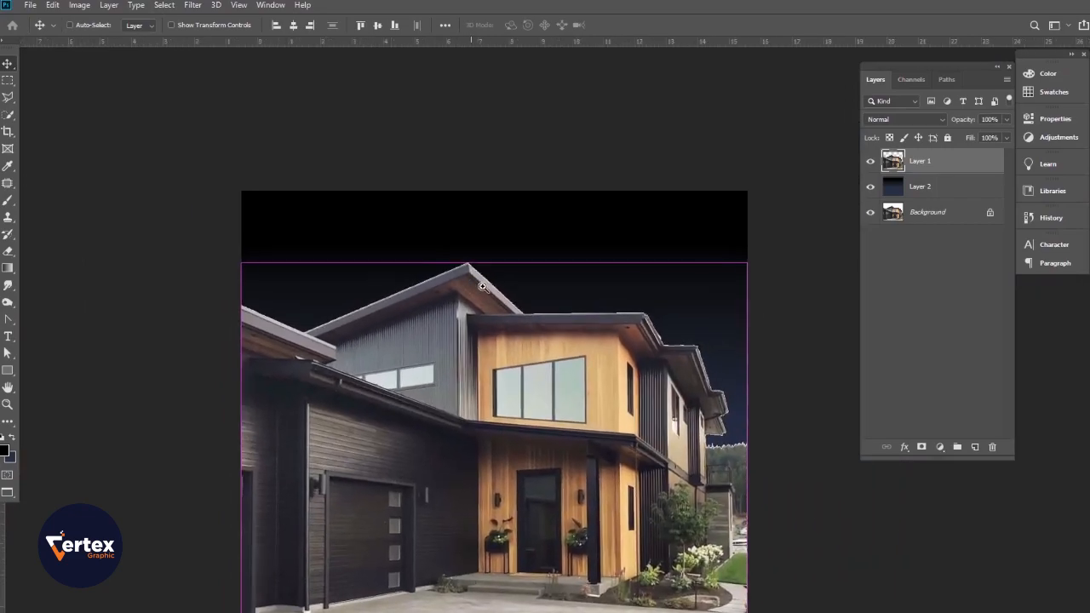
pyautogui.click(7, 80)
pyautogui.rightClick(453, 404)
pyautogui.click(490, 416)
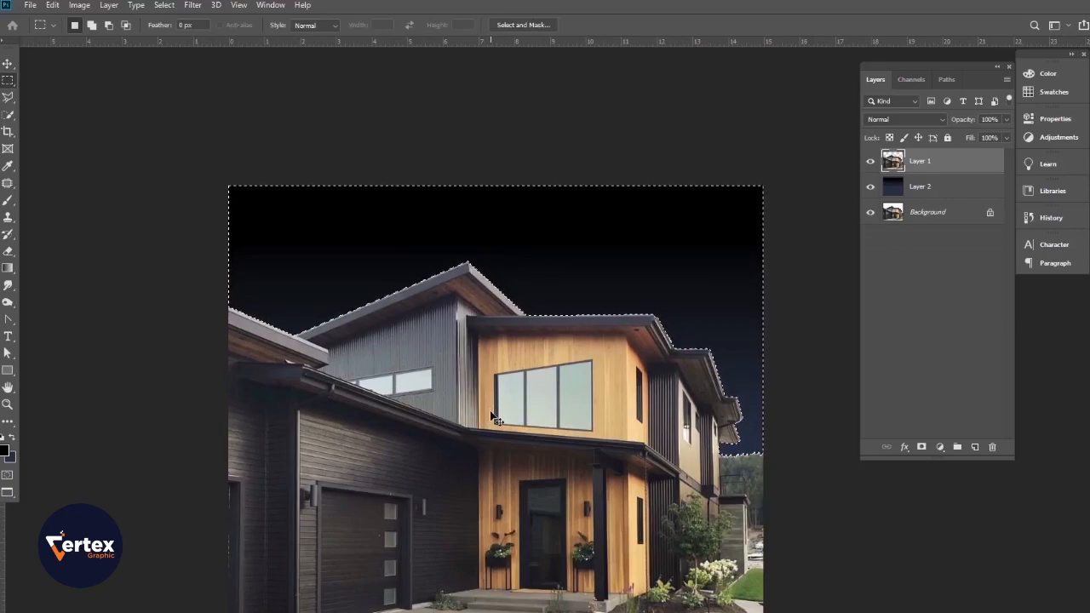
pyautogui.hotkey('ctrl', 'd')
# Defringe the house layer with a width of 4 pixels
pyautogui.moveTo(372, 282); pyautogui.dragTo(441, 350)
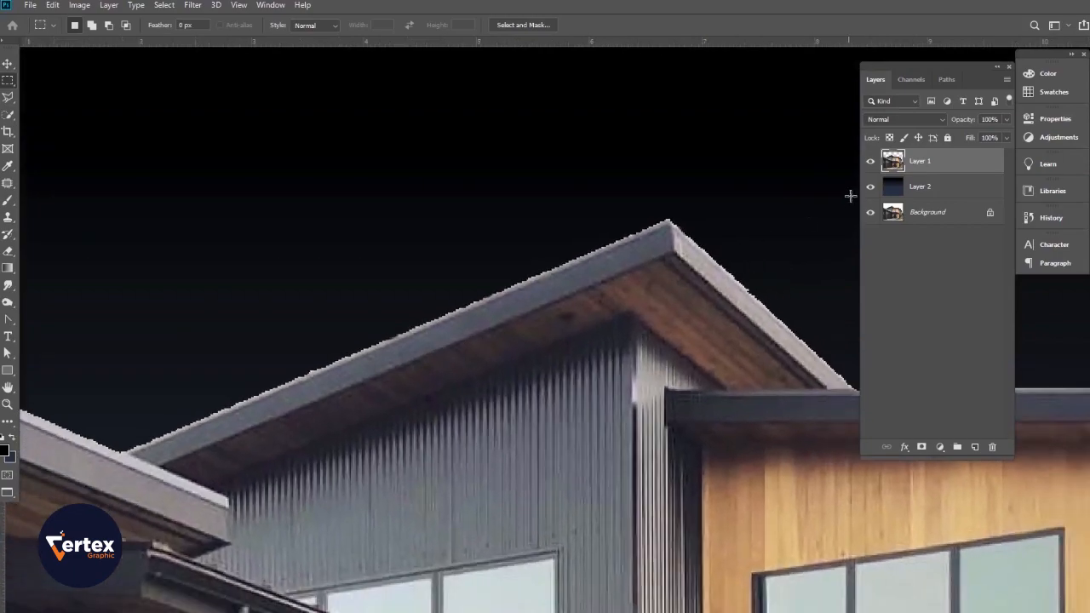
pyautogui.click(8, 65)
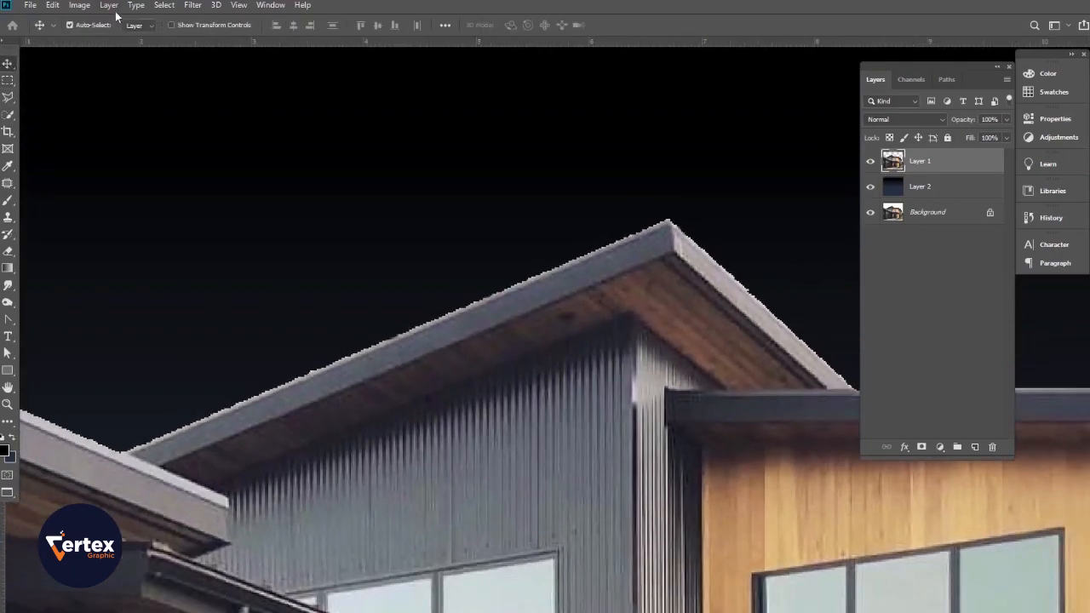
pyautogui.click(77, 6)
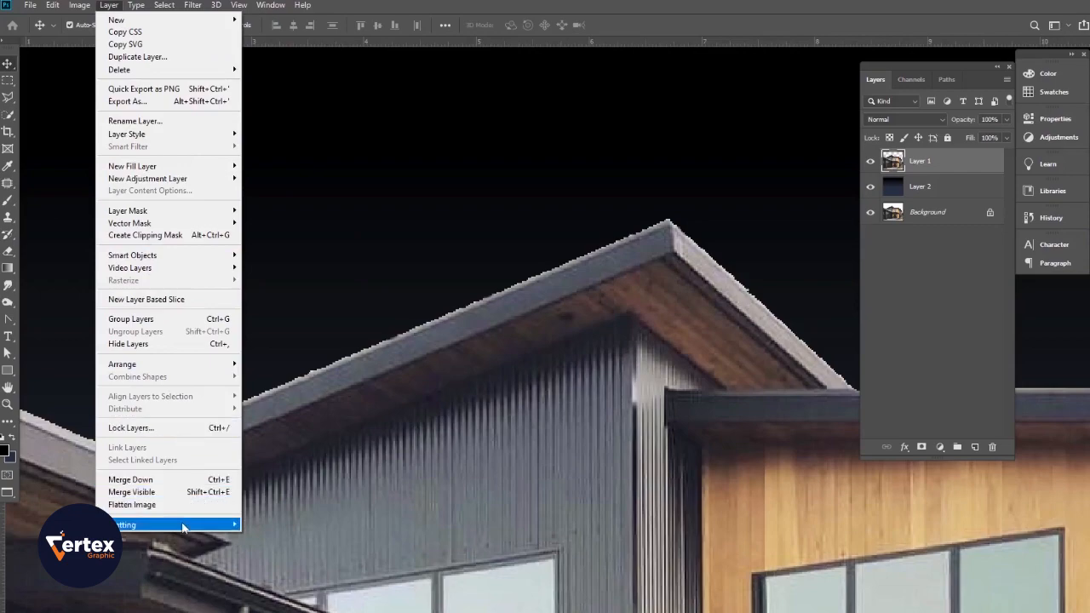
pyautogui.moveTo(182, 525)
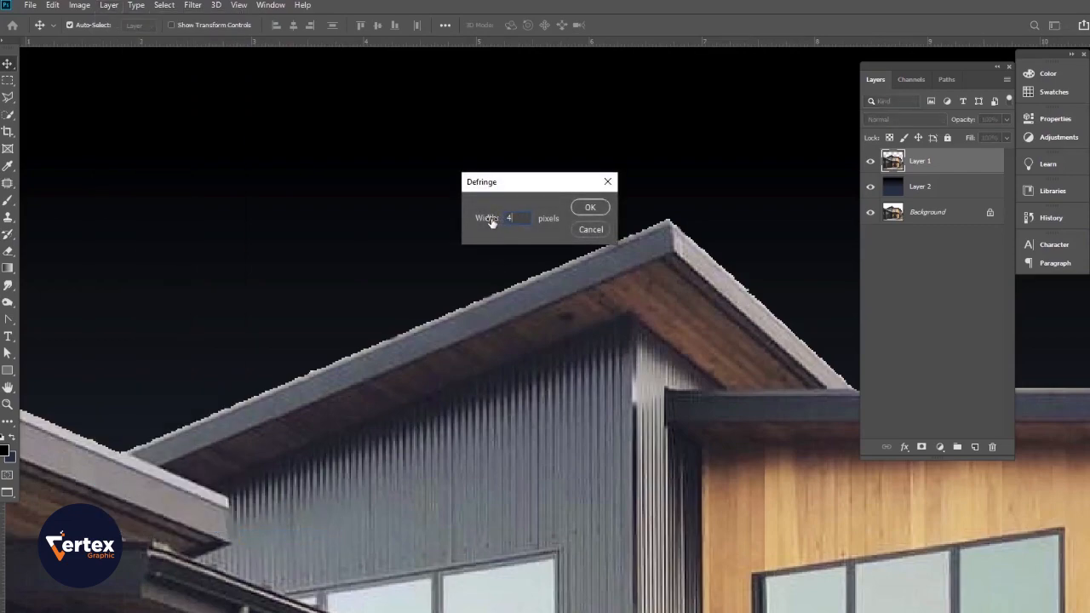
pyautogui.press('Return')
# Adjust the house layer's Levels by setting the white point from a pale fringe pixel on the treetops
pyautogui.moveTo(387, 336); pyautogui.dragTo(353, 335)
pyautogui.moveTo(507, 396); pyautogui.dragTo(69, 252)
pyautogui.moveTo(452, 414); pyautogui.dragTo(516, 450)
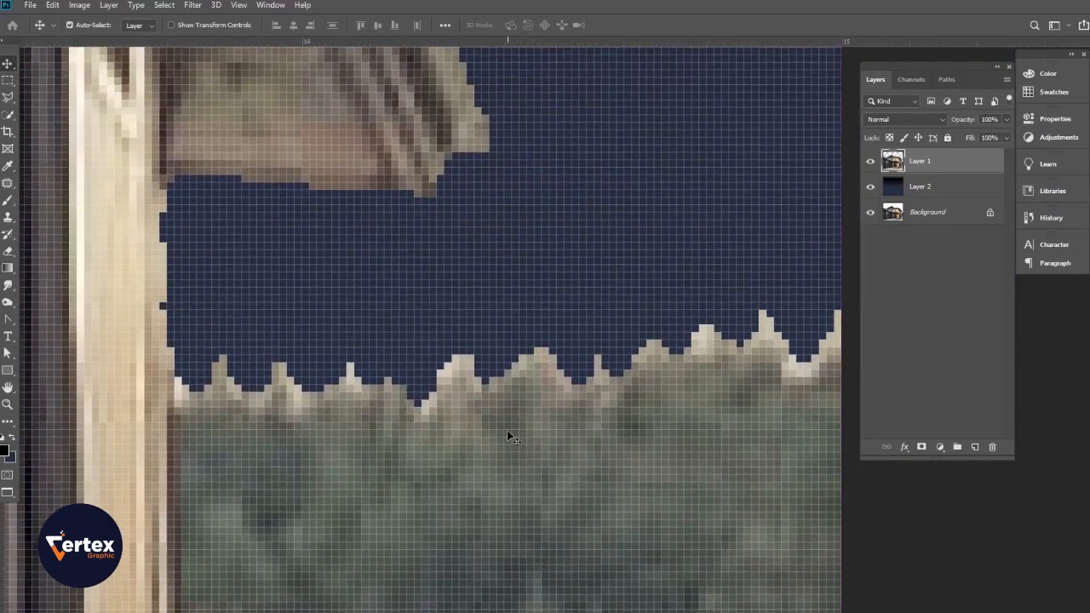
pyautogui.hotkey('ctrl', 'l')
pyautogui.click(793, 355)
pyautogui.click(466, 356)
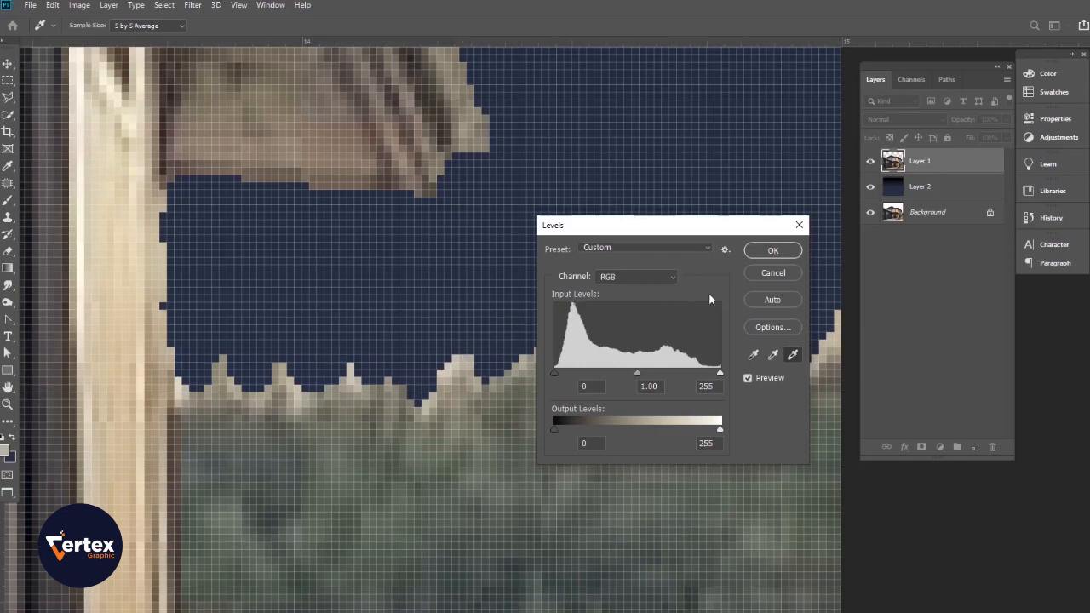
pyautogui.click(772, 251)
pyautogui.scroll(-3, 441, 342)
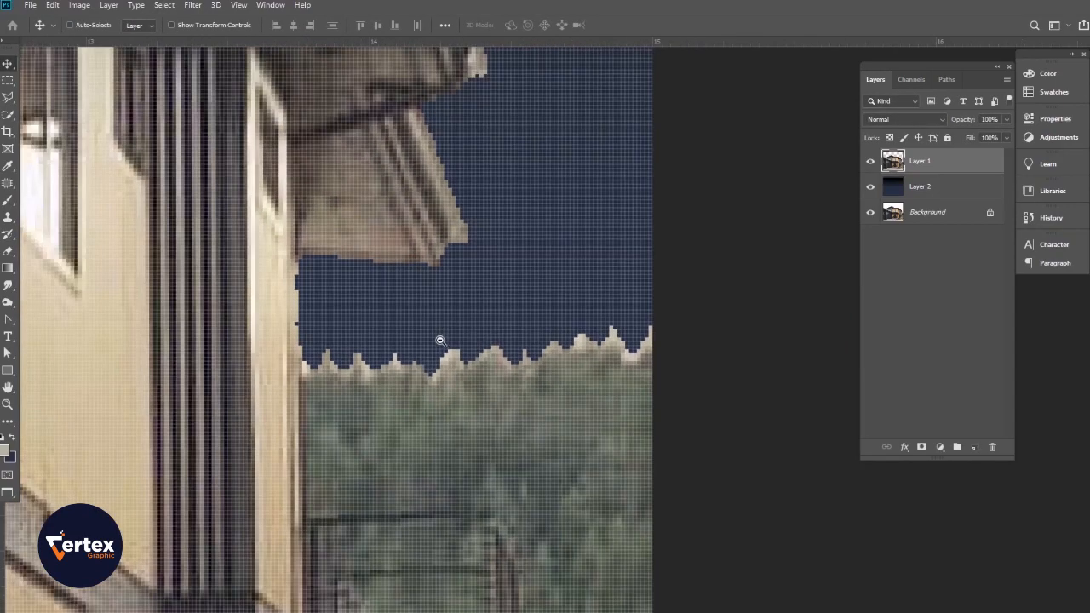
pyautogui.scroll(-6, 442, 341)
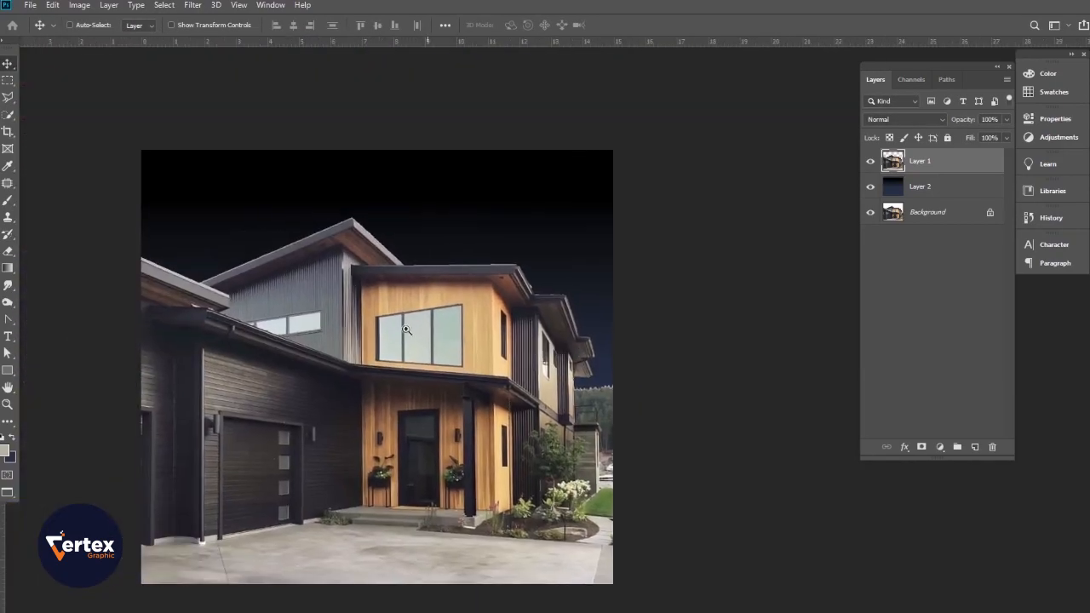
pyautogui.scroll(2, 415, 332)
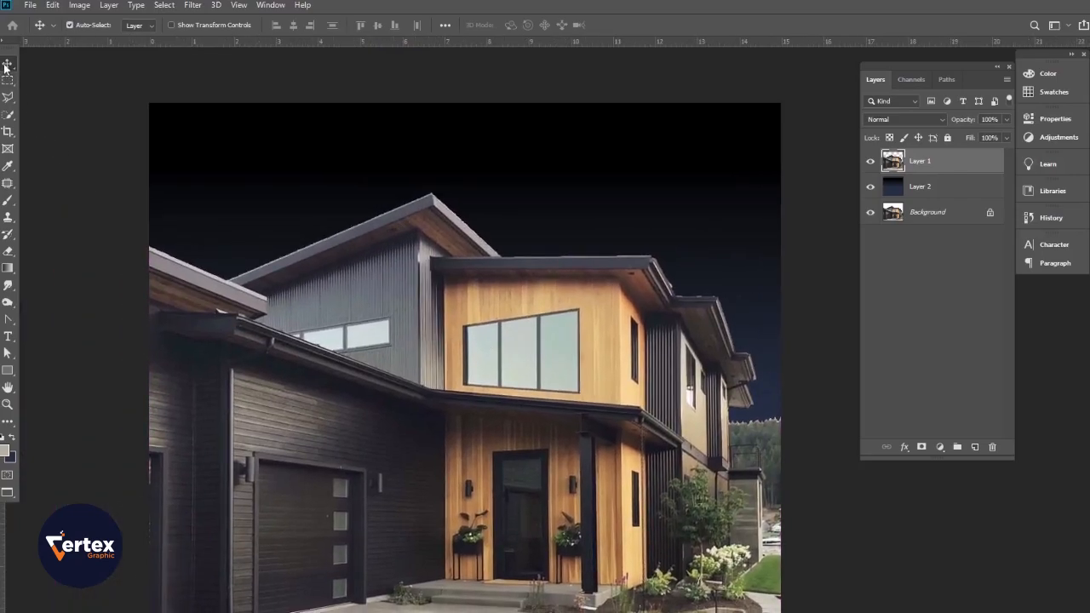
# Outline the pale bump beside the upper sloping roof edge with the Polygonal Lasso, delete it, and deselect
pyautogui.scroll(6, 681, 379)
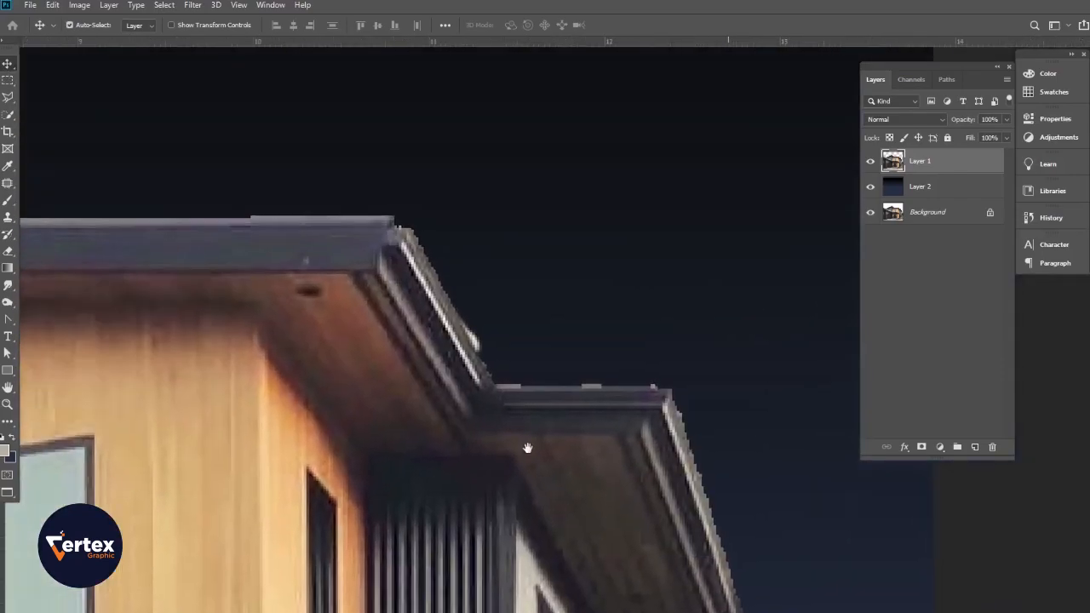
pyautogui.scroll(4, 519, 389)
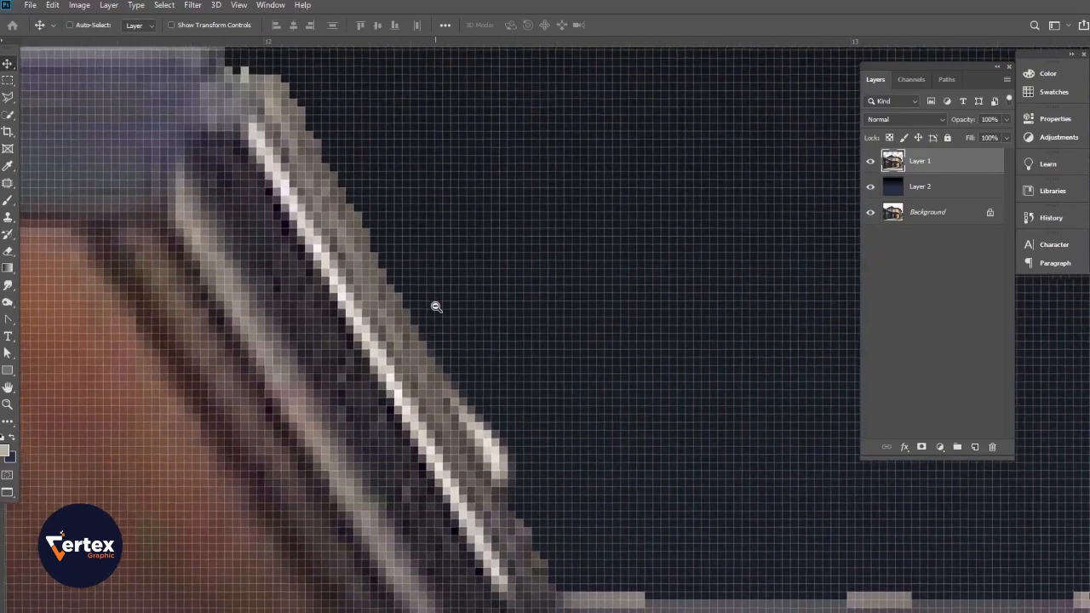
pyautogui.scroll(-2, 436, 307)
pyautogui.moveTo(450, 300); pyautogui.dragTo(465, 309)
pyautogui.moveTo(560, 338); pyautogui.dragTo(465, 286)
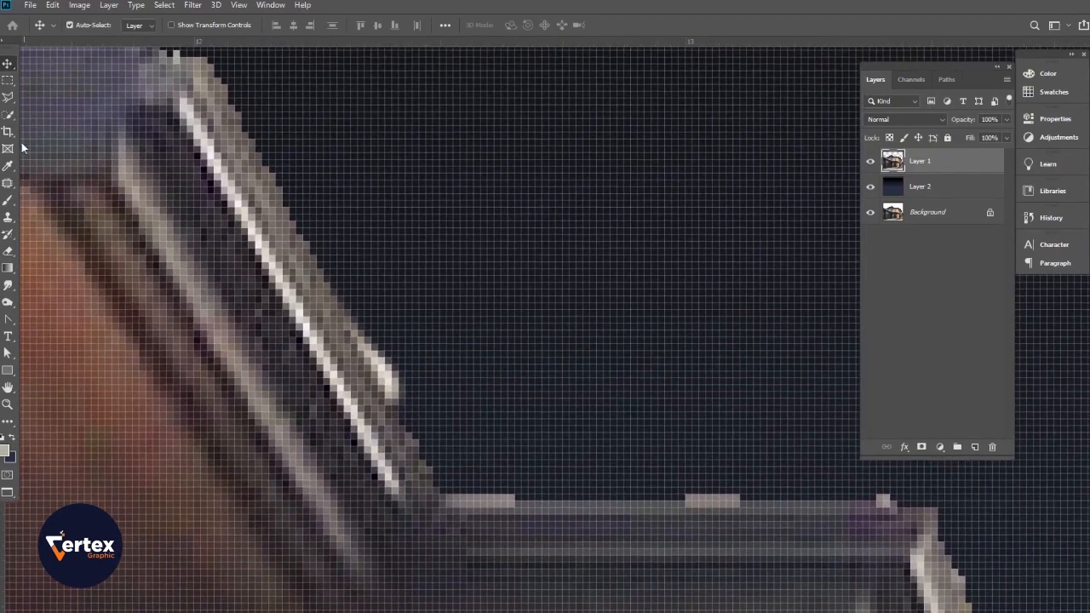
pyautogui.click(9, 98)
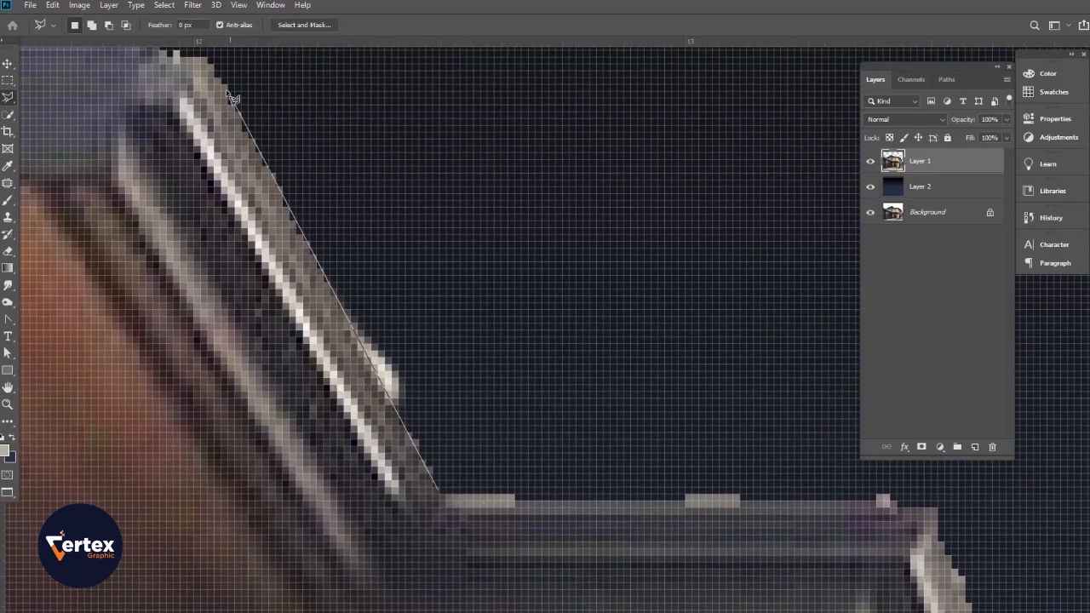
pyautogui.click(217, 75)
pyautogui.click(434, 208)
pyautogui.click(485, 415)
pyautogui.click(446, 490)
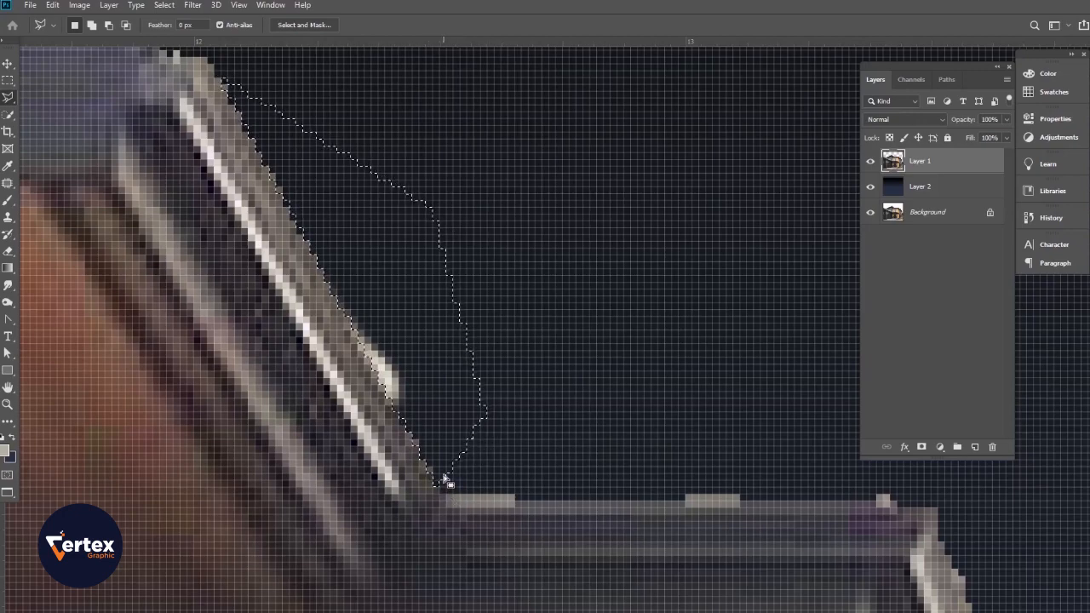
pyautogui.hotkey('ctrl', 'd')
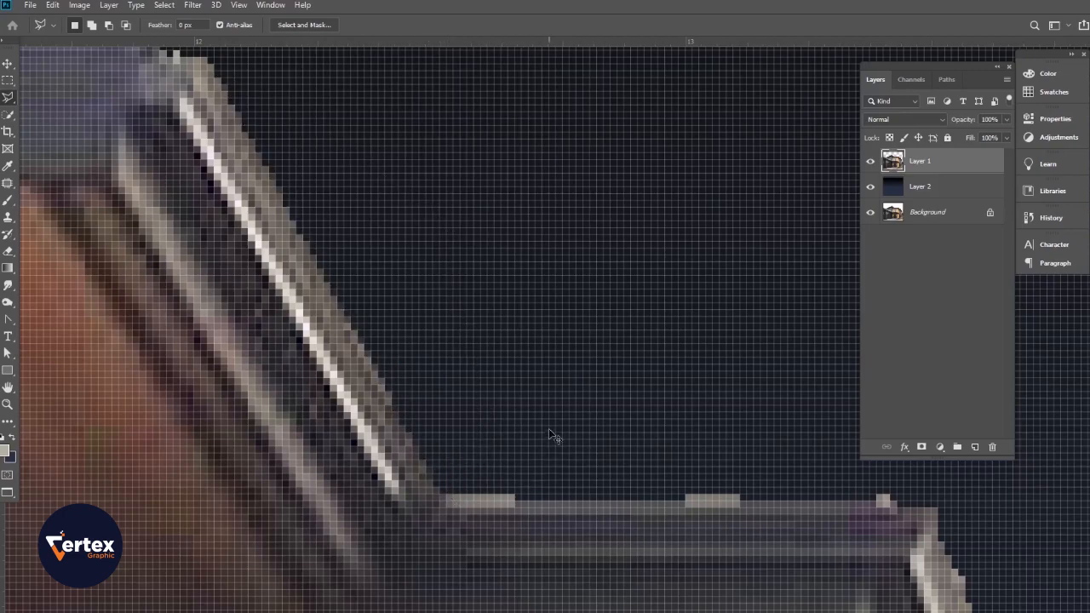
# Outline the pale fringe along the lower sloping roof edges and far eave with the Polygonal Lasso, delete it, and deselect
pyautogui.keyDown('alt'); pyautogui.click(525, 375); pyautogui.keyUp('alt')
pyautogui.moveTo(588, 458); pyautogui.dragTo(166, 209)
pyautogui.moveTo(326, 271); pyautogui.dragTo(324, 262)
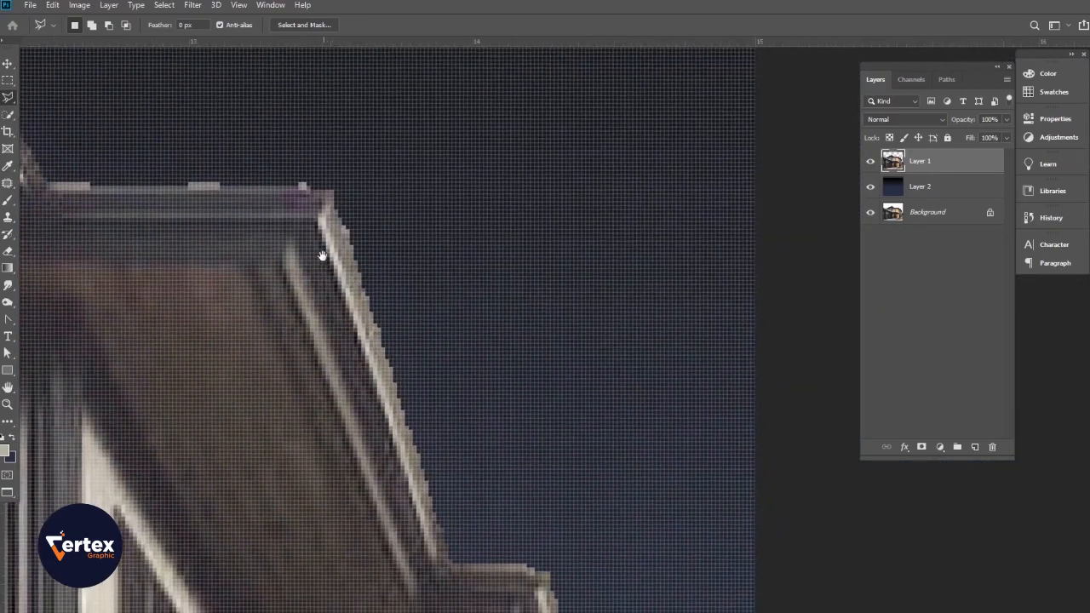
pyautogui.scroll(4, 322, 254)
pyautogui.click(349, 192)
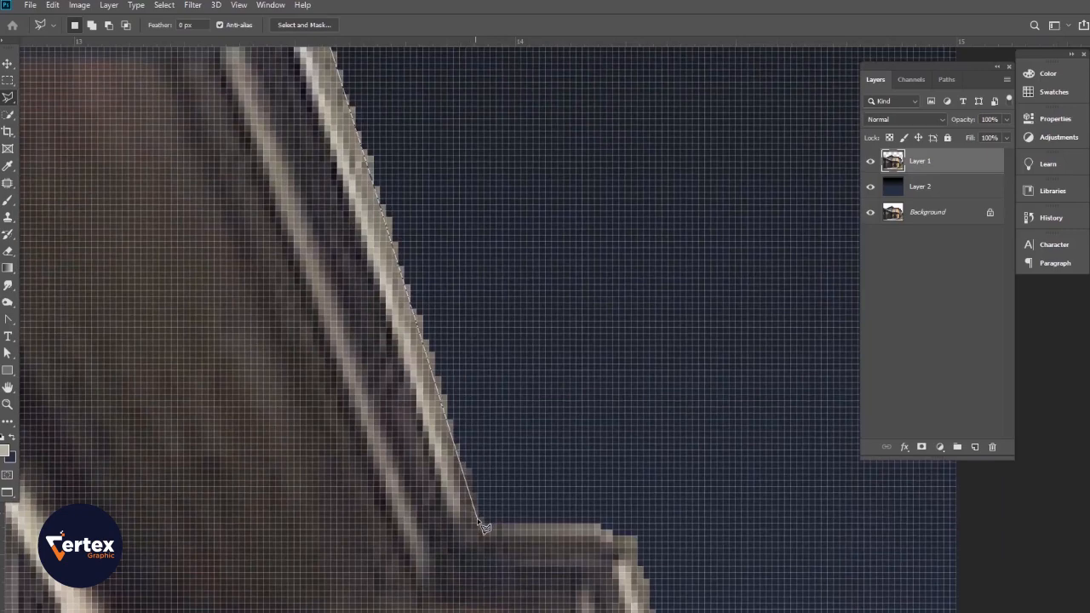
pyautogui.click(479, 523)
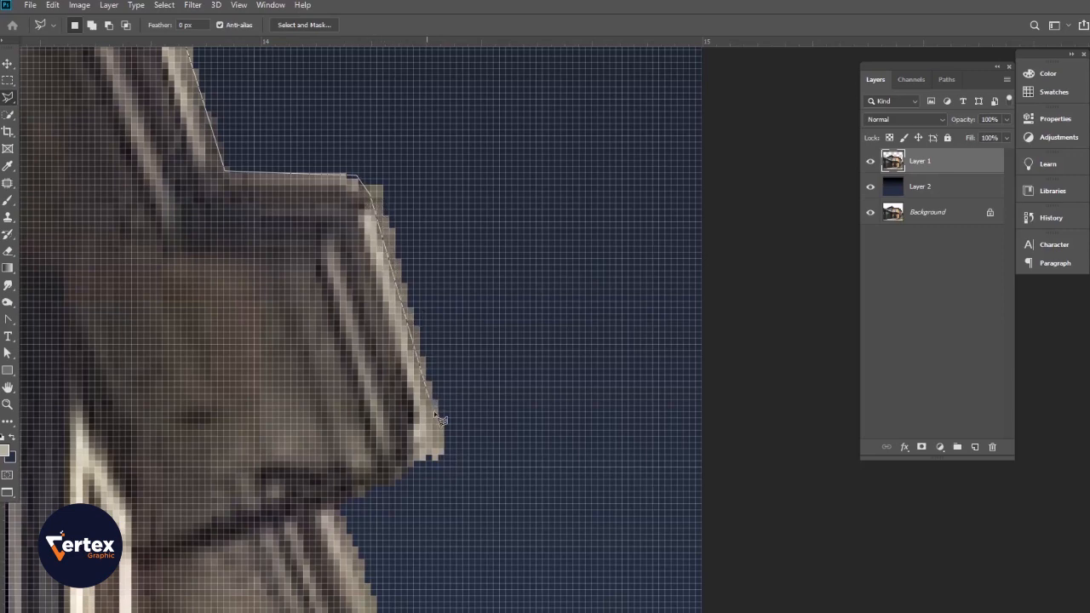
pyautogui.click(442, 453)
pyautogui.click(512, 365)
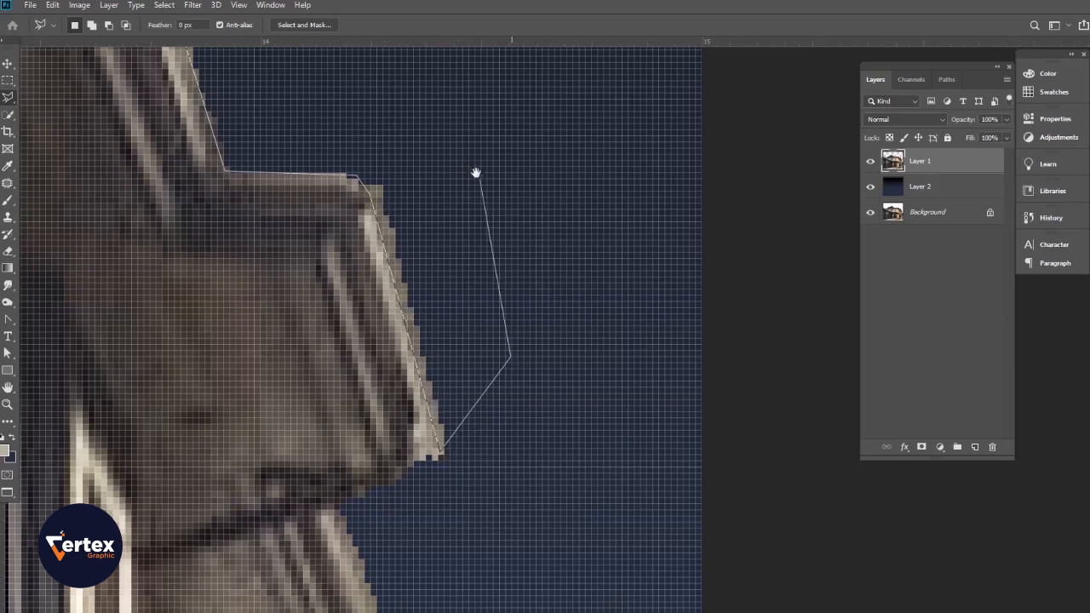
pyautogui.moveTo(476, 170); pyautogui.dragTo(721, 531)
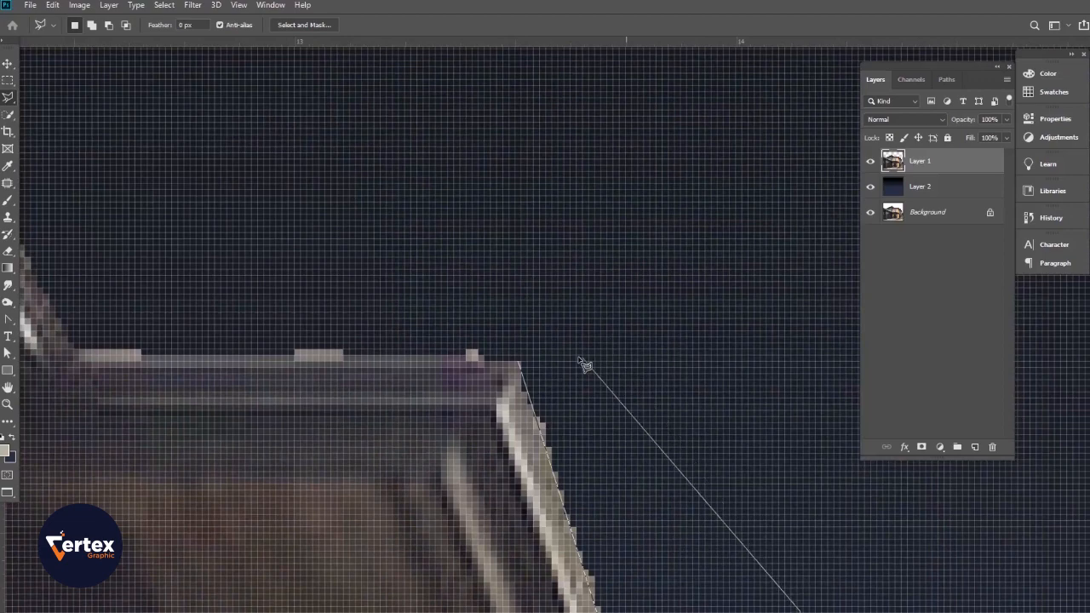
pyautogui.click(579, 358)
pyautogui.click(522, 365)
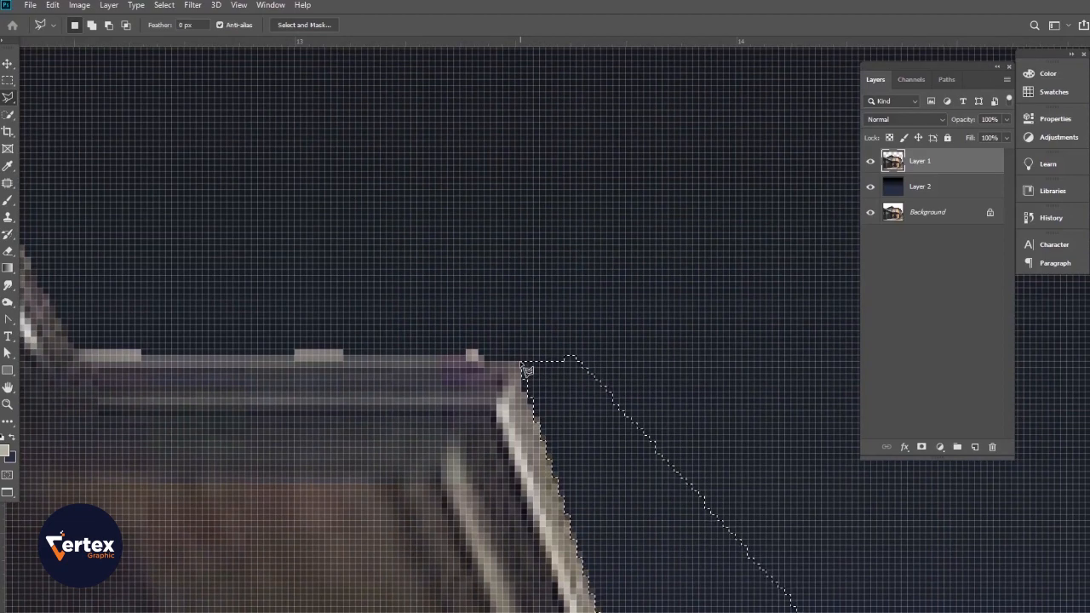
pyautogui.scroll(-5, 550, 492)
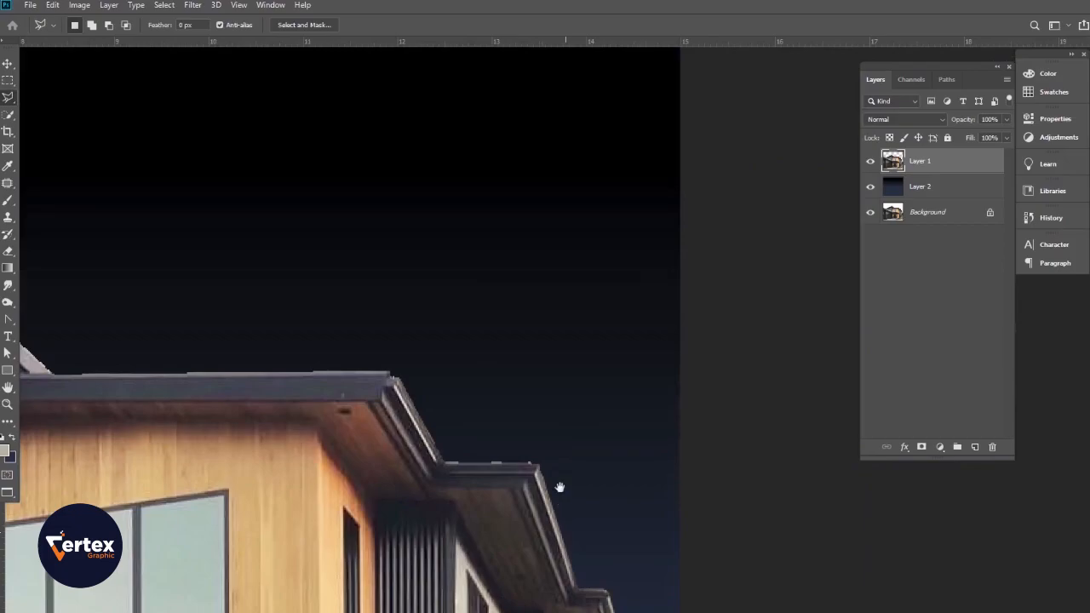
# Outline the pale tips along the treeline beside the house with the Polygonal Lasso, delete them, and deselect
pyautogui.moveTo(559, 487); pyautogui.dragTo(589, 383)
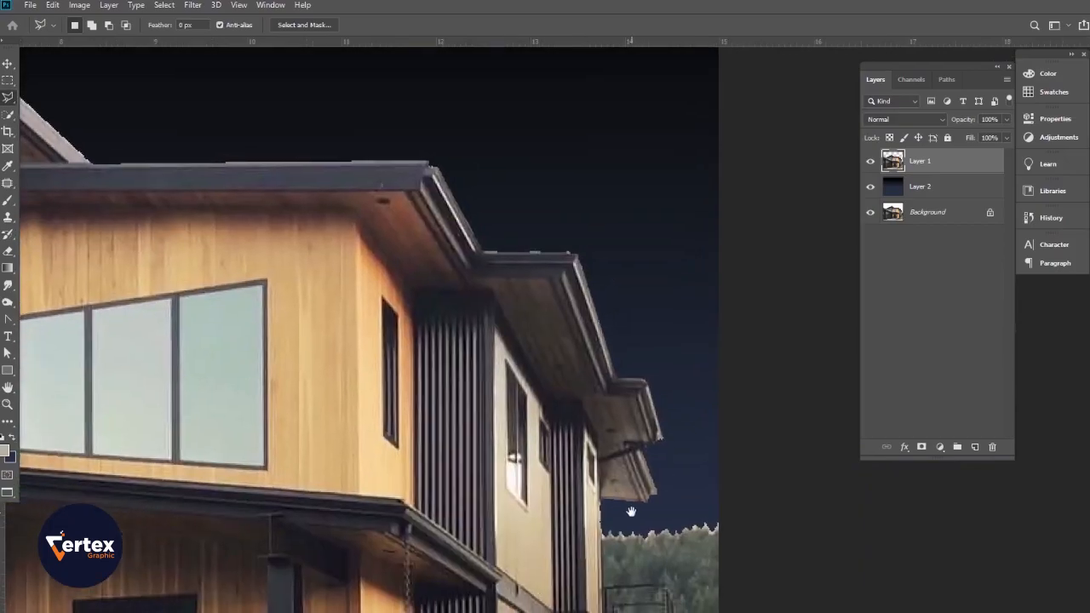
pyautogui.scroll(6, 671, 503)
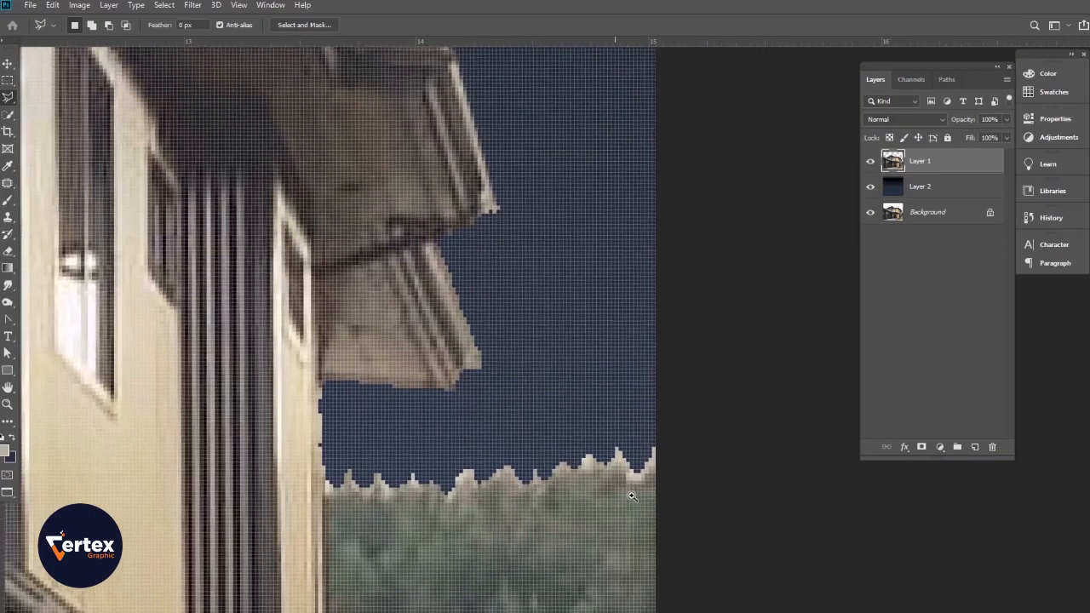
pyautogui.scroll(4, 638, 504)
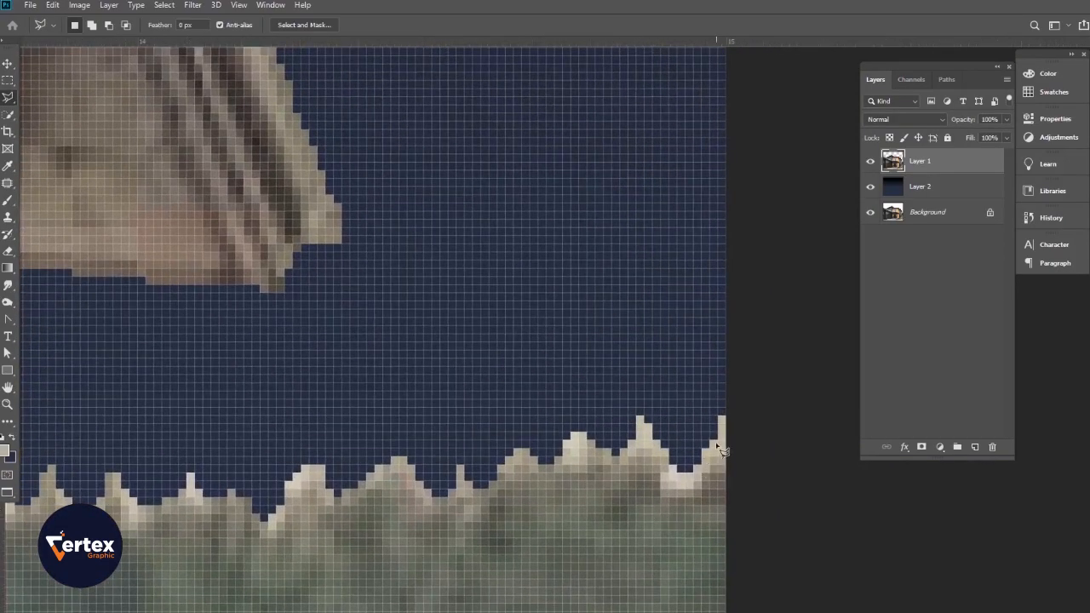
pyautogui.click(726, 435)
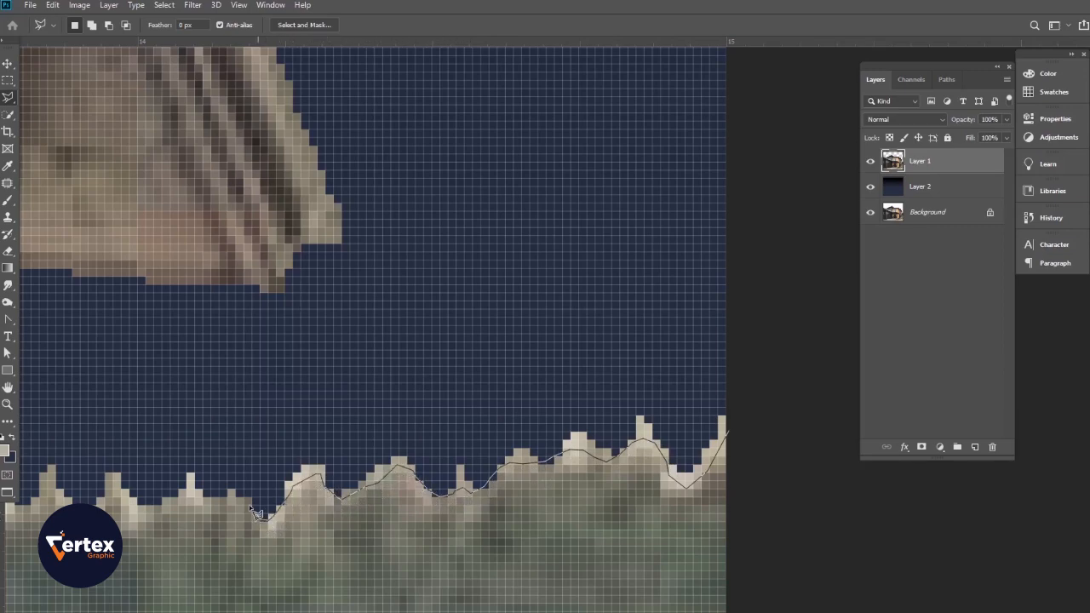
pyautogui.moveTo(216, 508)
pyautogui.mouseDown()
pyautogui.moveTo(351, 506)
pyautogui.moveTo(451, 484)
pyautogui.moveTo(403, 485)
pyautogui.moveTo(391, 470)
pyautogui.moveTo(324, 492)
pyautogui.mouseUp()
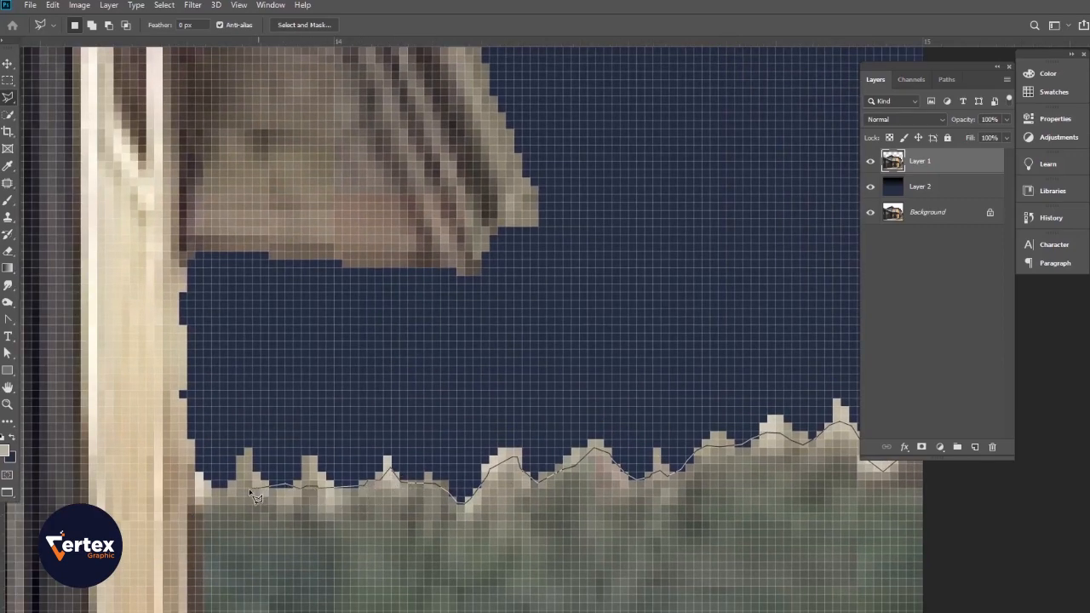
pyautogui.moveTo(234, 495)
pyautogui.mouseDown()
pyautogui.moveTo(186, 477)
pyautogui.moveTo(215, 407)
pyautogui.moveTo(358, 366)
pyautogui.moveTo(453, 375)
pyautogui.mouseUp()
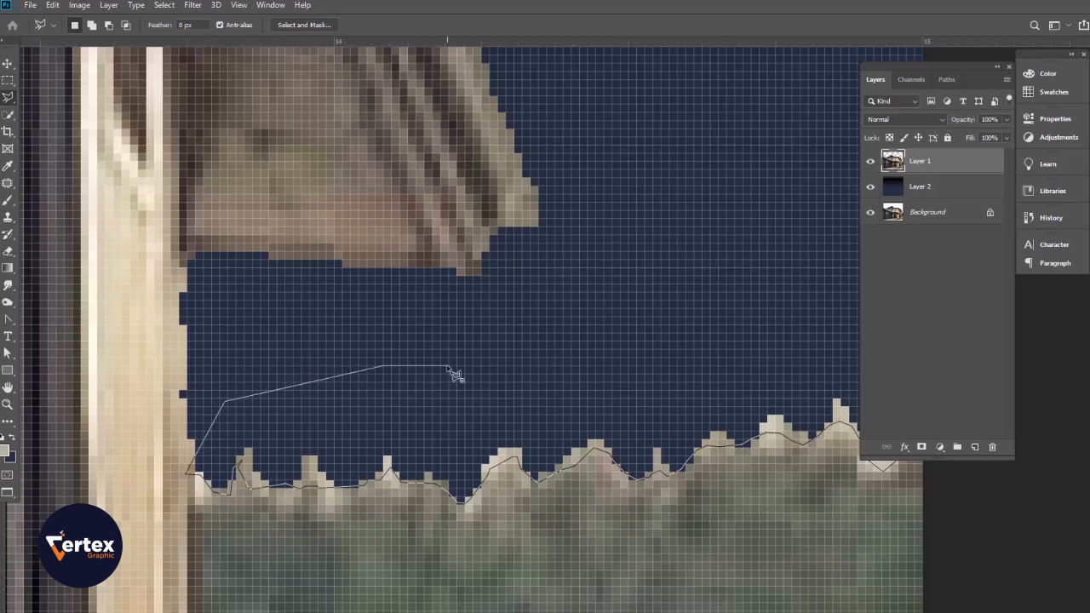
pyautogui.press('BackSpace')
pyautogui.press('BackSpace')
pyautogui.moveTo(213, 482)
pyautogui.mouseDown()
pyautogui.moveTo(228, 416)
pyautogui.moveTo(318, 379)
pyautogui.moveTo(740, 336)
pyautogui.moveTo(424, 356)
pyautogui.moveTo(557, 337)
pyautogui.moveTo(650, 362)
pyautogui.moveTo(621, 446)
pyautogui.mouseUp()
pyautogui.doubleClick(617, 443)
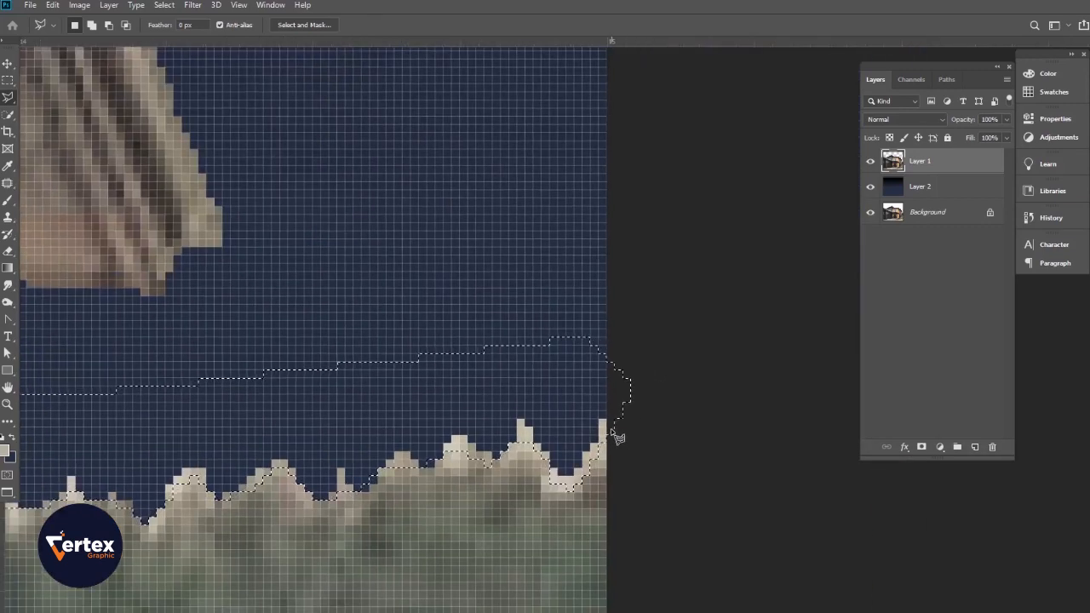
pyautogui.press('Delete')
pyautogui.hotkey('ctrl', 'd')
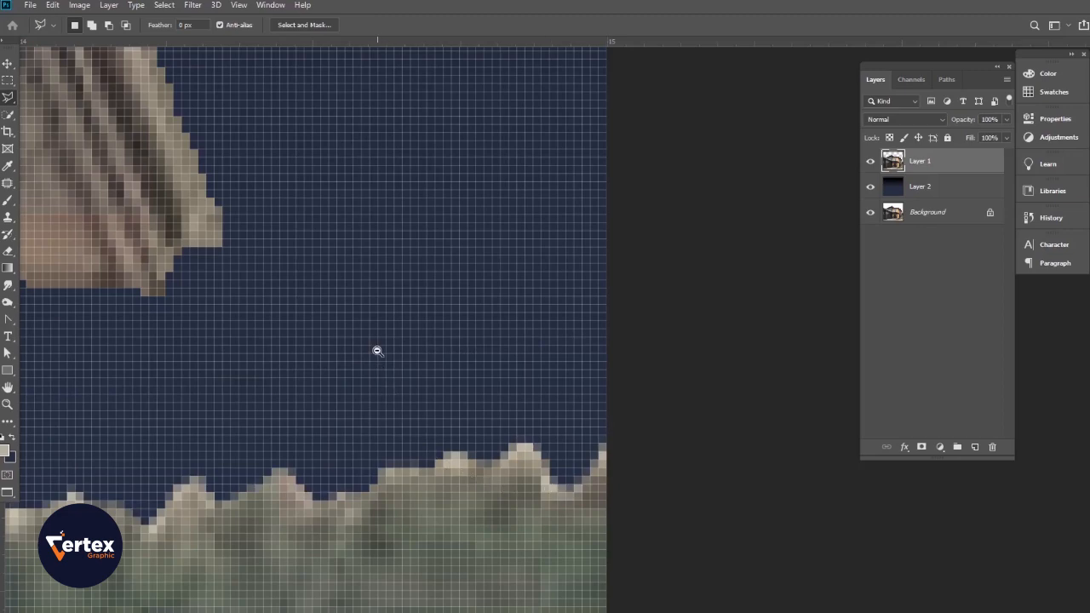
# Duplicate the cut-out house layer and place the copy beneath the night-sky gradient layer
pyautogui.scroll(-10, 377, 351)
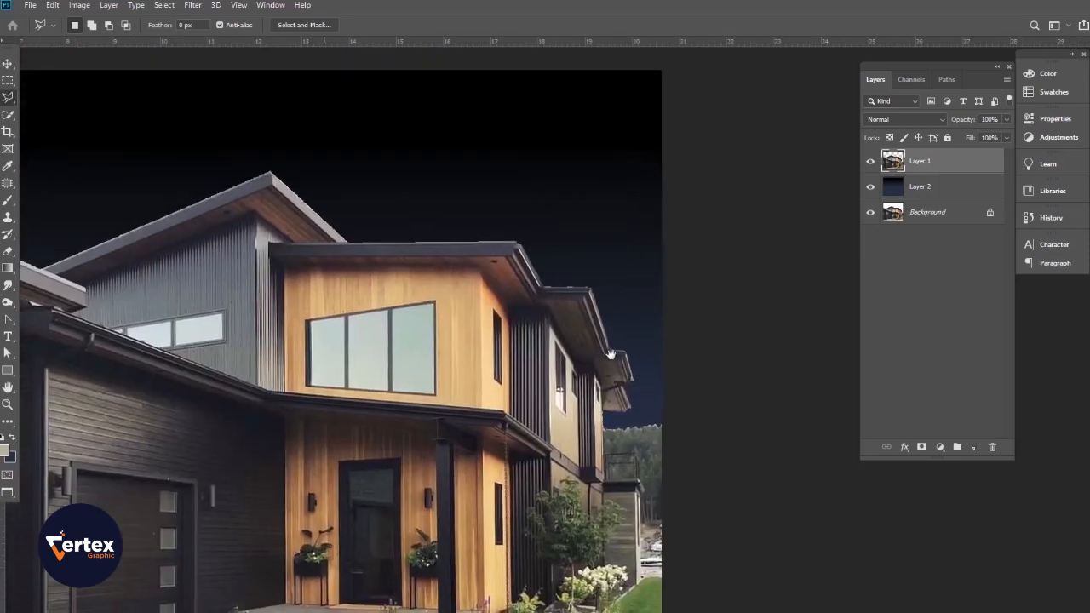
pyautogui.scroll(-3, 611, 354)
pyautogui.scroll(2, 396, 336)
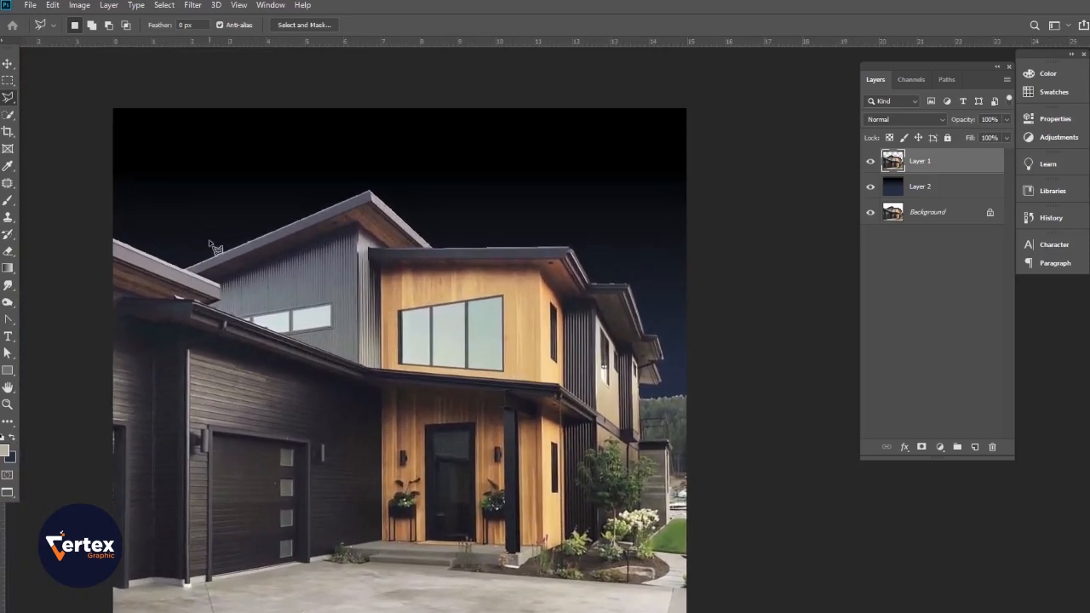
pyautogui.click(7, 63)
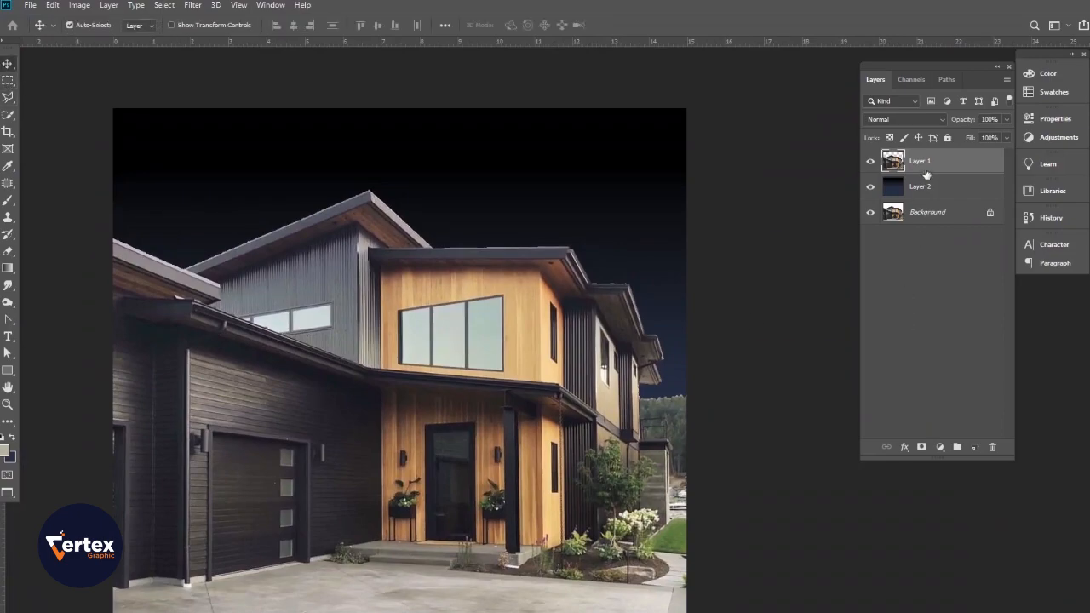
pyautogui.hotkey('ctrl', 'j')
pyautogui.moveTo(932, 167); pyautogui.dragTo(932, 225)
pyautogui.scroll(1, 347, 338)
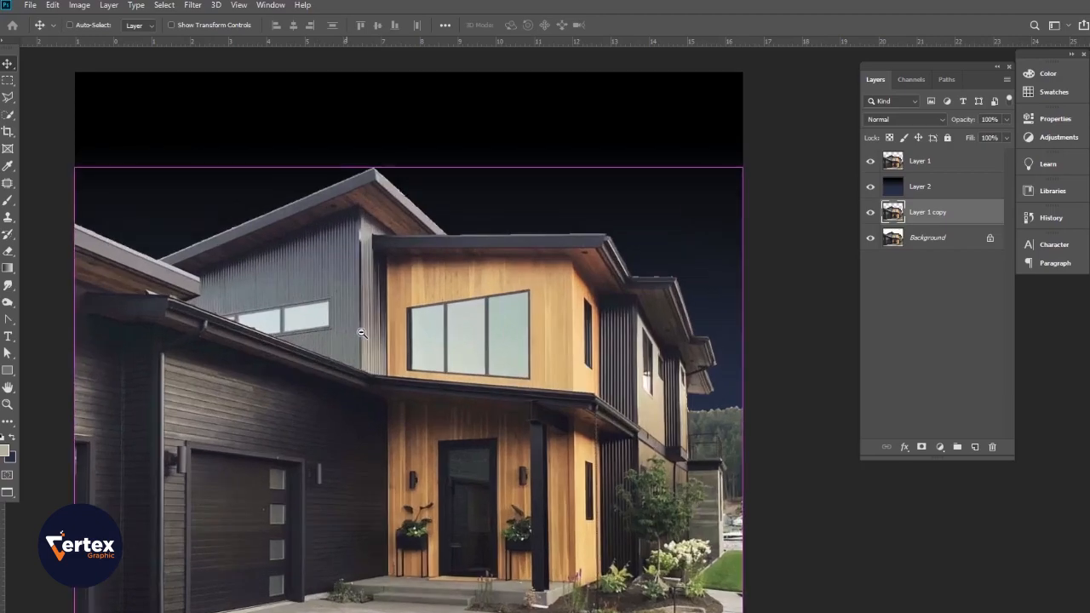
# Darken the top house layer with Curves, lowering the white point to output 26 and the midpoint at input 129 to output 7
pyautogui.click(953, 163)
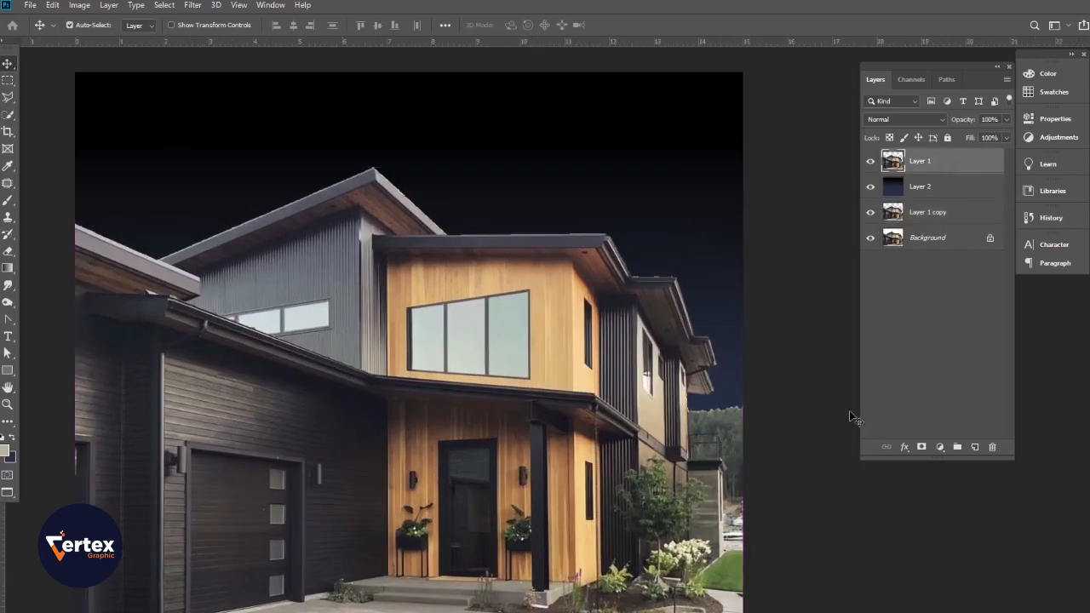
pyautogui.click(79, 7)
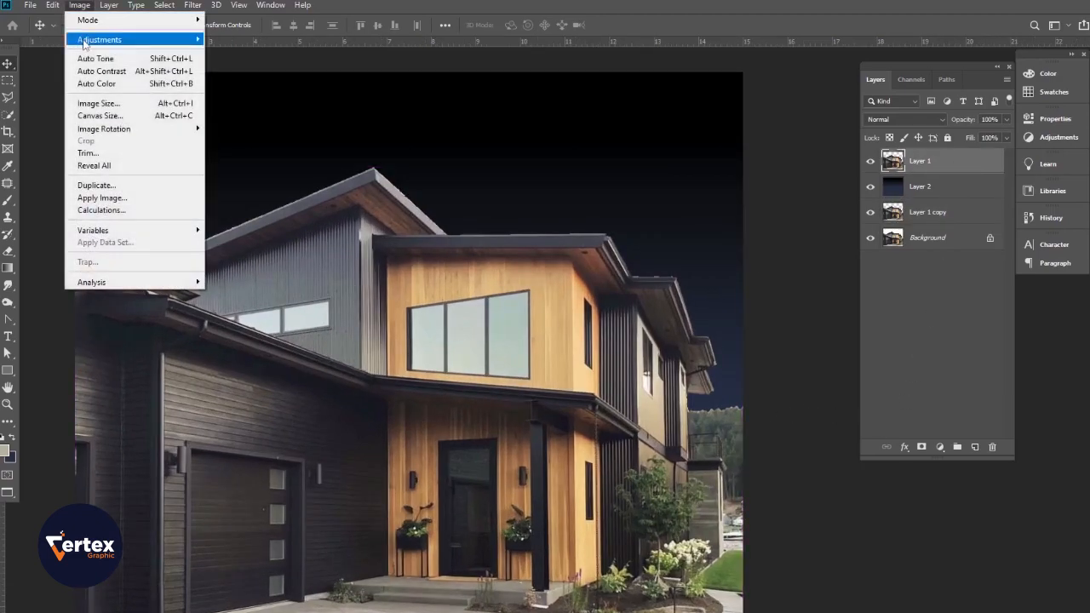
pyautogui.moveTo(90, 40)
pyautogui.click(248, 66)
pyautogui.moveTo(287, 43); pyautogui.dragTo(836, 113)
pyautogui.moveTo(784, 181); pyautogui.dragTo(790, 325)
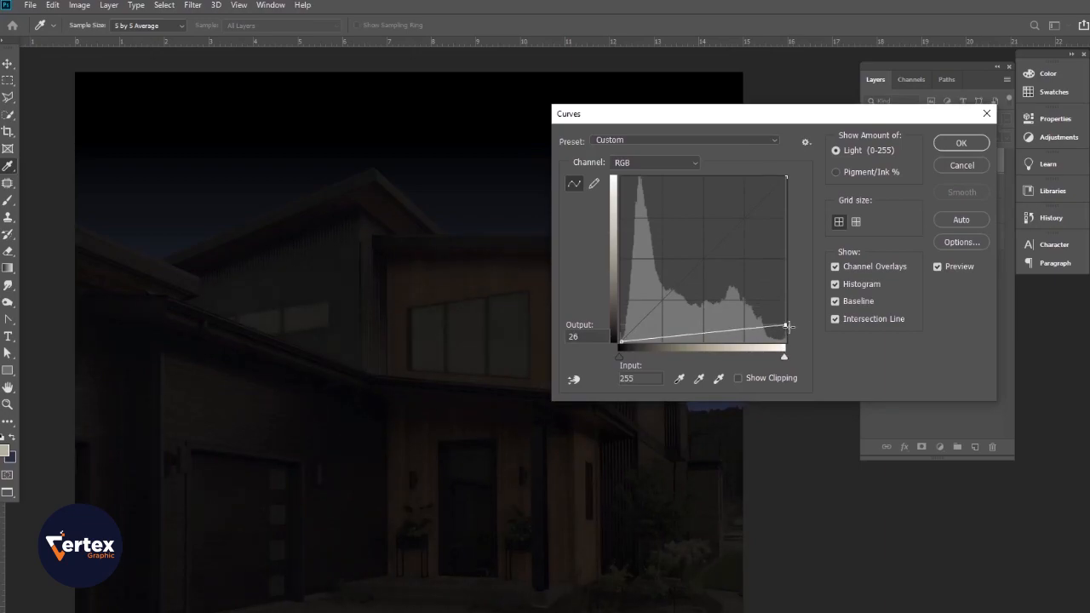
pyautogui.moveTo(710, 333); pyautogui.dragTo(705, 337)
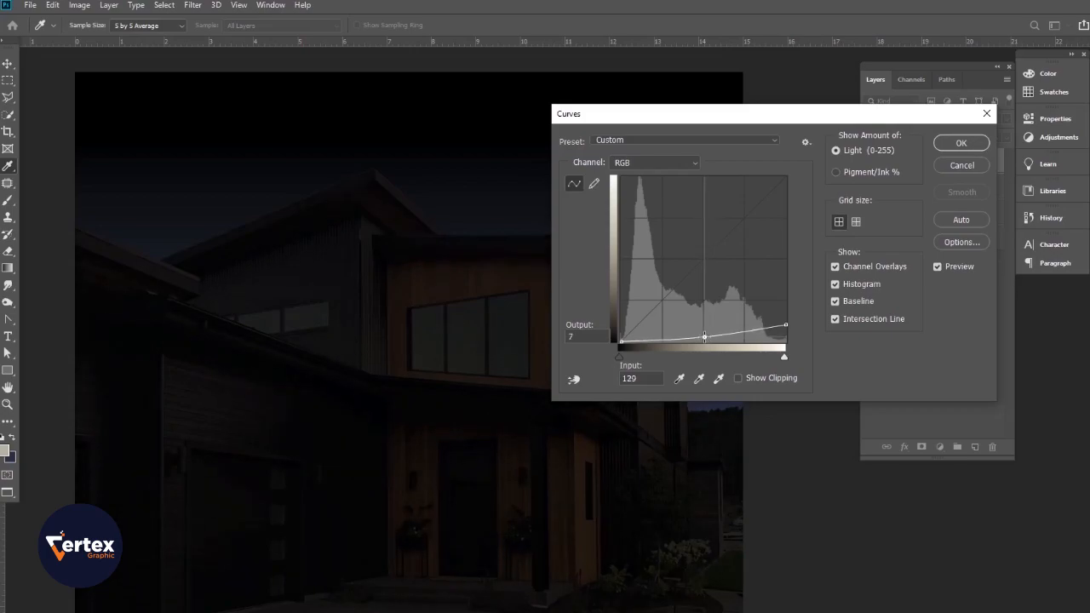
pyautogui.click(962, 144)
# Shift the darkened house layer's midtones toward cyan and blue with Color Balance, keeping Preserve Luminosity on
pyautogui.moveTo(547, 358); pyautogui.dragTo(528, 316)
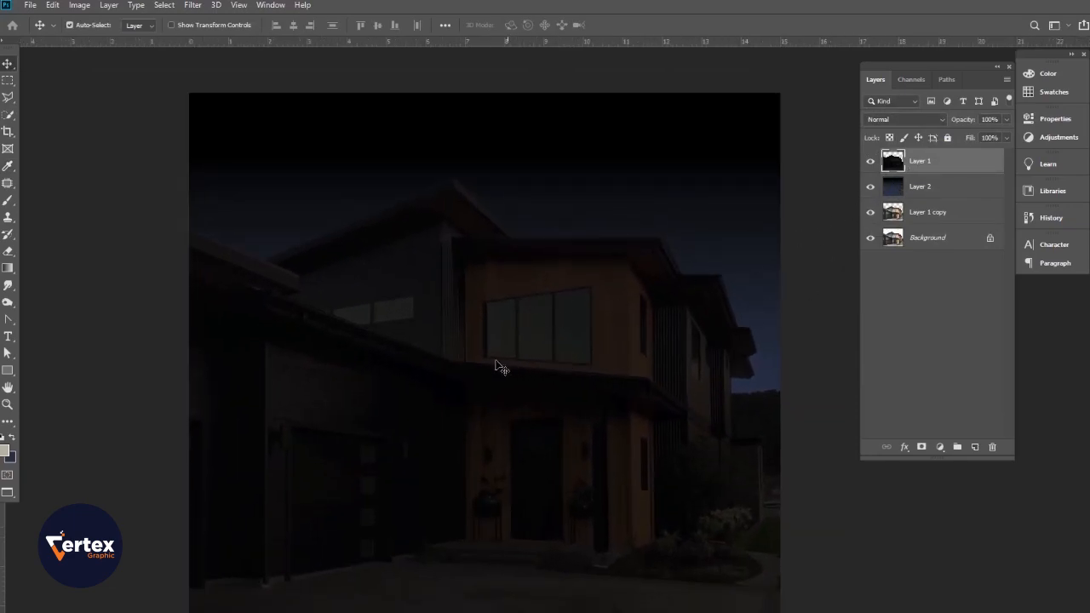
pyautogui.click(85, 6)
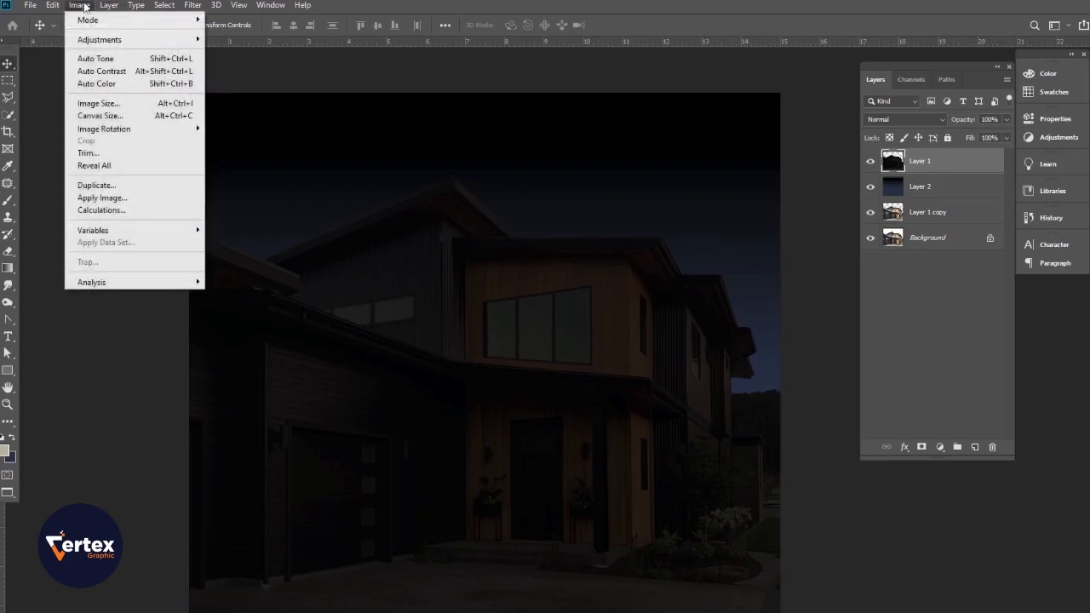
pyautogui.moveTo(176, 43)
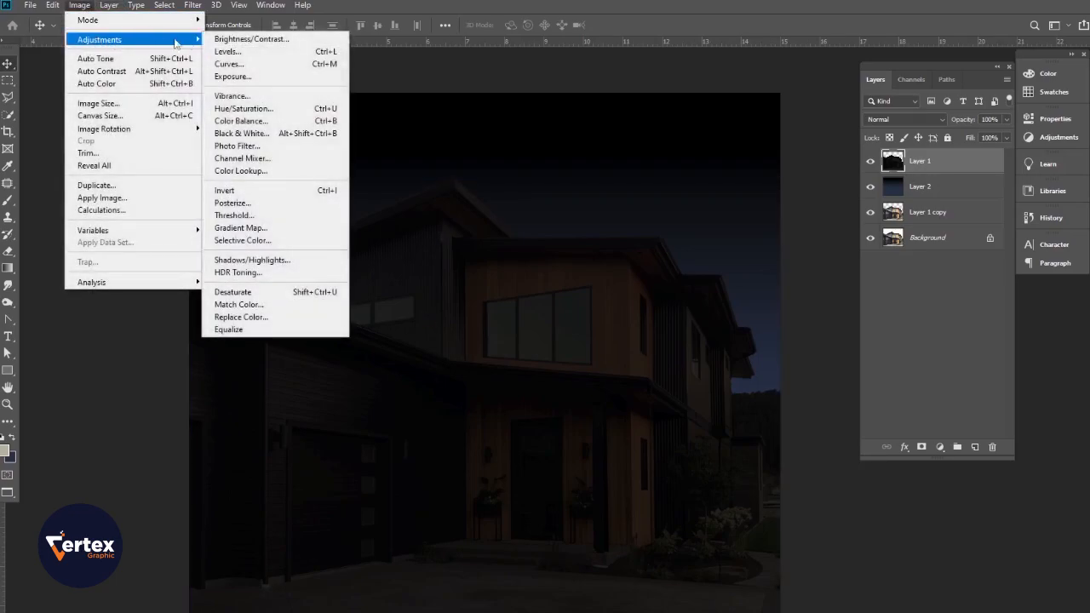
pyautogui.click(255, 121)
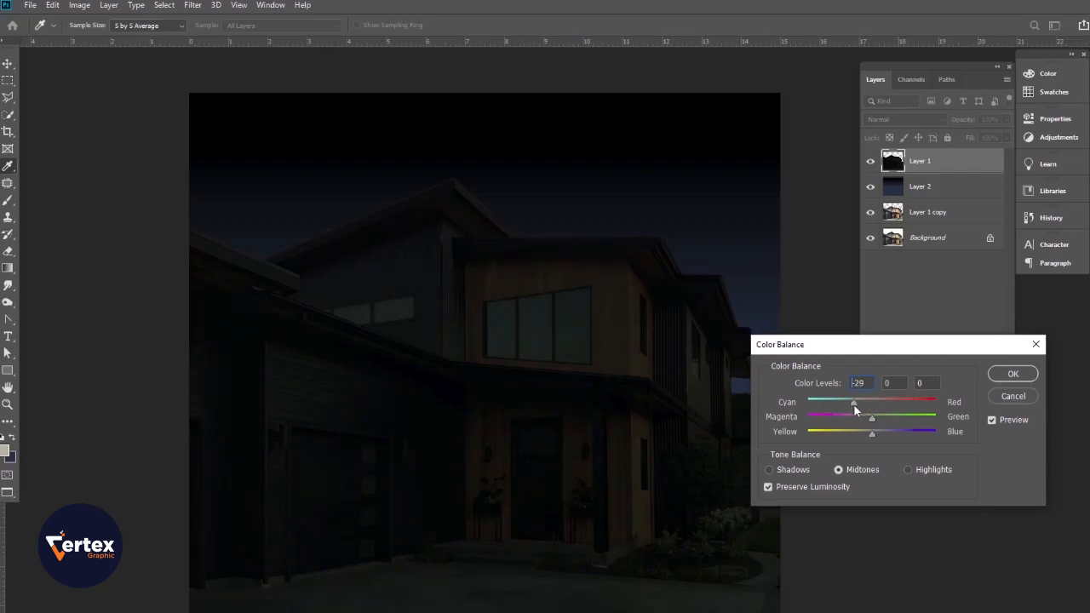
pyautogui.moveTo(872, 433); pyautogui.dragTo(888, 437)
pyautogui.click(1013, 376)
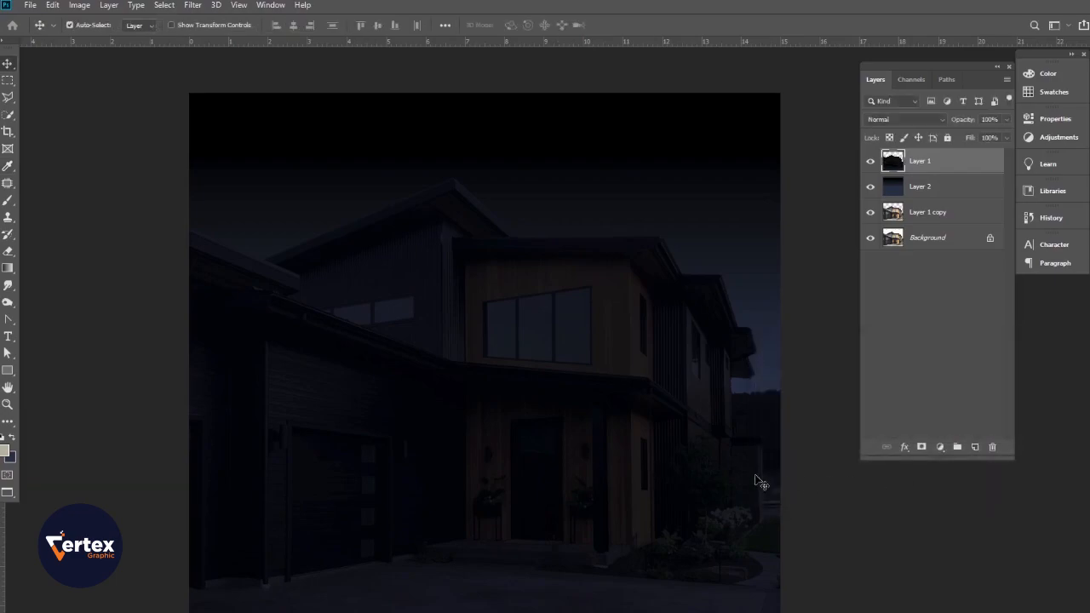
pyautogui.moveTo(573, 372); pyautogui.dragTo(554, 377)
pyautogui.moveTo(546, 377); pyautogui.dragTo(522, 362)
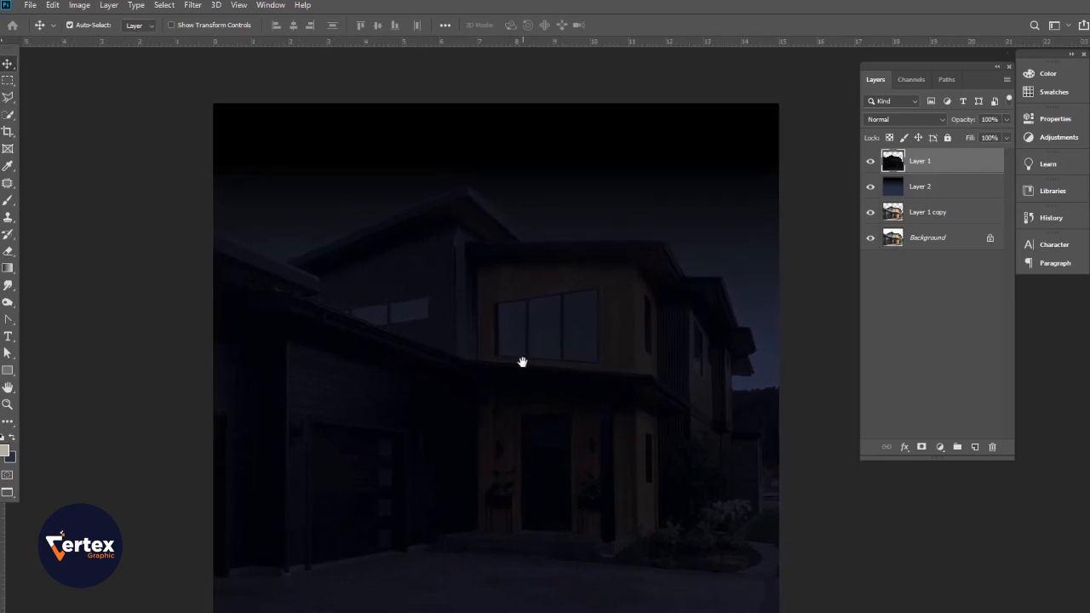
# Hide the night-sky gradient layer and the darkened house layer to expose the bright house's large upper window
pyautogui.click(843, 514)
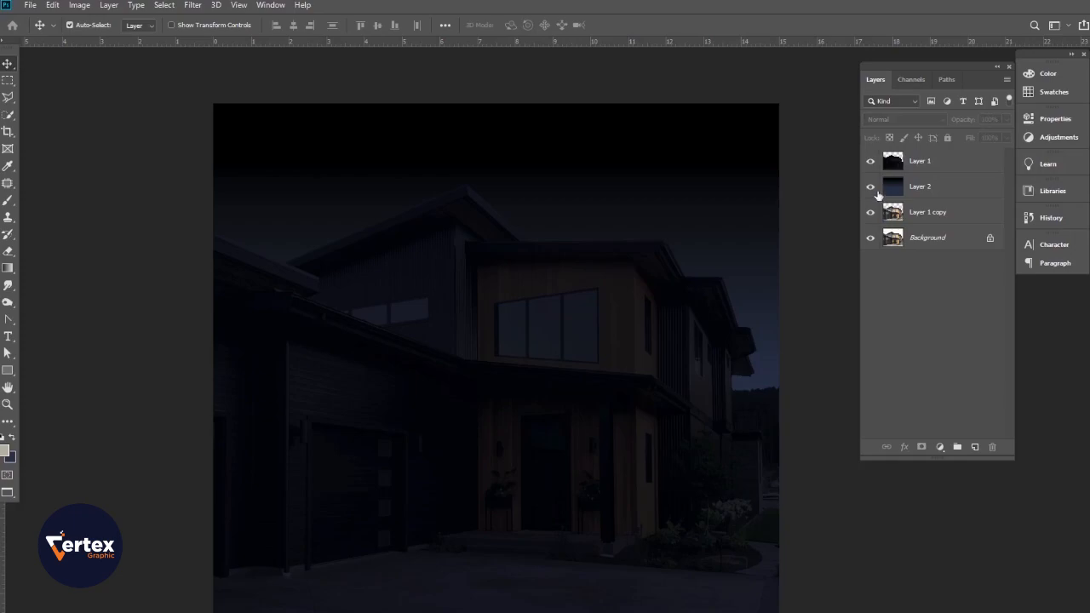
pyautogui.click(871, 187)
pyautogui.click(870, 161)
pyautogui.moveTo(511, 288); pyautogui.dragTo(593, 329)
pyautogui.moveTo(593, 328); pyautogui.dragTo(458, 246)
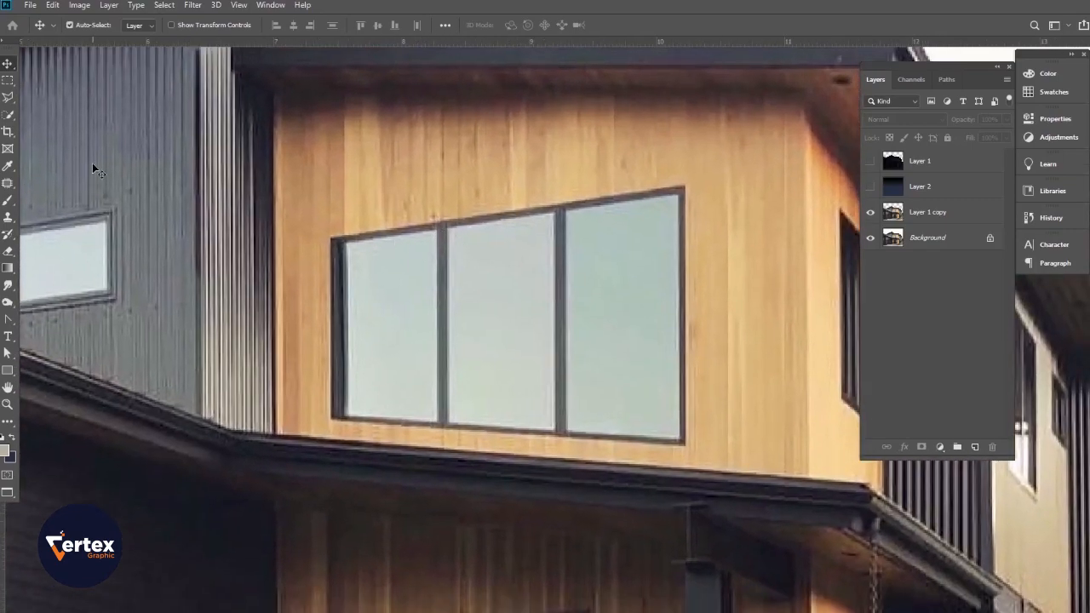
# Try a rectangular marquee selection around the large three-pane upper window, leaving a margin of wood cladding around it
pyautogui.click(7, 99)
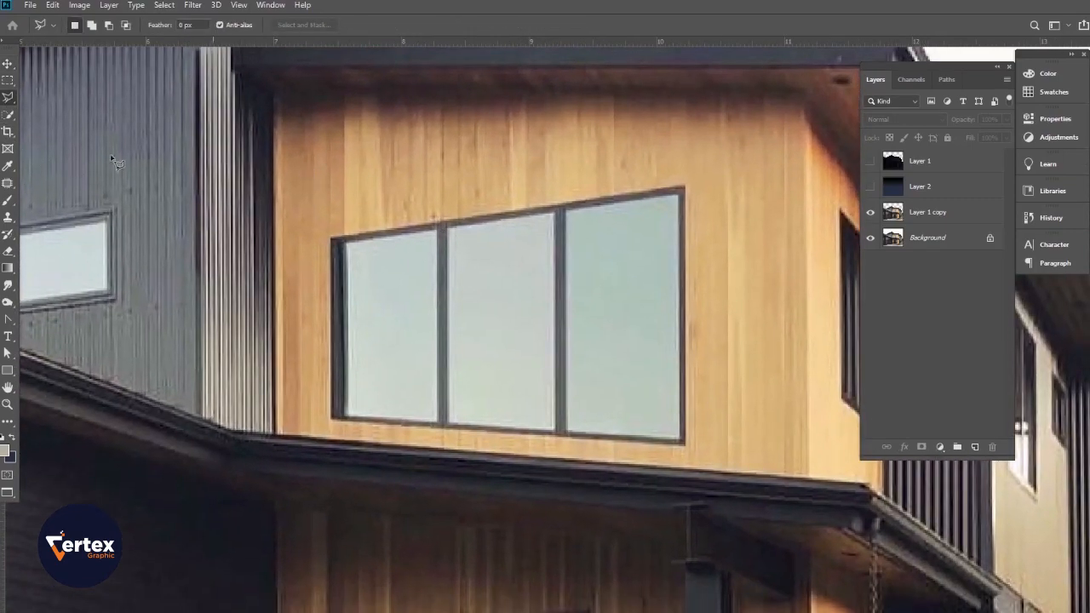
pyautogui.rightClick(6, 82)
pyautogui.click(77, 82)
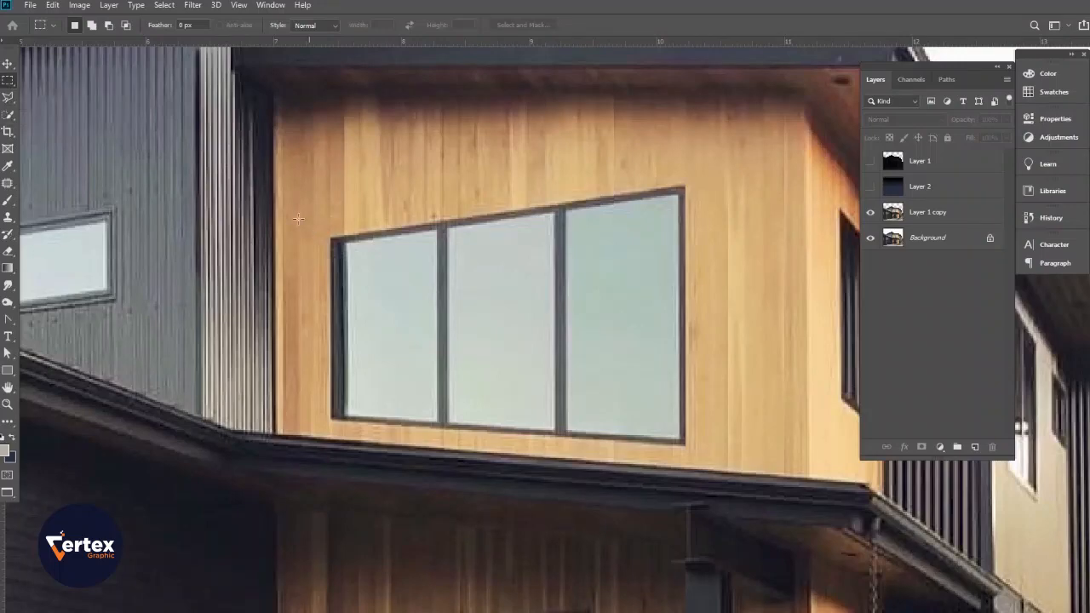
pyautogui.moveTo(280, 155); pyautogui.dragTo(750, 460)
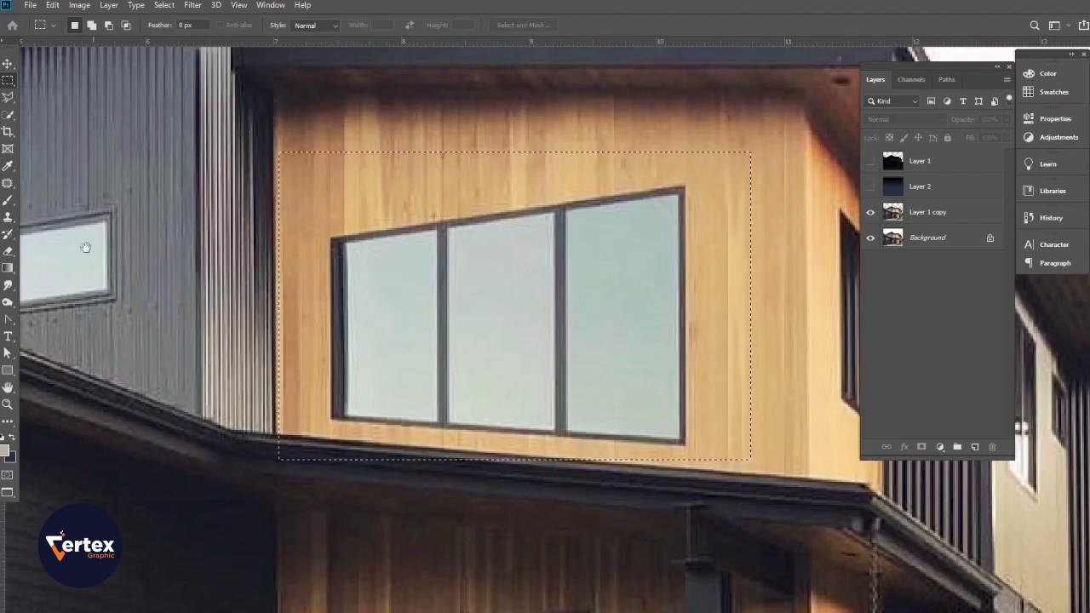
pyautogui.moveTo(89, 248); pyautogui.dragTo(408, 302)
pyautogui.moveTo(106, 243); pyautogui.dragTo(479, 403)
pyautogui.scroll(-3, 545, 392)
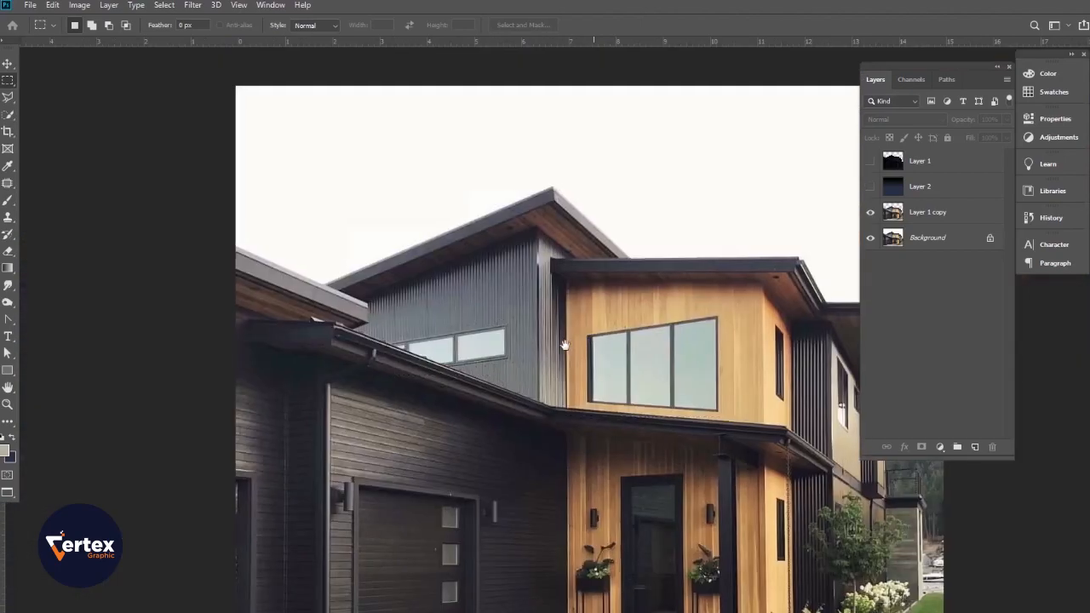
# Copy the areas around both upper windows from the bright house layer, Layer 1 copy, and paste them as a new layer
pyautogui.click(963, 219)
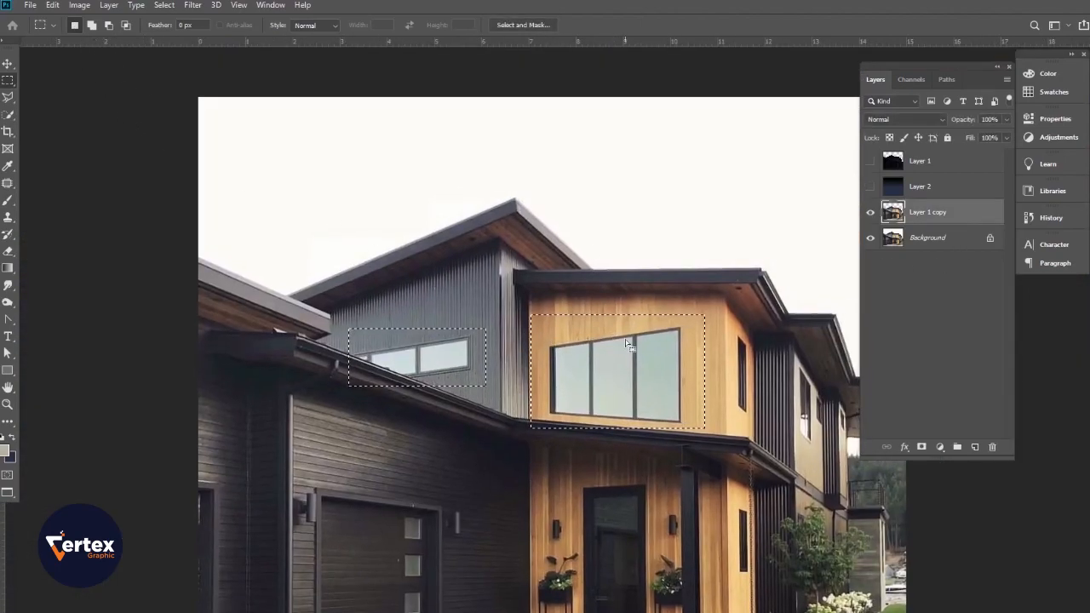
pyautogui.click(77, 5)
pyautogui.moveTo(52, 5)
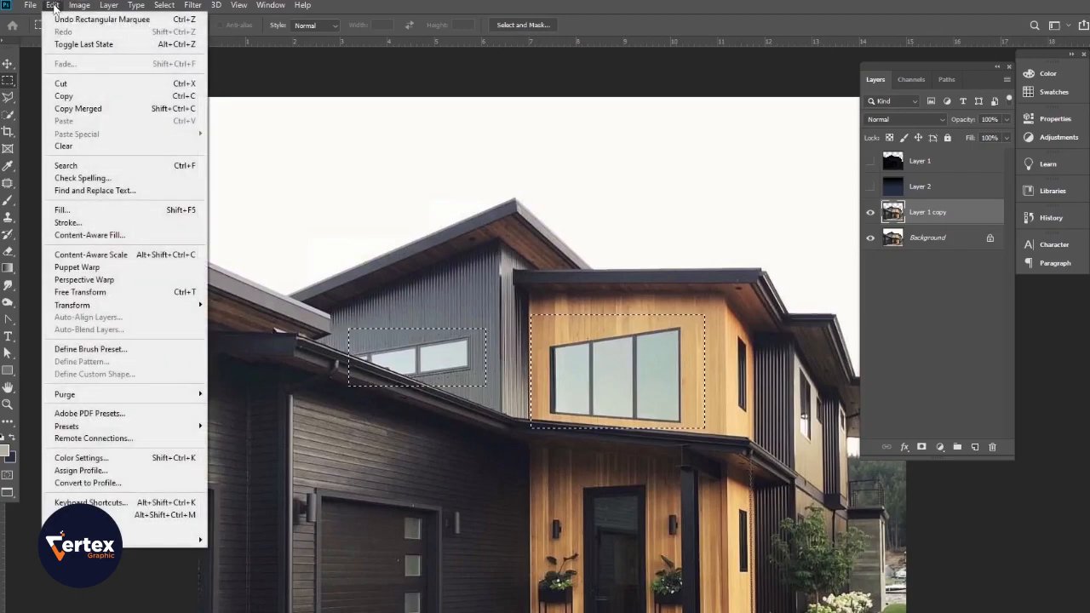
pyautogui.click(74, 97)
pyautogui.click(52, 5)
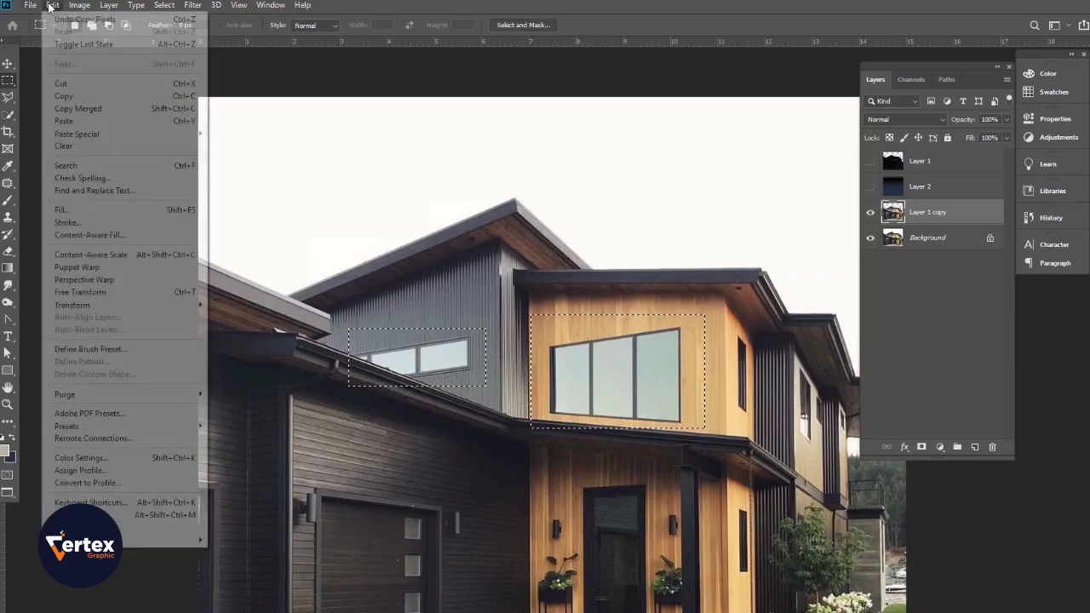
pyautogui.click(73, 124)
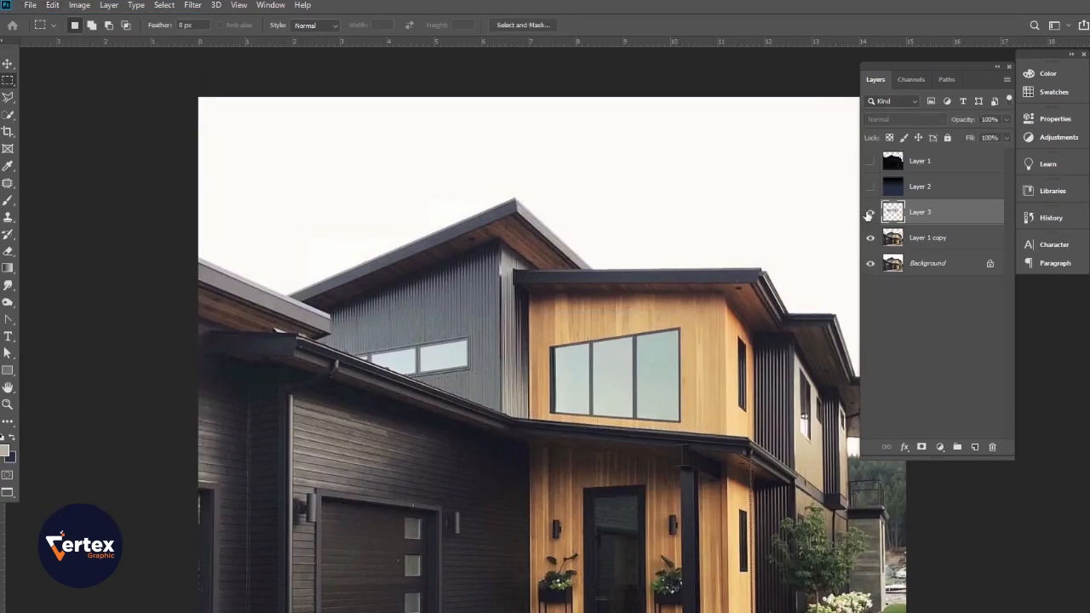
# Move the pasted window layer to the top of the stack and show the night-sky gradient and darkened house layers again
pyautogui.moveTo(933, 218); pyautogui.dragTo(932, 157)
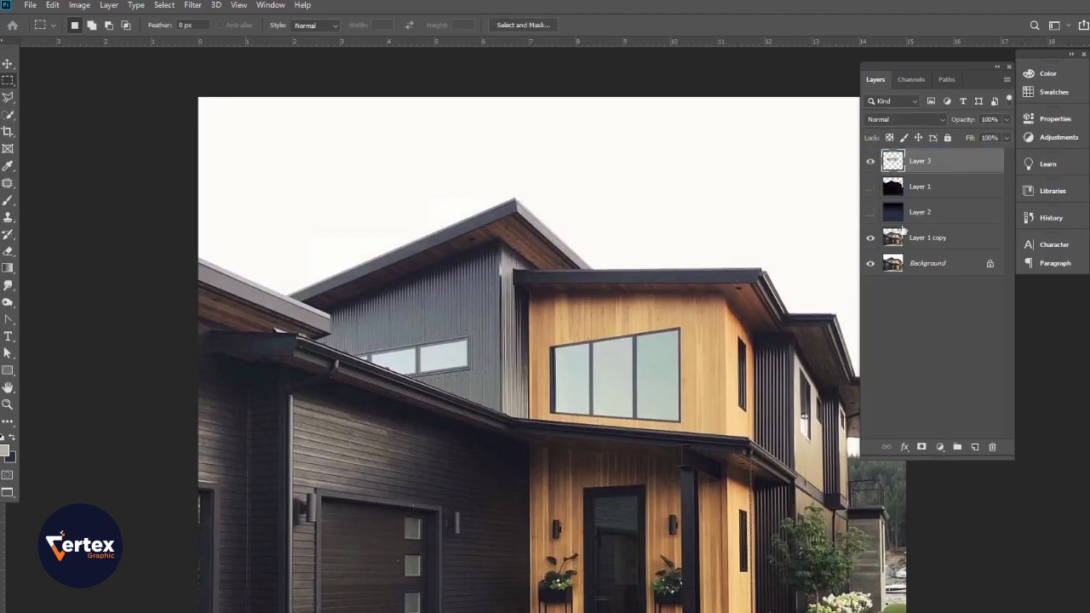
pyautogui.click(869, 211)
pyautogui.click(869, 187)
pyautogui.moveTo(504, 341); pyautogui.dragTo(458, 266)
pyautogui.moveTo(498, 287); pyautogui.dragTo(505, 290)
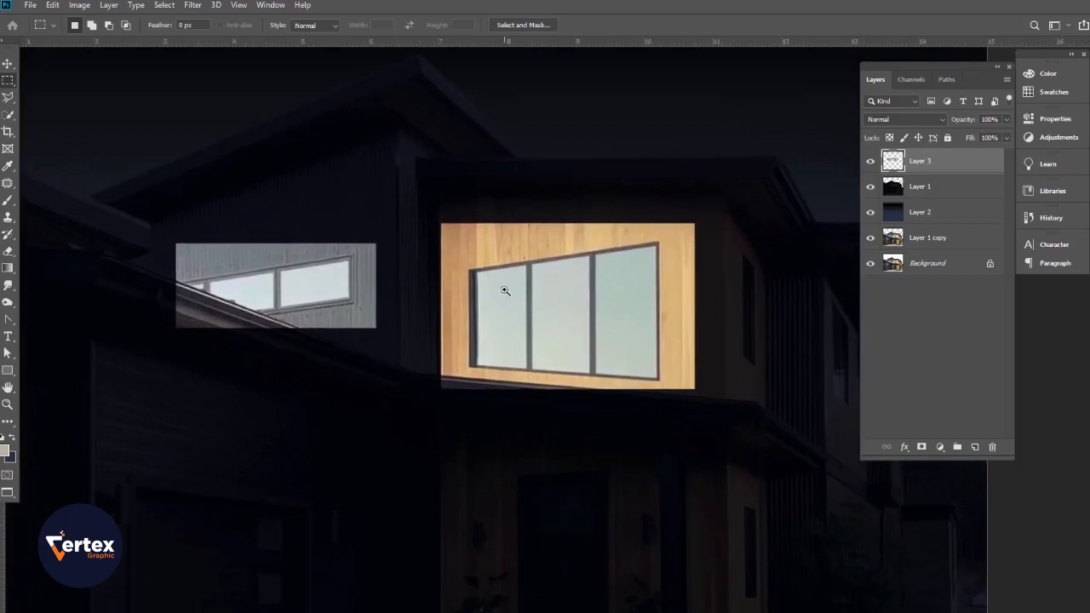
# Use Color Balance on the pasted window layer to shift its midtones strongly toward red and yellow
pyautogui.click(7, 63)
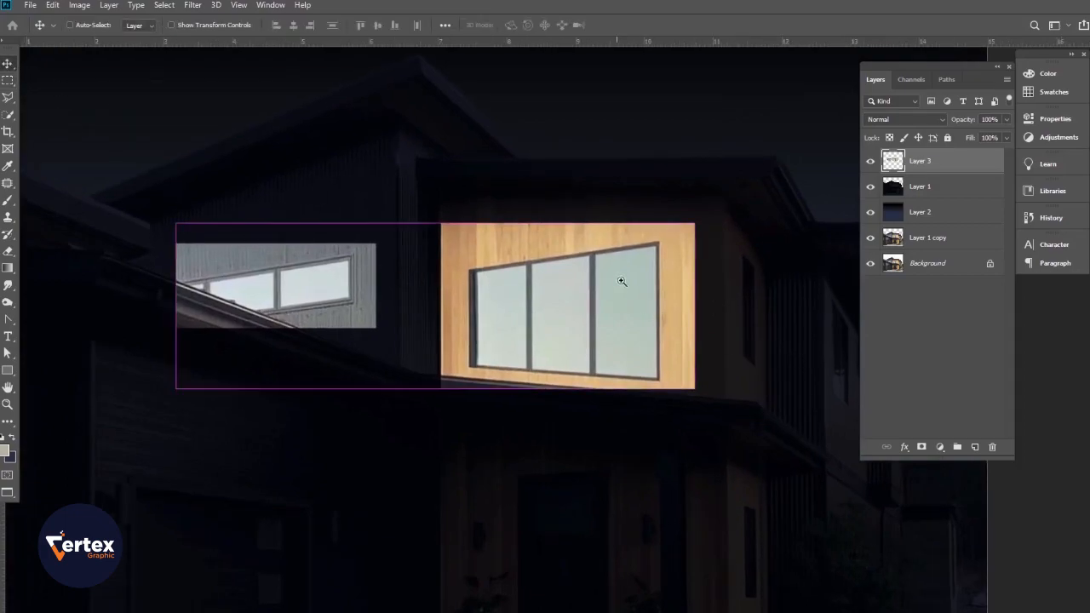
pyautogui.scroll(1, 628, 280)
pyautogui.click(79, 5)
pyautogui.moveTo(98, 40)
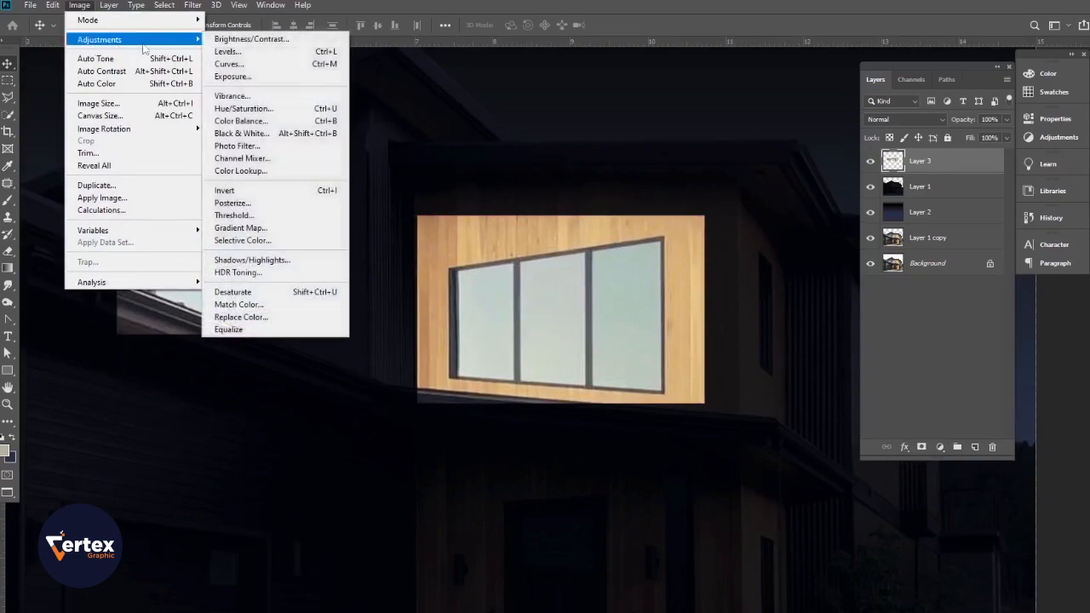
pyautogui.click(261, 123)
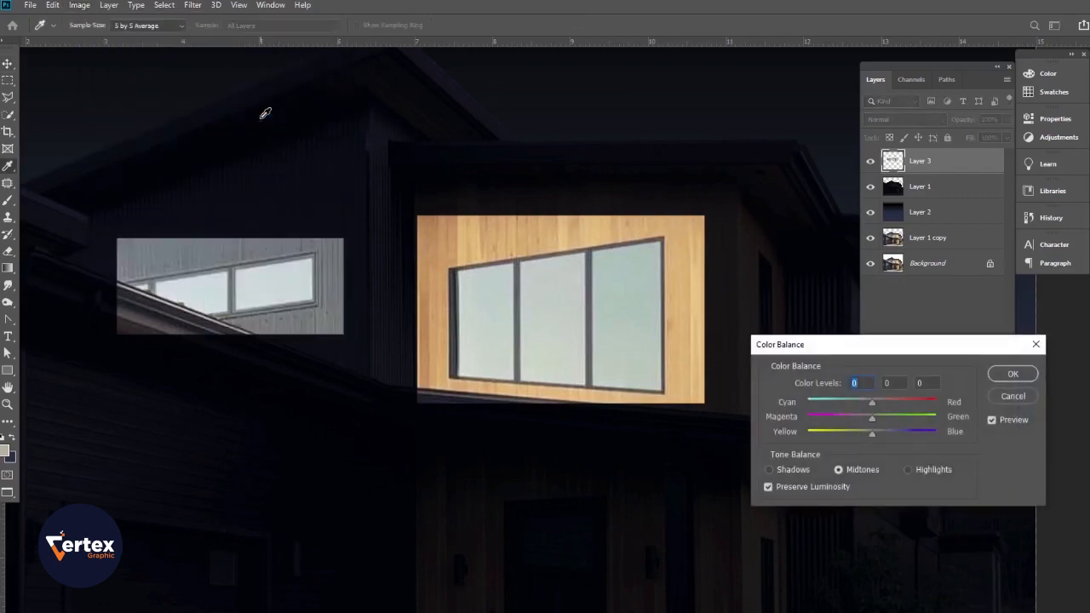
pyautogui.moveTo(875, 404); pyautogui.dragTo(923, 406)
pyautogui.moveTo(870, 434); pyautogui.dragTo(777, 440)
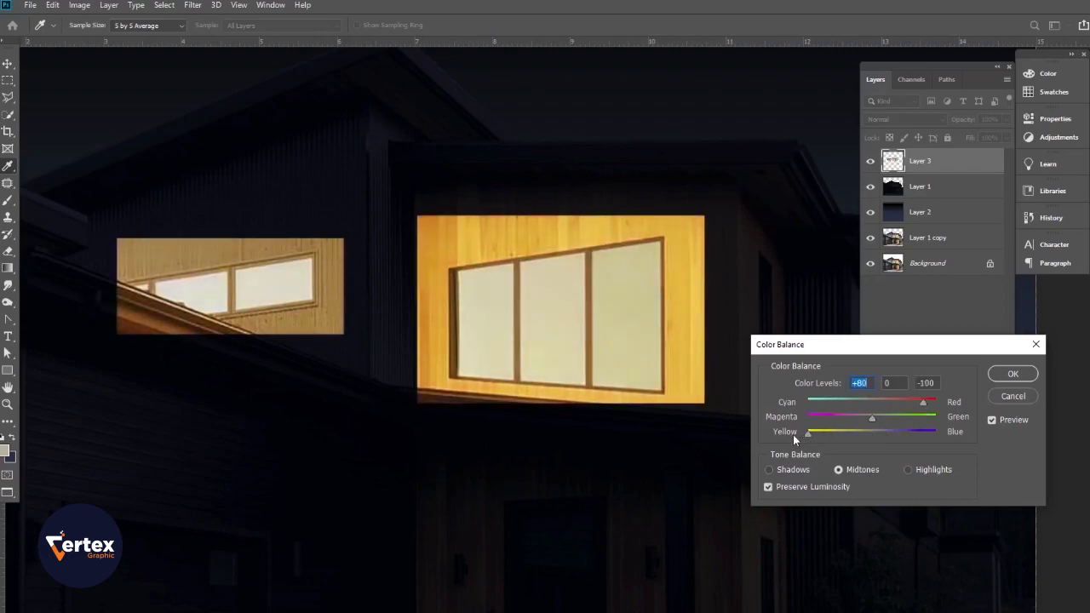
pyautogui.moveTo(951, 403); pyautogui.dragTo(951, 403)
pyautogui.moveTo(827, 436); pyautogui.dragTo(830, 437)
# Set the window layer's shadows in Color Balance to +87 toward red and -76 toward yellow
pyautogui.click(796, 471)
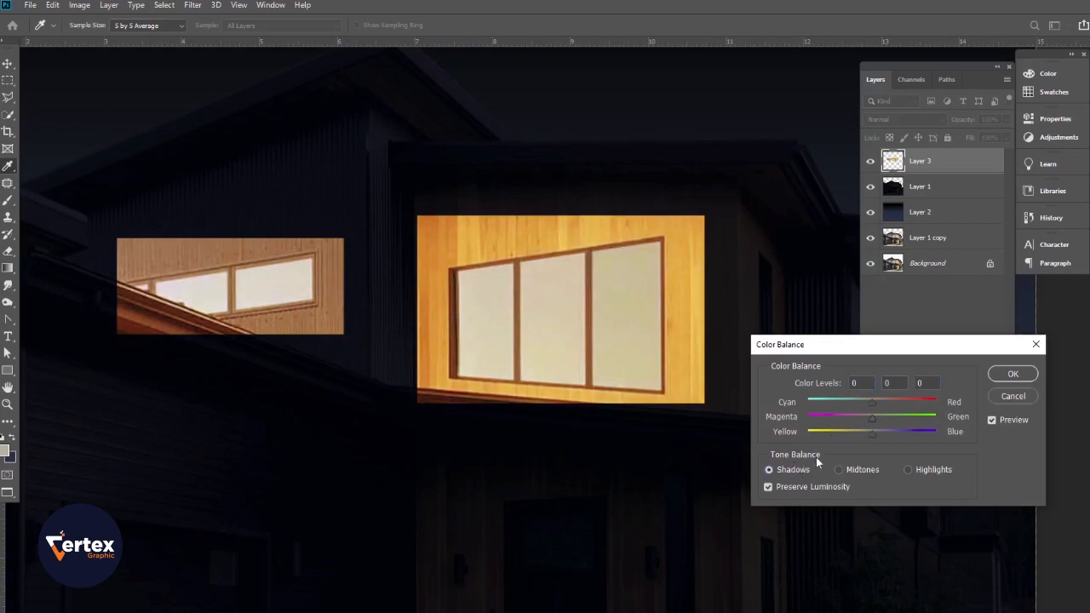
pyautogui.moveTo(870, 406); pyautogui.dragTo(925, 404)
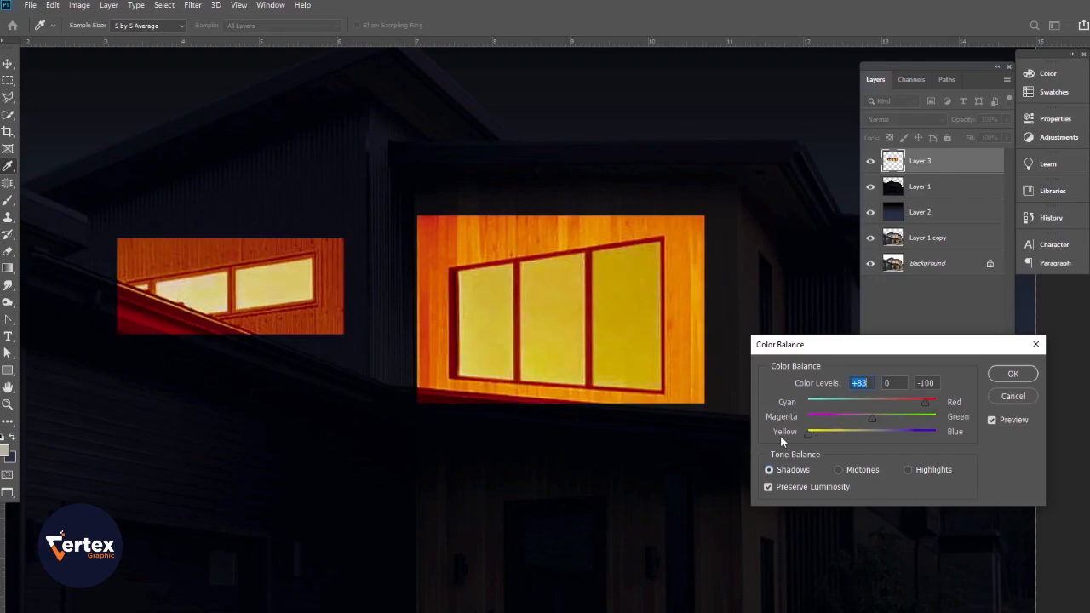
pyautogui.moveTo(823, 436); pyautogui.dragTo(826, 434)
pyautogui.moveTo(927, 404); pyautogui.dragTo(932, 409)
pyautogui.click(929, 408)
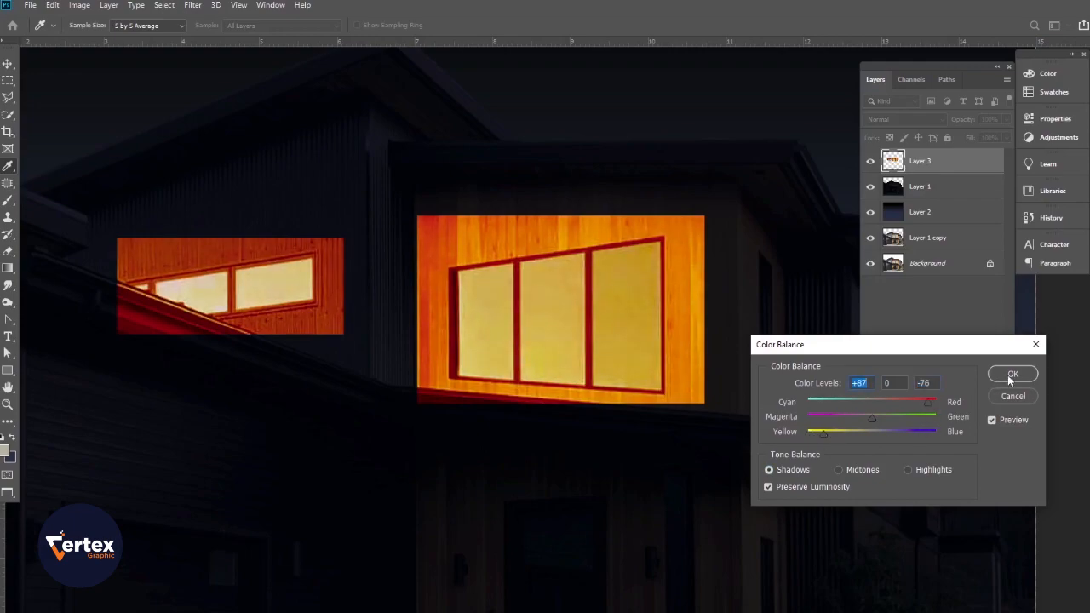
# Shift the window layer's highlights toward red and to -19 toward yellow, and apply the Color Balance
pyautogui.click(940, 473)
pyautogui.moveTo(873, 438); pyautogui.dragTo(860, 436)
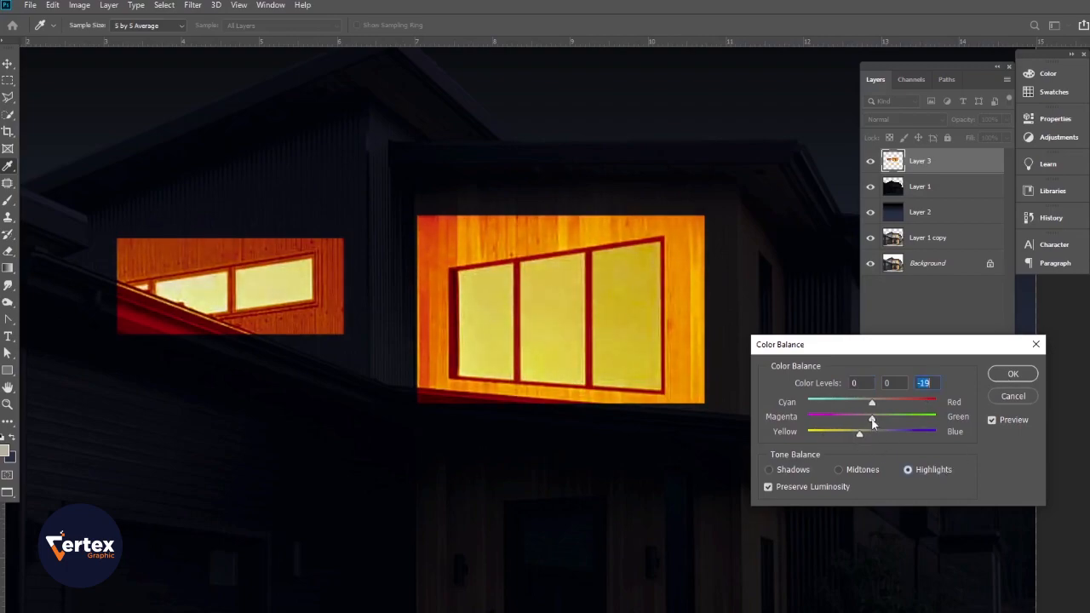
pyautogui.click(891, 400)
pyautogui.click(1013, 374)
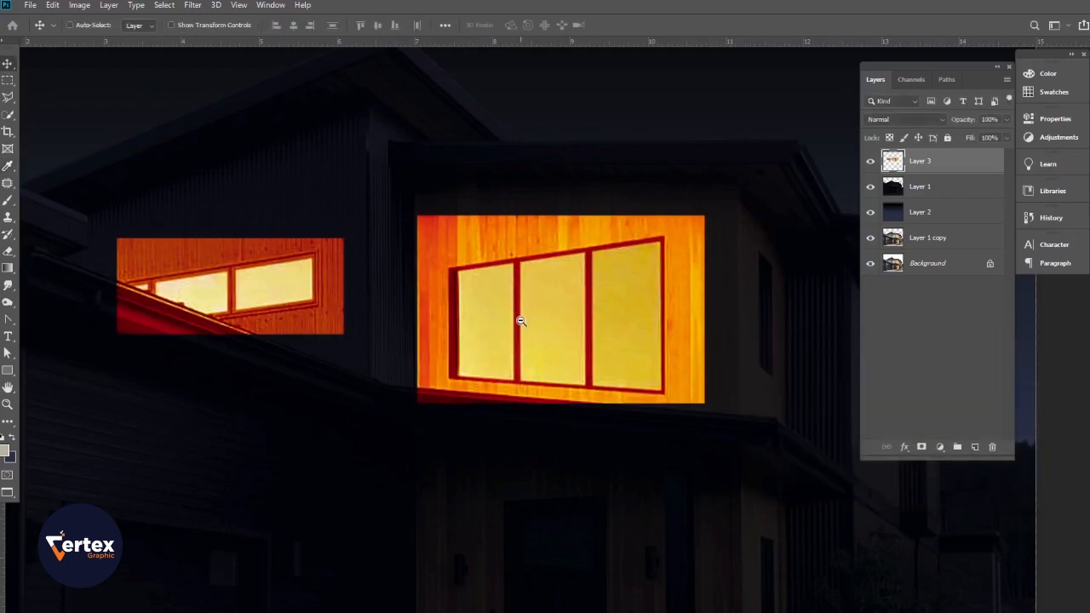
# Add a black layer mask to the window layer, hiding all its warm-coloured content
pyautogui.keyDown('ctrl'); pyautogui.keyDown('alt'); pyautogui.click(521, 321); pyautogui.keyUp('alt'); pyautogui.keyUp('ctrl')
pyautogui.keyDown('ctrl'); pyautogui.click(508, 318); pyautogui.keyUp('ctrl')
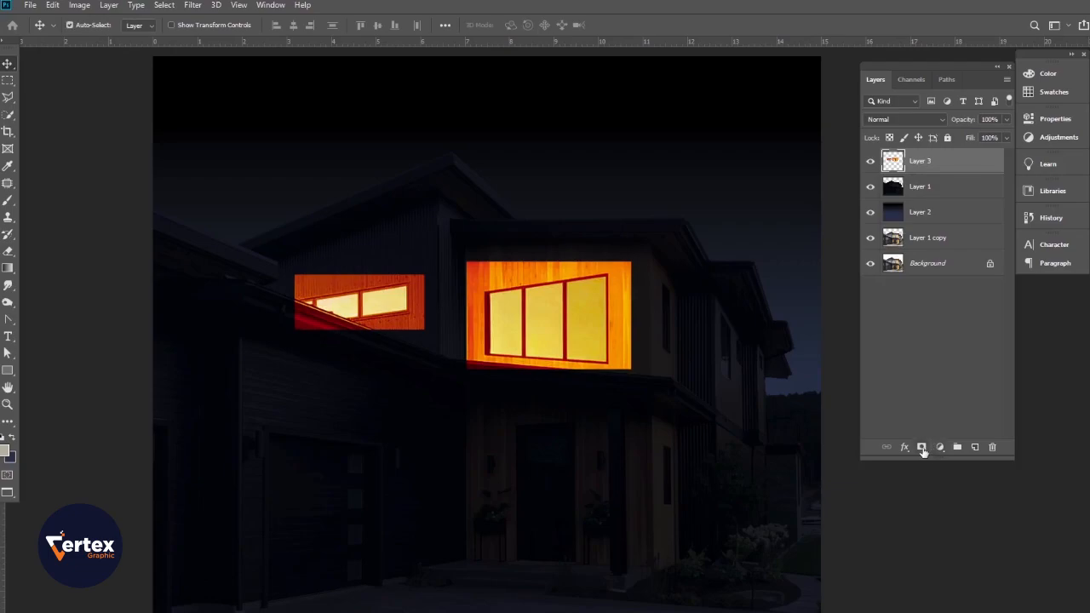
pyautogui.keyDown('alt'); pyautogui.click(922, 447); pyautogui.keyUp('alt')
pyautogui.keyDown('ctrl'); pyautogui.click(531, 304); pyautogui.keyUp('ctrl')
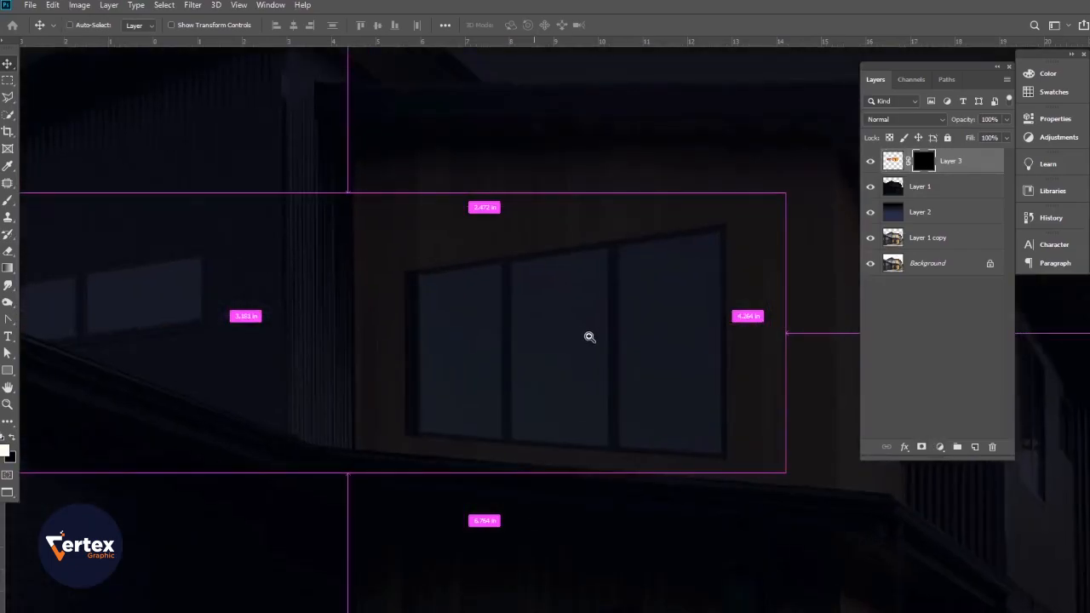
pyautogui.moveTo(463, 319); pyautogui.dragTo(392, 299)
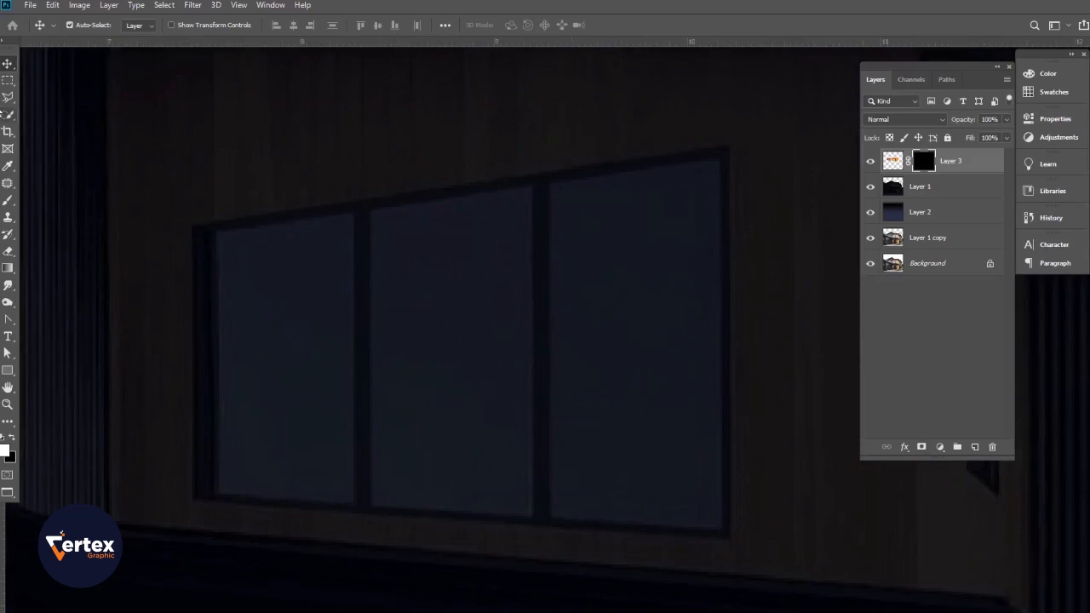
# Reveal the large window's outer frame by painting straight white brush lines along its four sides on the layer mask
pyautogui.click(7, 203)
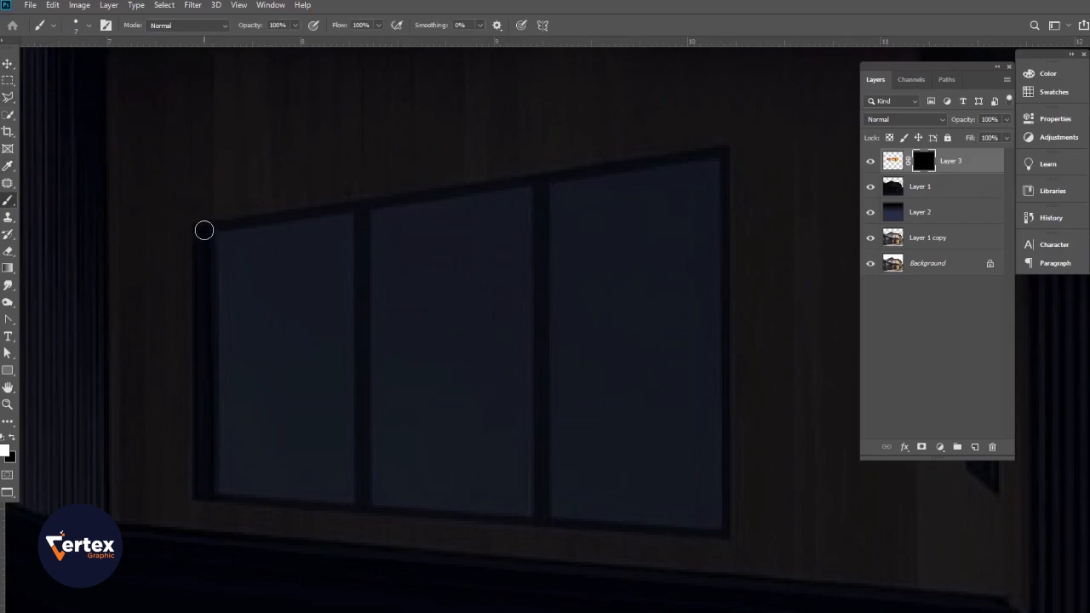
pyautogui.click(206, 230)
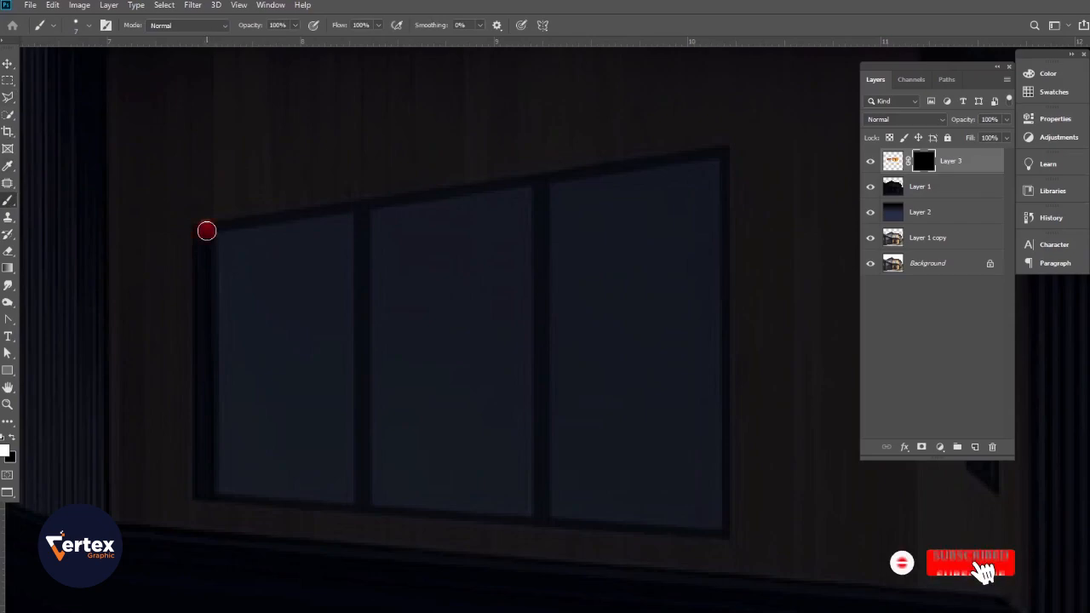
pyautogui.keyDown('shift'); pyautogui.click(720, 153); pyautogui.keyUp('shift')
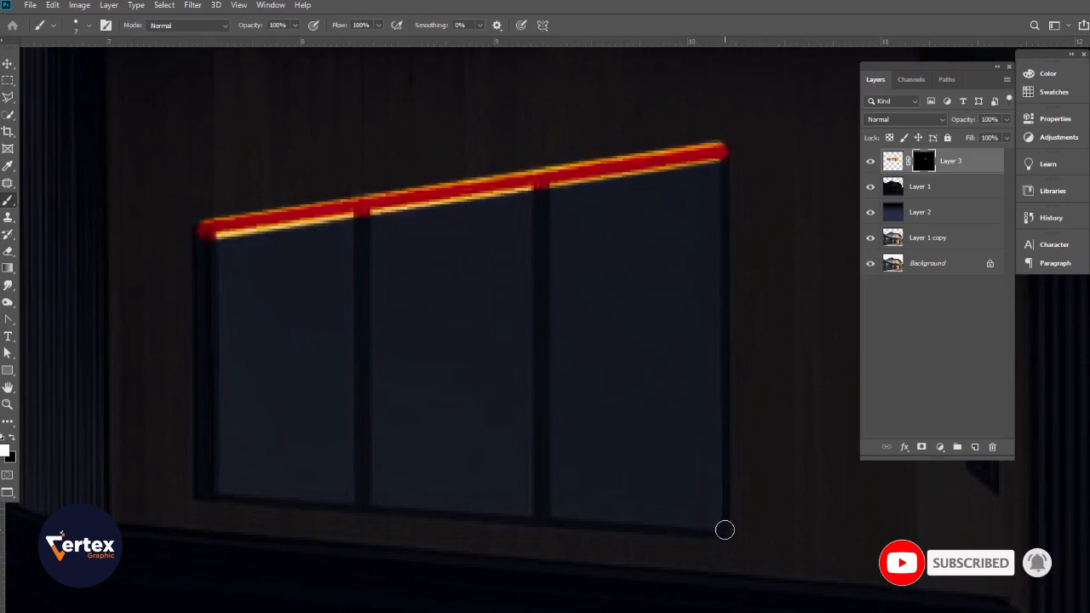
pyautogui.keyDown('shift'); pyautogui.click(724, 530); pyautogui.keyUp('shift')
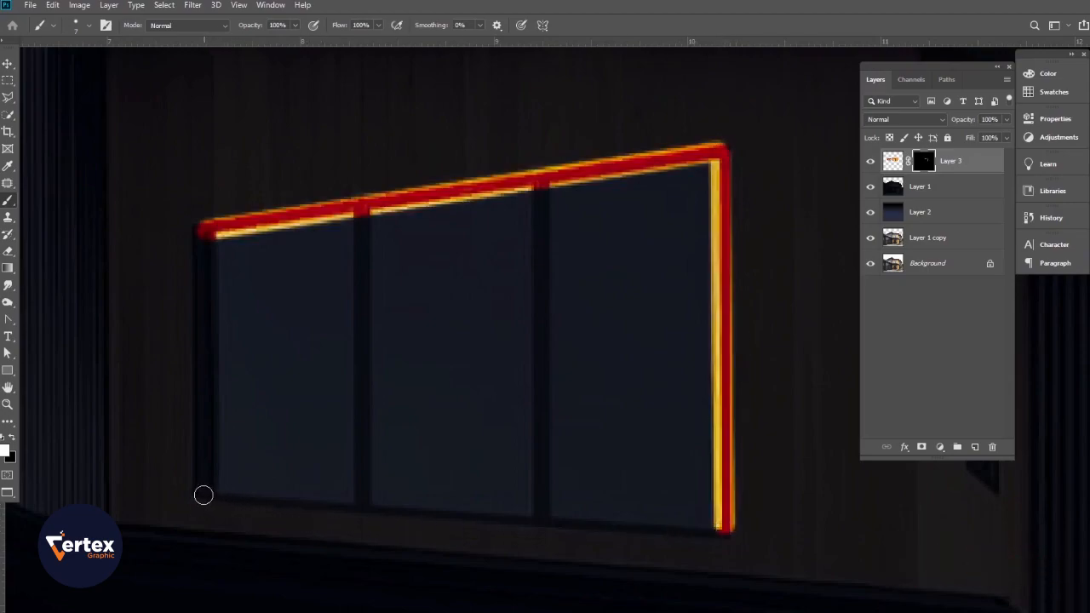
pyautogui.keyDown('shift'); pyautogui.click(205, 494); pyautogui.keyUp('shift')
pyautogui.keyDown('shift'); pyautogui.click(205, 235); pyautogui.keyUp('shift')
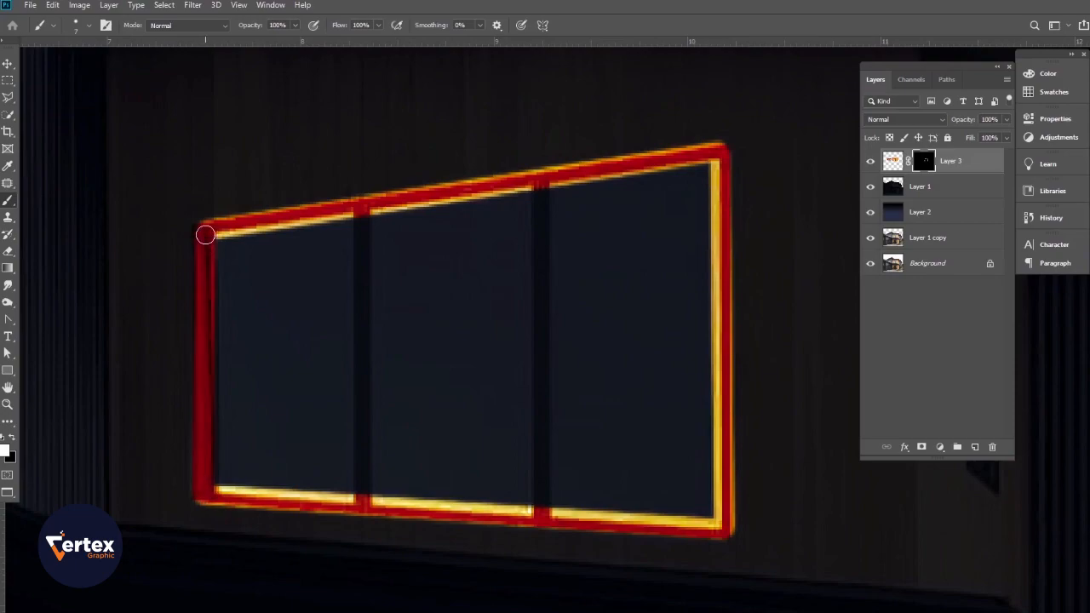
# Fill the interior of the large three-pane window with white on the mask, using a larger brush of size 25
pyautogui.press(']')
pyautogui.press(']')
pyautogui.press(']')
pyautogui.press(']')
pyautogui.press(']')
pyautogui.press(']')
pyautogui.moveTo(261, 268)
pyautogui.mouseDown()
pyautogui.moveTo(249, 293)
pyautogui.moveTo(243, 269)
pyautogui.moveTo(238, 462)
pyautogui.moveTo(249, 268)
pyautogui.moveTo(552, 216)
pyautogui.moveTo(335, 226)
pyautogui.moveTo(346, 242)
pyautogui.moveTo(676, 194)
pyautogui.moveTo(687, 179)
pyautogui.moveTo(682, 450)
pyautogui.moveTo(695, 485)
pyautogui.moveTo(683, 494)
pyautogui.moveTo(697, 494)
pyautogui.moveTo(700, 409)
pyautogui.moveTo(688, 482)
pyautogui.moveTo(643, 489)
pyautogui.moveTo(262, 466)
pyautogui.moveTo(293, 273)
pyautogui.moveTo(309, 425)
pyautogui.moveTo(376, 378)
pyautogui.moveTo(399, 311)
pyautogui.moveTo(363, 423)
pyautogui.moveTo(525, 439)
pyautogui.moveTo(416, 425)
pyautogui.moveTo(619, 432)
pyautogui.moveTo(644, 358)
pyautogui.moveTo(646, 442)
pyautogui.moveTo(646, 256)
pyautogui.moveTo(563, 277)
pyautogui.moveTo(460, 247)
pyautogui.moveTo(393, 274)
pyautogui.moveTo(449, 313)
pyautogui.moveTo(454, 294)
pyautogui.moveTo(565, 371)
pyautogui.moveTo(427, 361)
pyautogui.moveTo(394, 382)
pyautogui.moveTo(418, 414)
pyautogui.moveTo(358, 324)
pyautogui.mouseUp()
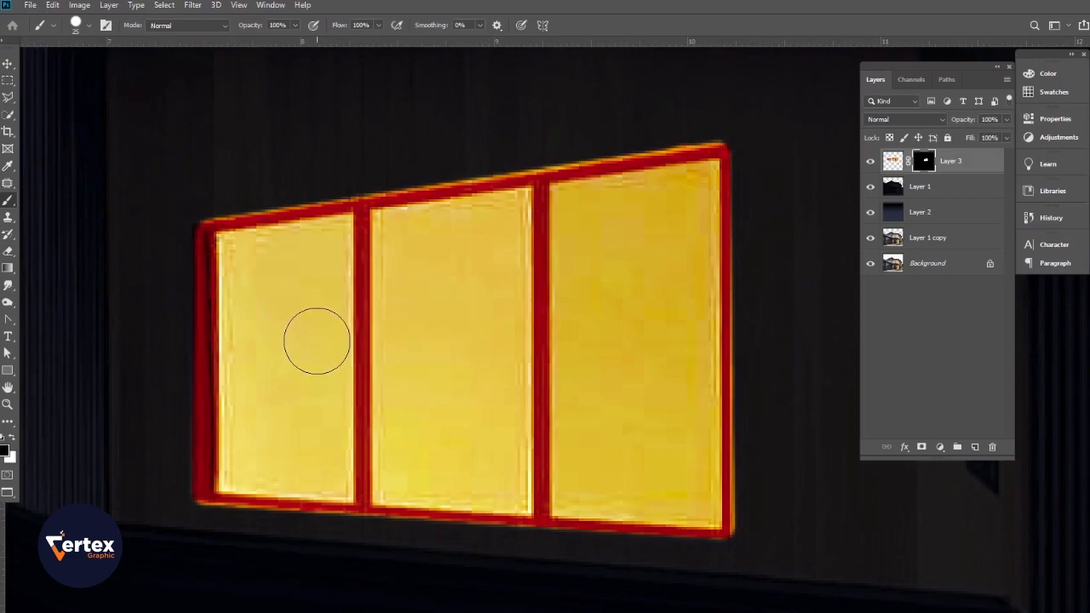
# Mask out the large window's two vertical mullions with straight black lines, using a small size 7 brush
pyautogui.press('[')
pyautogui.press('[')
pyautogui.press('[')
pyautogui.press('[')
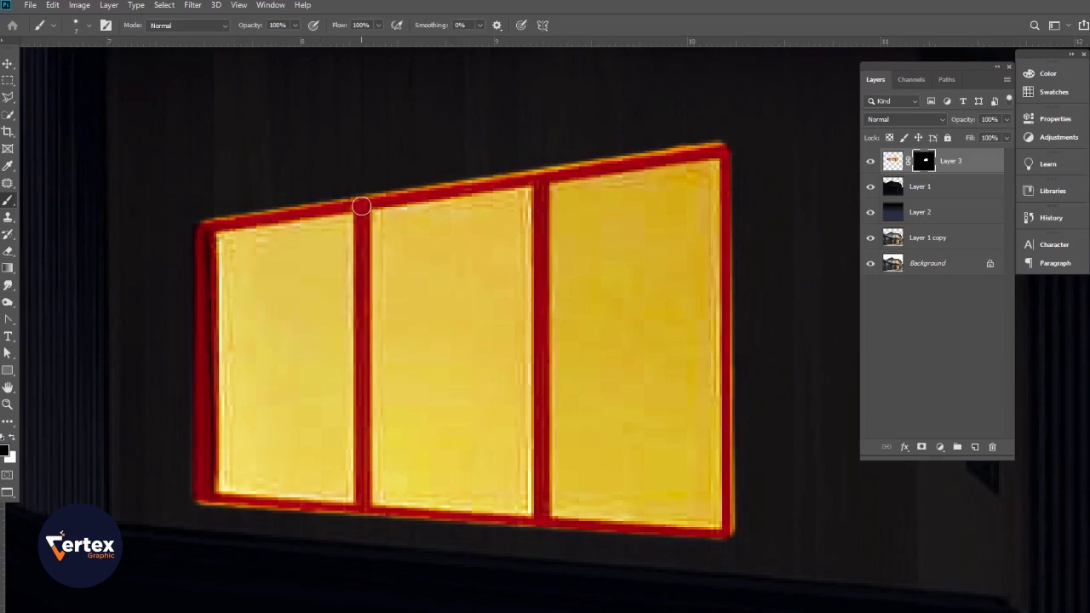
pyautogui.click(361, 201)
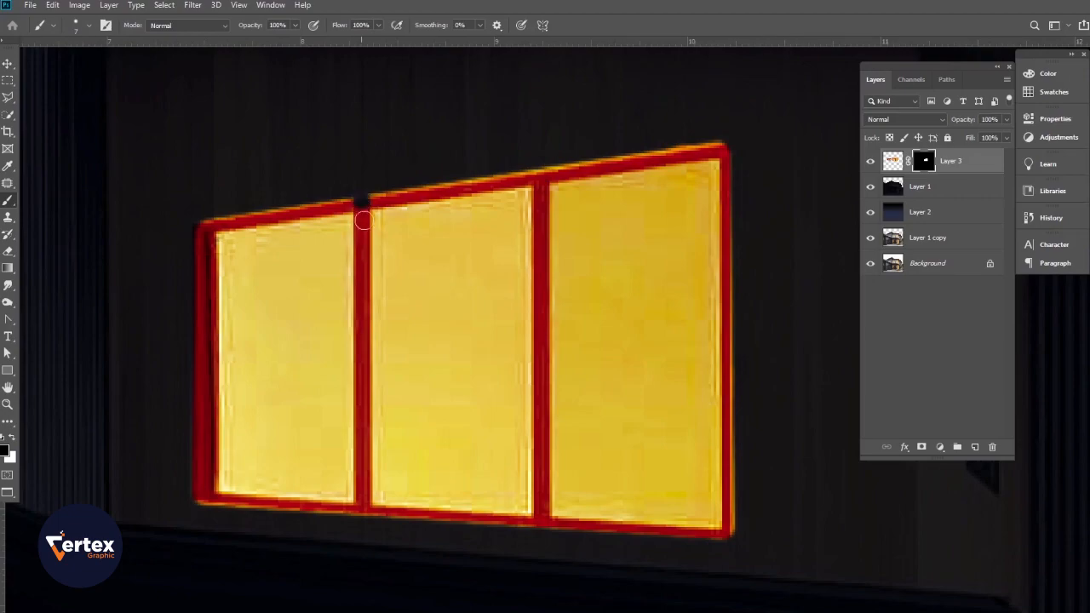
pyautogui.keyDown('shift'); pyautogui.click(361, 508); pyautogui.keyUp('shift')
pyautogui.click(542, 171)
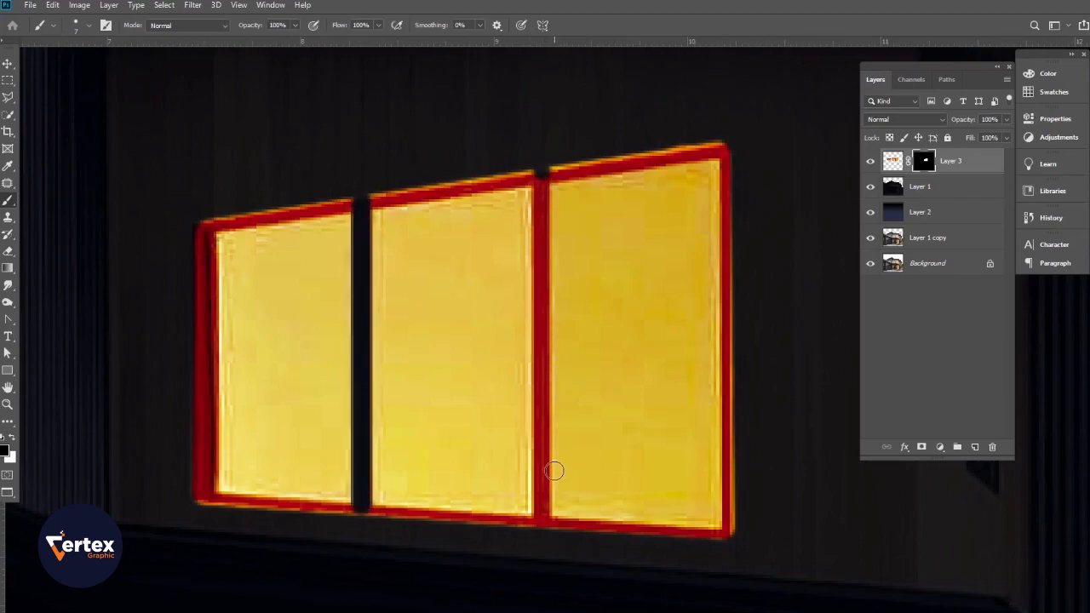
pyautogui.keyDown('shift'); pyautogui.click(543, 513); pyautogui.keyUp('shift')
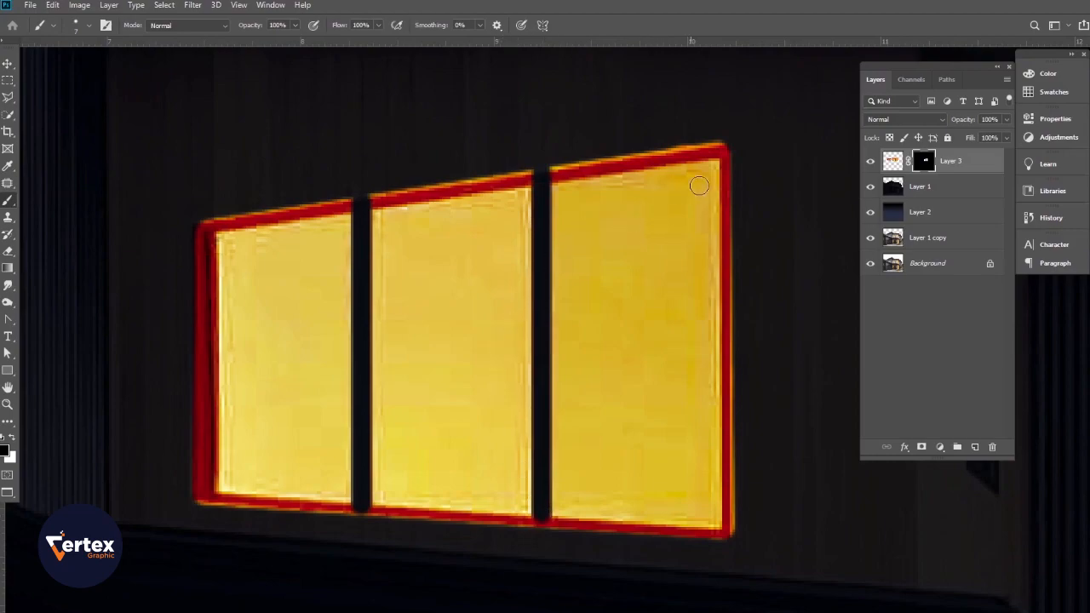
# Mask out the large window's outer frame with straight black lines along all four sides, leaving only the glowing panes
pyautogui.click(714, 150)
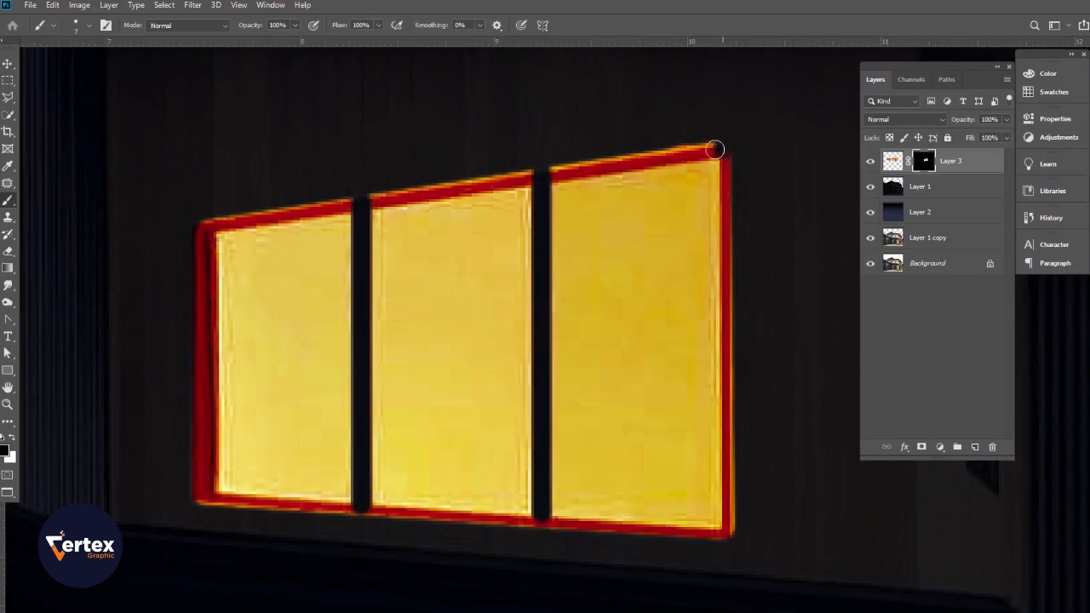
pyautogui.keyDown('shift'); pyautogui.click(208, 224); pyautogui.keyUp('shift')
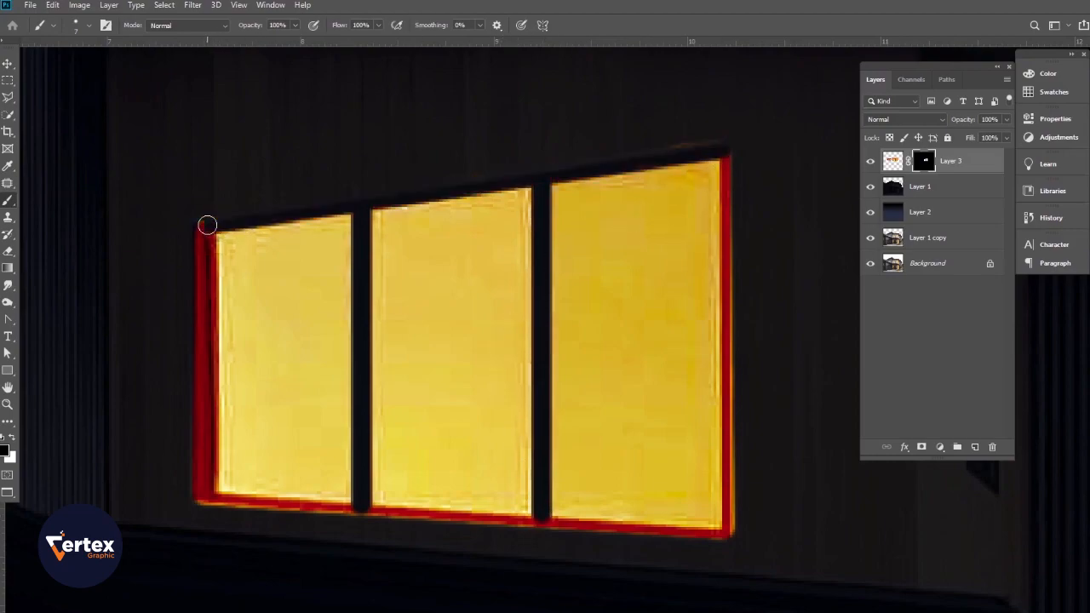
pyautogui.keyDown('shift'); pyautogui.click(203, 490); pyautogui.keyUp('shift')
pyautogui.keyDown('shift'); pyautogui.click(725, 531); pyautogui.keyUp('shift')
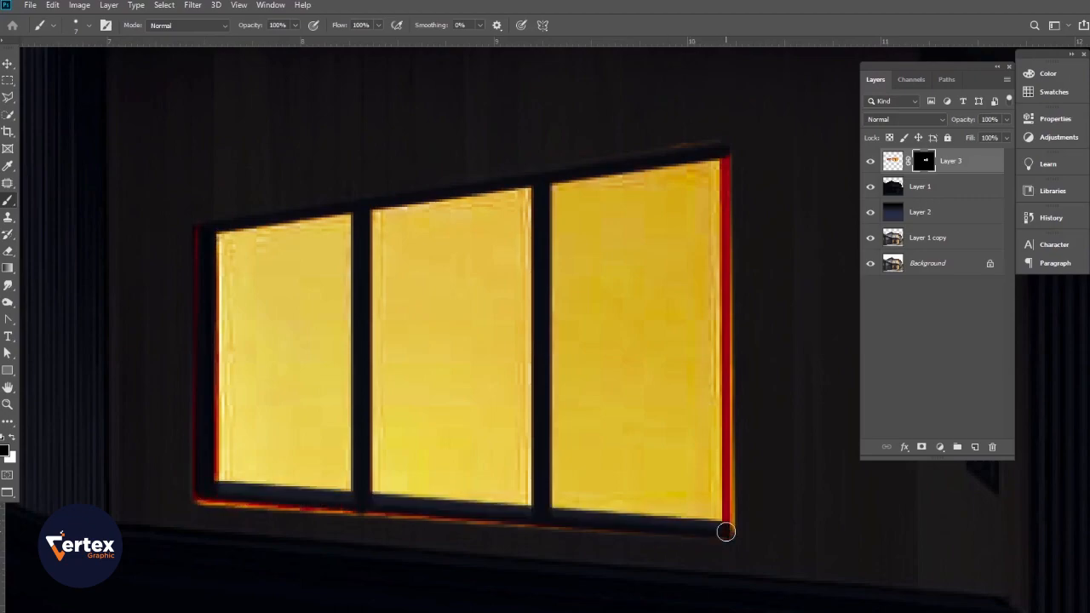
pyautogui.keyDown('shift'); pyautogui.click(727, 175); pyautogui.keyUp('shift')
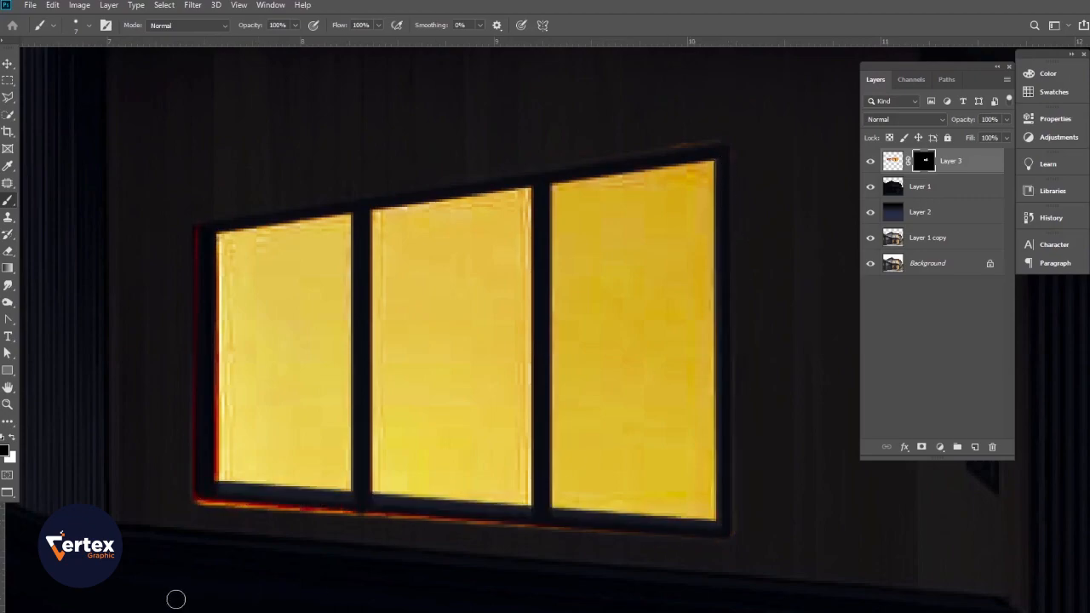
pyautogui.click(8, 64)
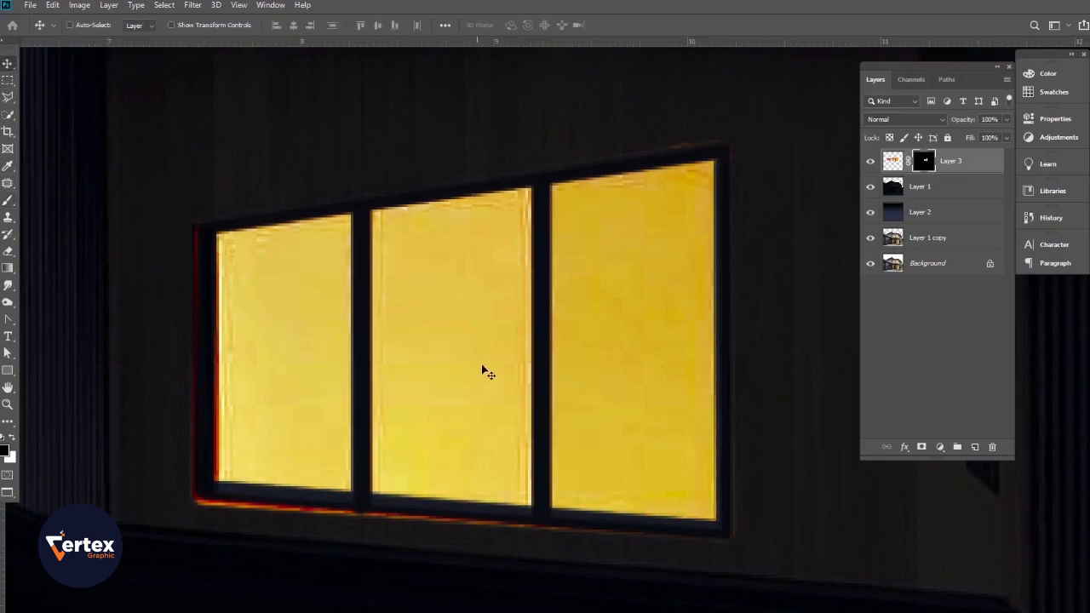
pyautogui.scroll(-5, 482, 366)
pyautogui.scroll(2, 375, 362)
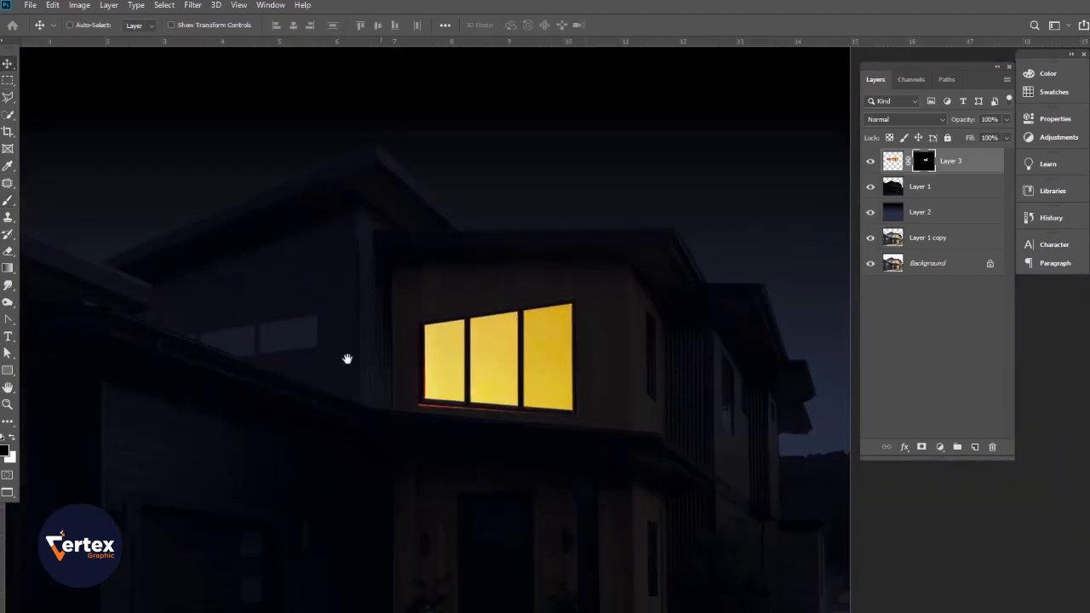
pyautogui.scroll(3, 281, 328)
pyautogui.scroll(1, 308, 341)
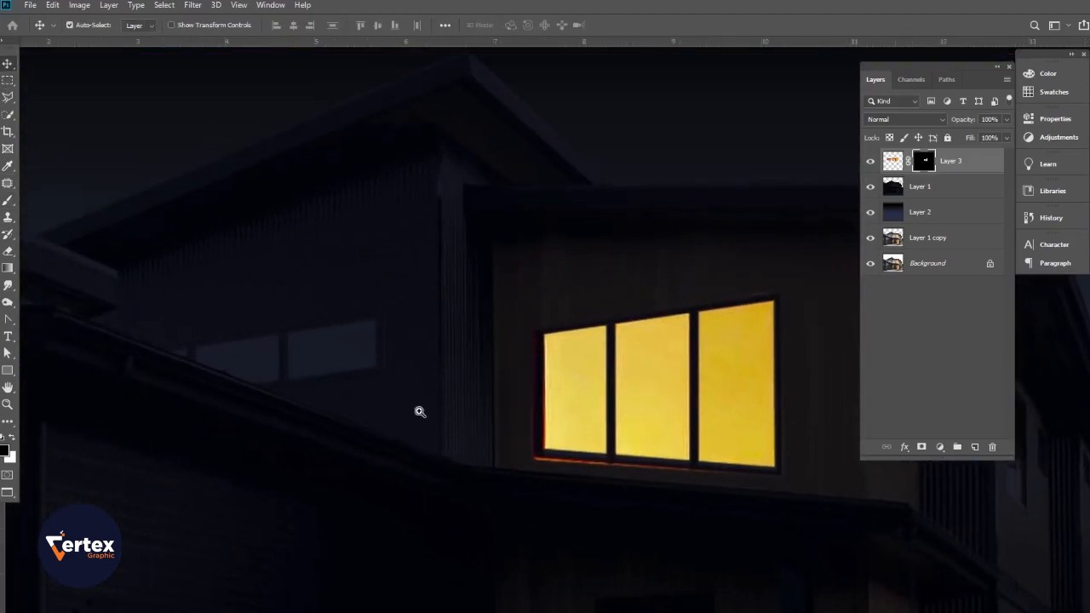
# Reveal the small upper window beside the corrugated wall by painting it white on Layer 3's mask, enlarging the brush to size 20
pyautogui.scroll(3, 324, 361)
pyautogui.scroll(1, 364, 372)
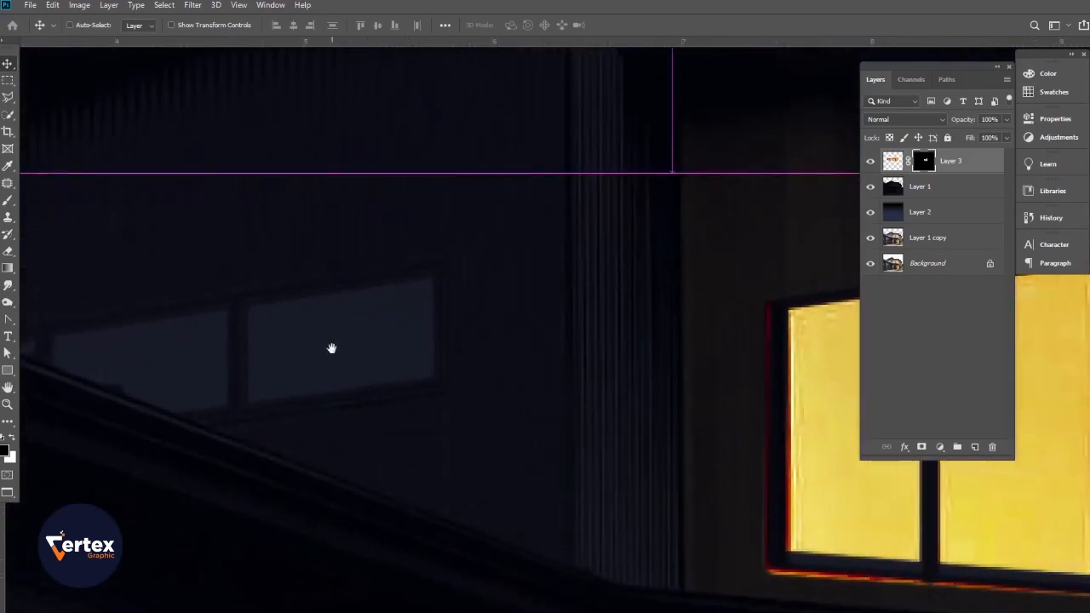
pyautogui.scroll(3, 333, 348)
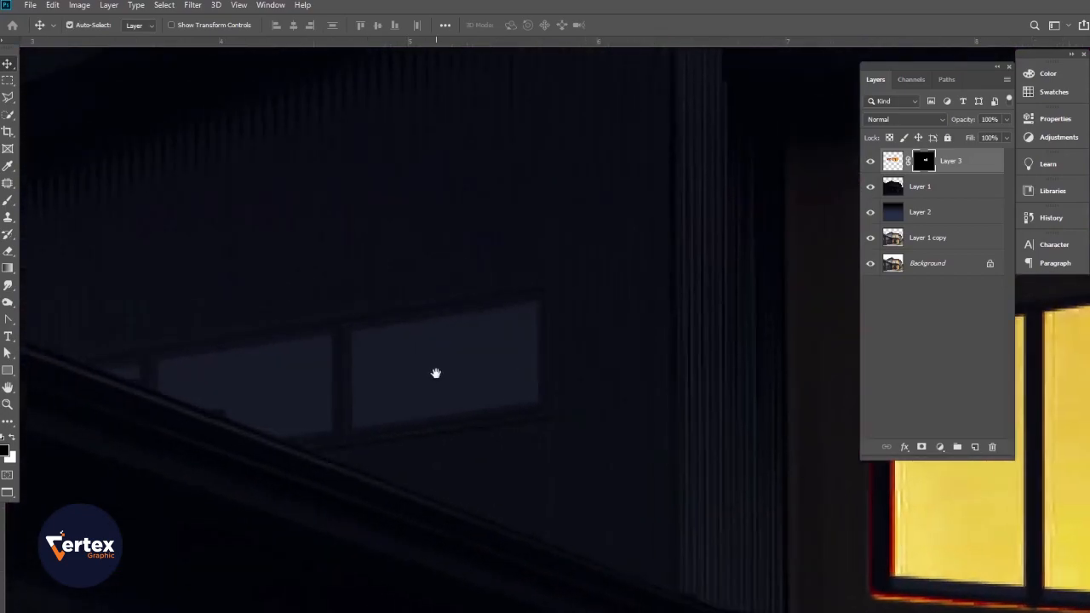
pyautogui.click(9, 201)
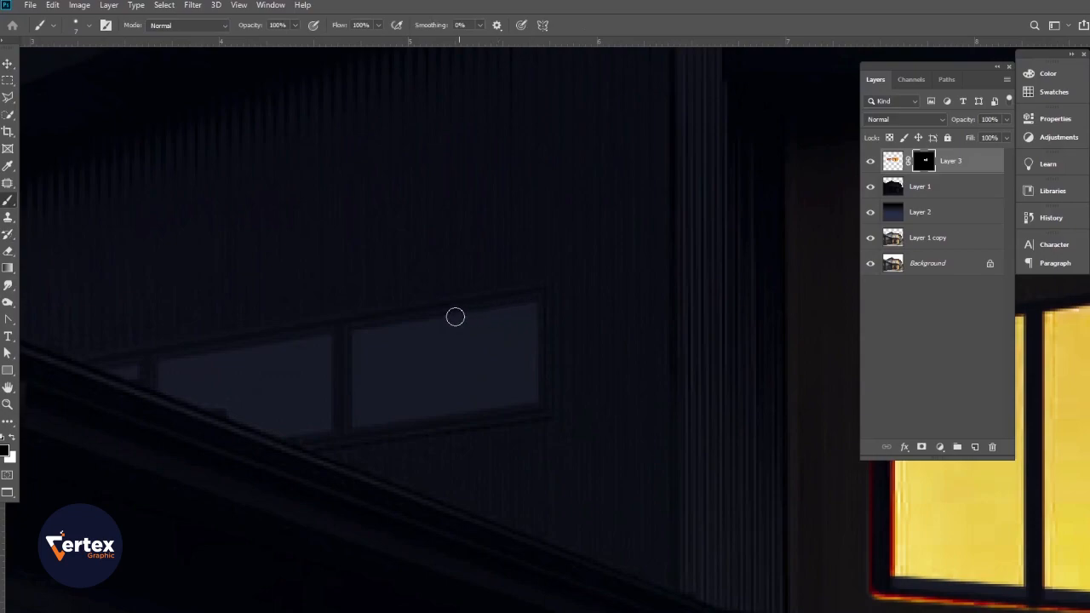
pyautogui.press('x')
pyautogui.moveTo(535, 304)
pyautogui.mouseDown()
pyautogui.moveTo(114, 365)
pyautogui.moveTo(259, 418)
pyautogui.moveTo(341, 422)
pyautogui.moveTo(528, 398)
pyautogui.moveTo(533, 319)
pyautogui.moveTo(485, 337)
pyautogui.moveTo(511, 360)
pyautogui.moveTo(504, 390)
pyautogui.moveTo(513, 367)
pyautogui.moveTo(369, 353)
pyautogui.moveTo(190, 375)
pyautogui.moveTo(265, 389)
pyautogui.moveTo(414, 391)
pyautogui.moveTo(499, 378)
pyautogui.moveTo(445, 372)
pyautogui.mouseUp()
pyautogui.press(']')
pyautogui.press(']')
pyautogui.press(']')
pyautogui.press(']')
pyautogui.press(']')
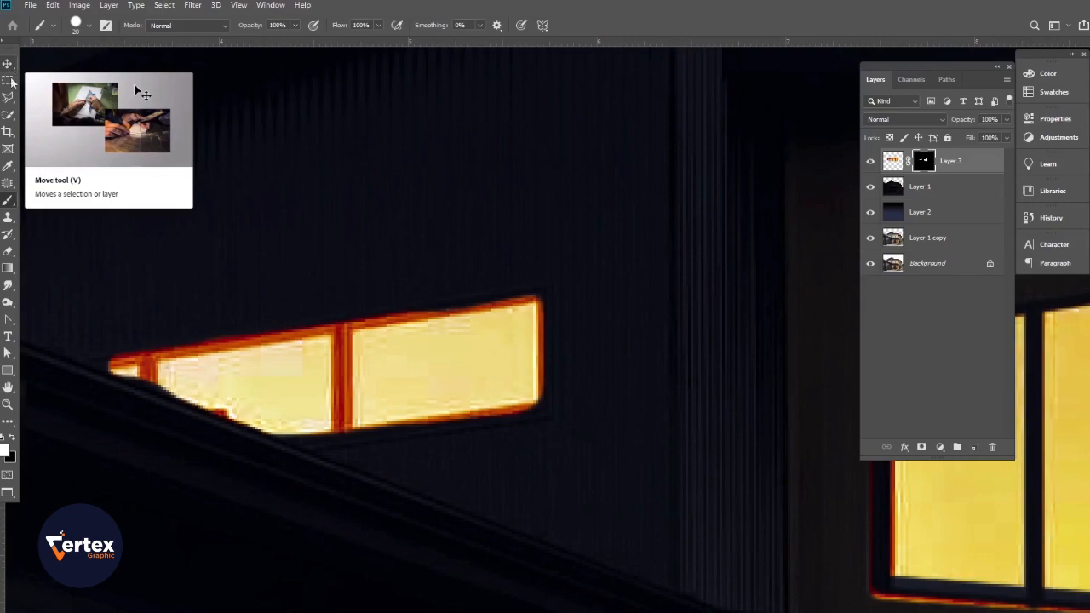
# Mask out the small window's outer frame and sloping roof edge with straight black lines, using a size 7 brush
pyautogui.press('[')
pyautogui.press('[')
pyautogui.moveTo(120, 364); pyautogui.dragTo(115, 362)
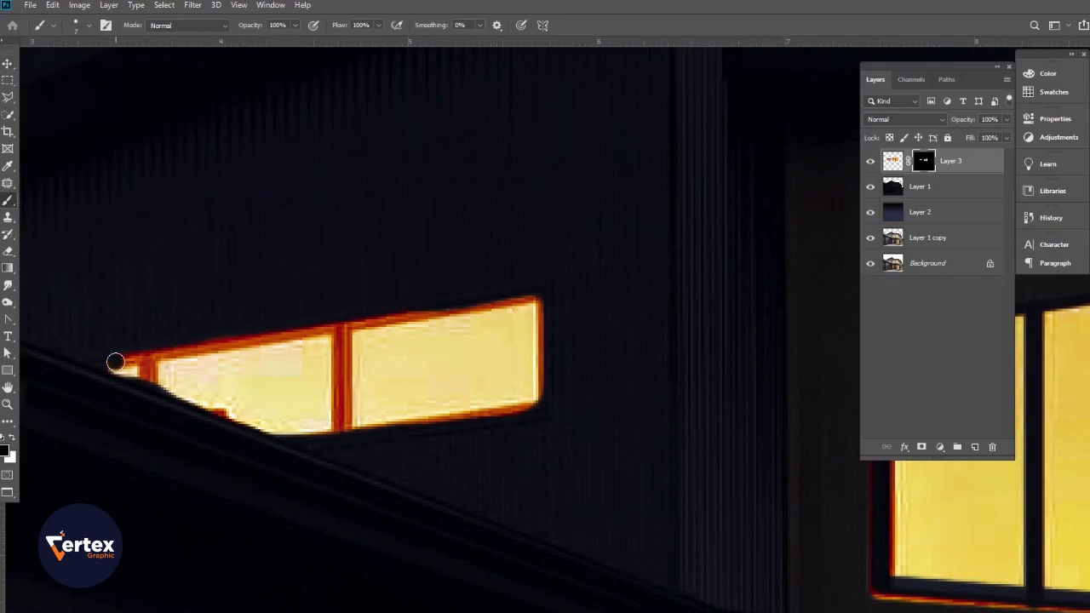
pyautogui.keyDown('shift'); pyautogui.click(536, 294); pyautogui.keyUp('shift')
pyautogui.keyDown('shift'); pyautogui.click(546, 398); pyautogui.keyUp('shift')
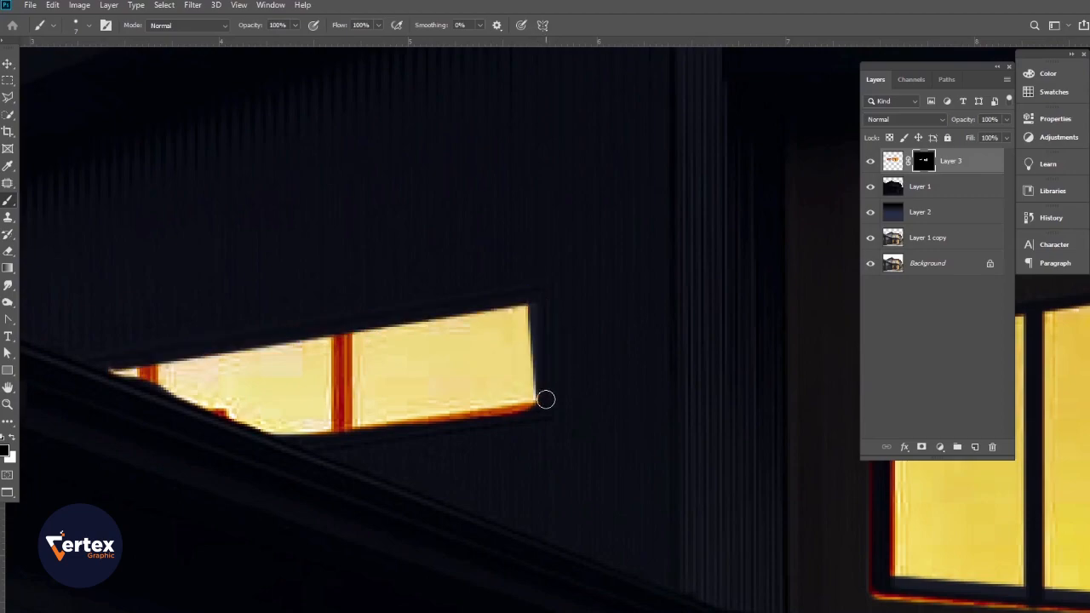
pyautogui.keyDown('shift'); pyautogui.click(279, 441); pyautogui.keyUp('shift')
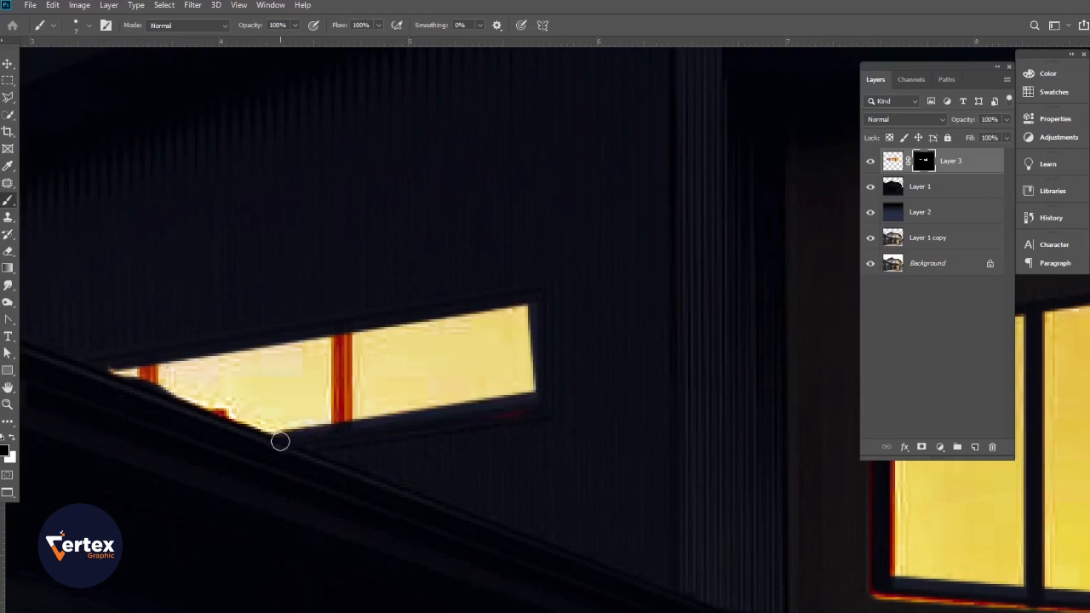
pyautogui.keyDown('shift'); pyautogui.click(109, 374); pyautogui.keyUp('shift')
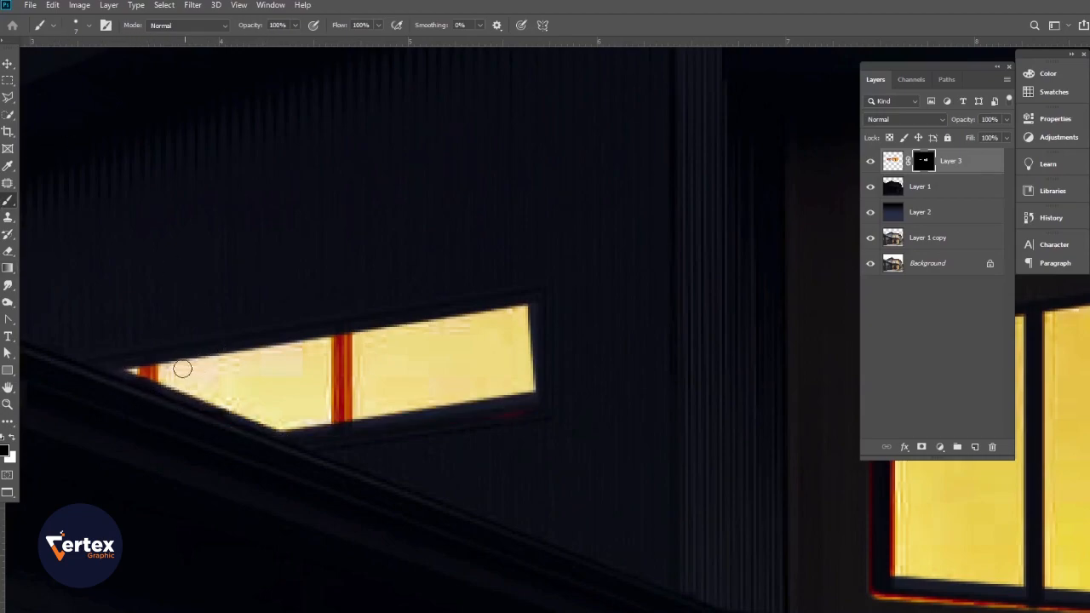
# Undo the last stray stroke and mask out the small window's two vertical mullions with black
pyautogui.hotkey('ctrl', 'z')
pyautogui.click(147, 373)
pyautogui.keyDown('shift'); pyautogui.click(340, 424); pyautogui.keyUp('shift')
pyautogui.press('v')
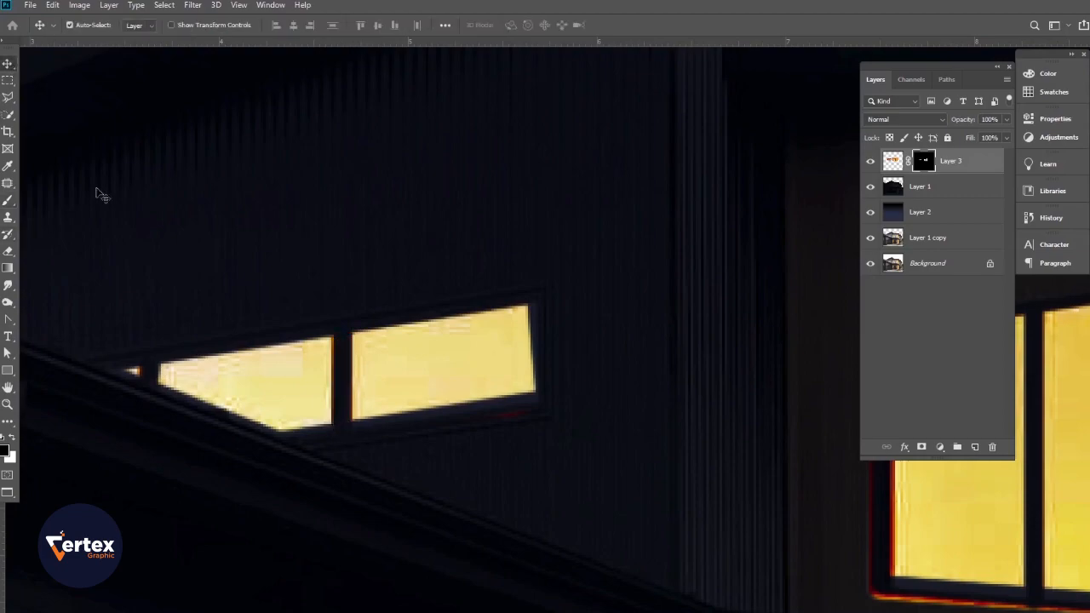
# Paint a faint white glow around the large window on the mask with a soft round brush at 0% hardness, size 114 and 5% flow
pyautogui.scroll(-5, 503, 387)
pyautogui.scroll(4, 509, 387)
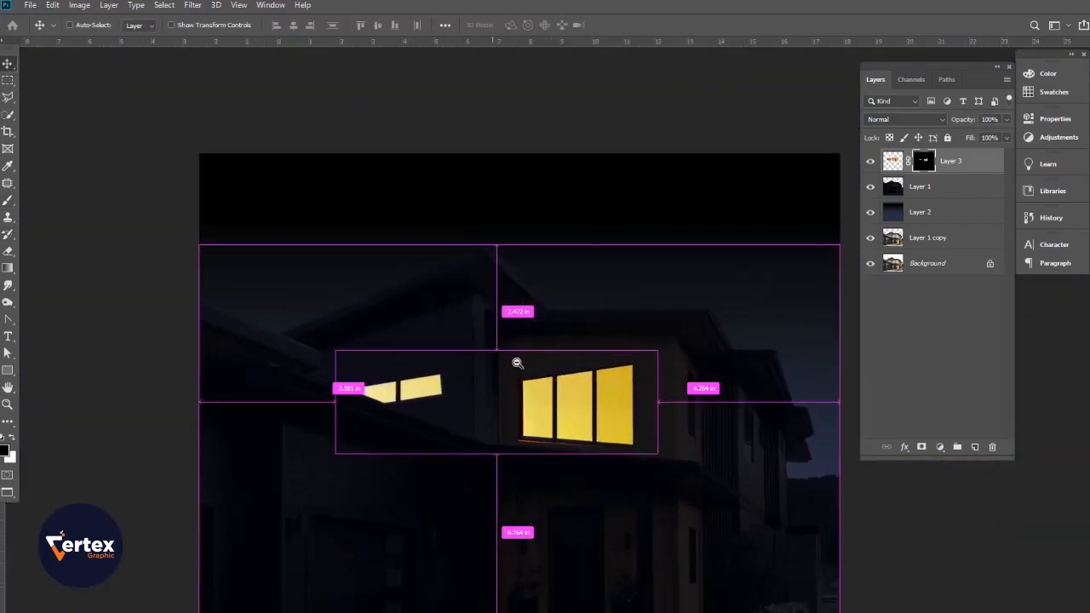
pyautogui.scroll(3, 504, 372)
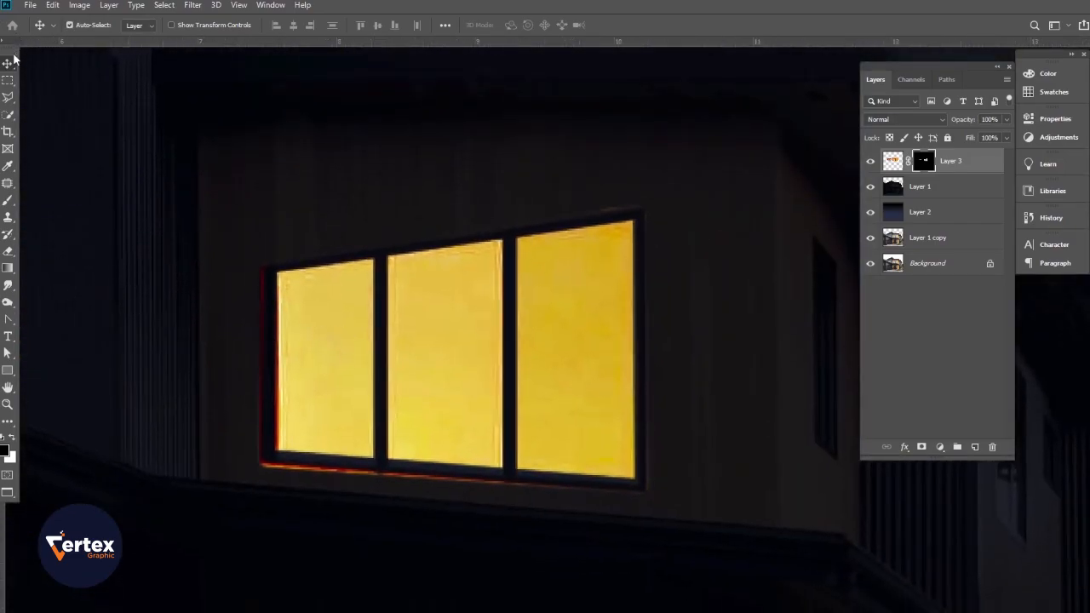
pyautogui.click(7, 200)
pyautogui.moveTo(339, 25); pyautogui.dragTo(277, 28)
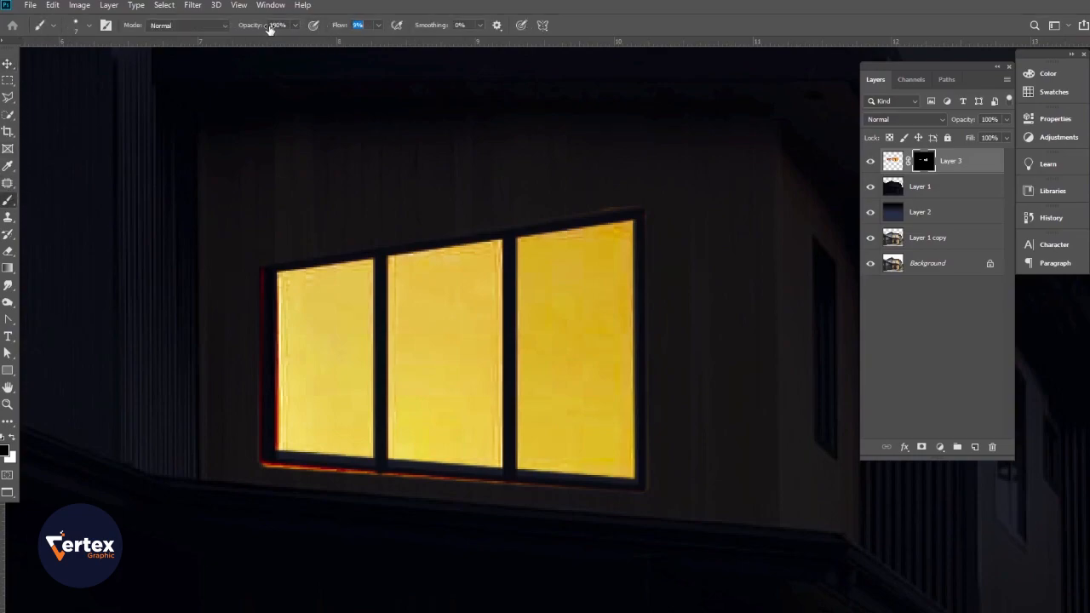
pyautogui.rightClick(400, 155)
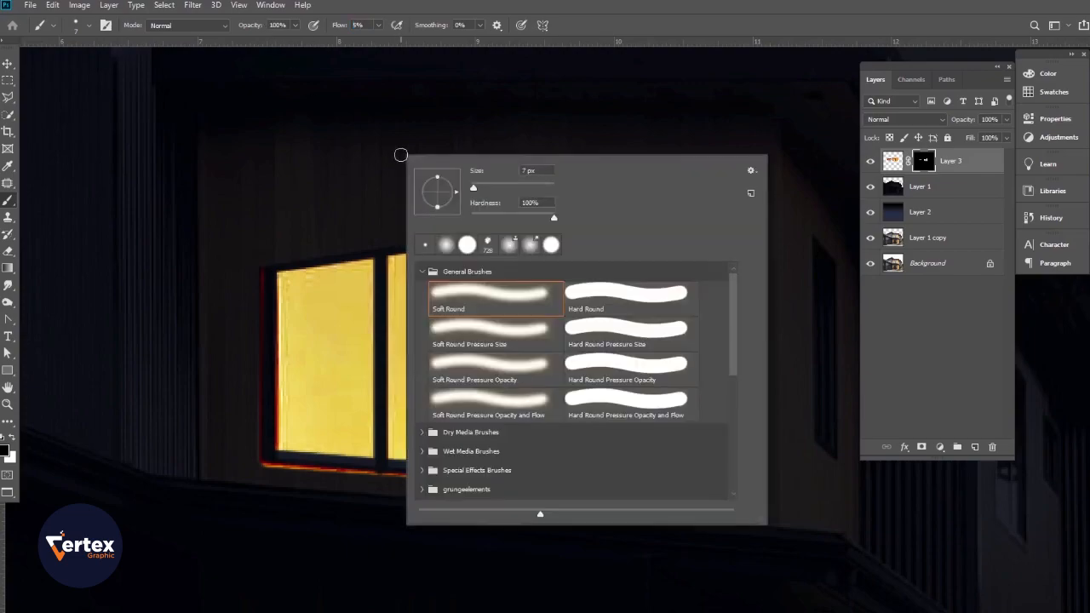
pyautogui.moveTo(553, 218); pyautogui.dragTo(435, 213)
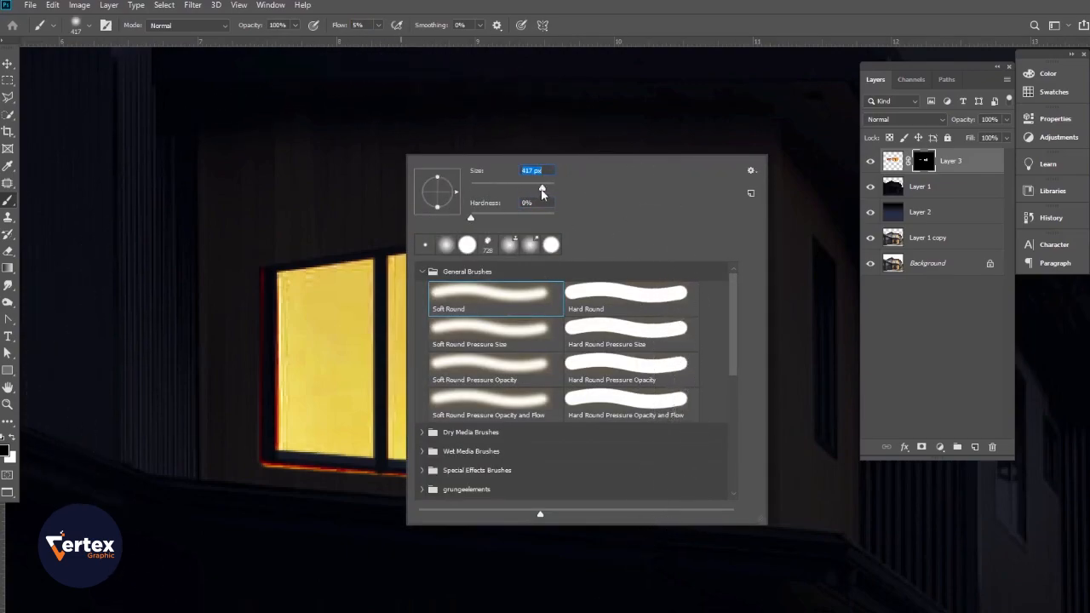
pyautogui.moveTo(526, 189); pyautogui.dragTo(516, 189)
pyautogui.click(266, 341)
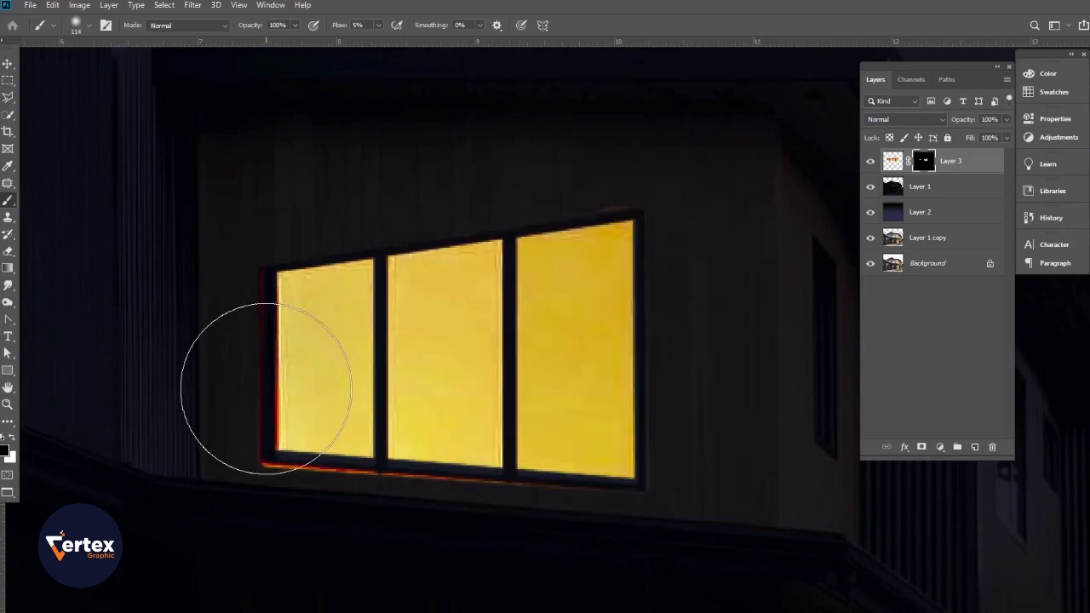
pyautogui.press('x')
pyautogui.moveTo(265, 397); pyautogui.dragTo(262, 354)
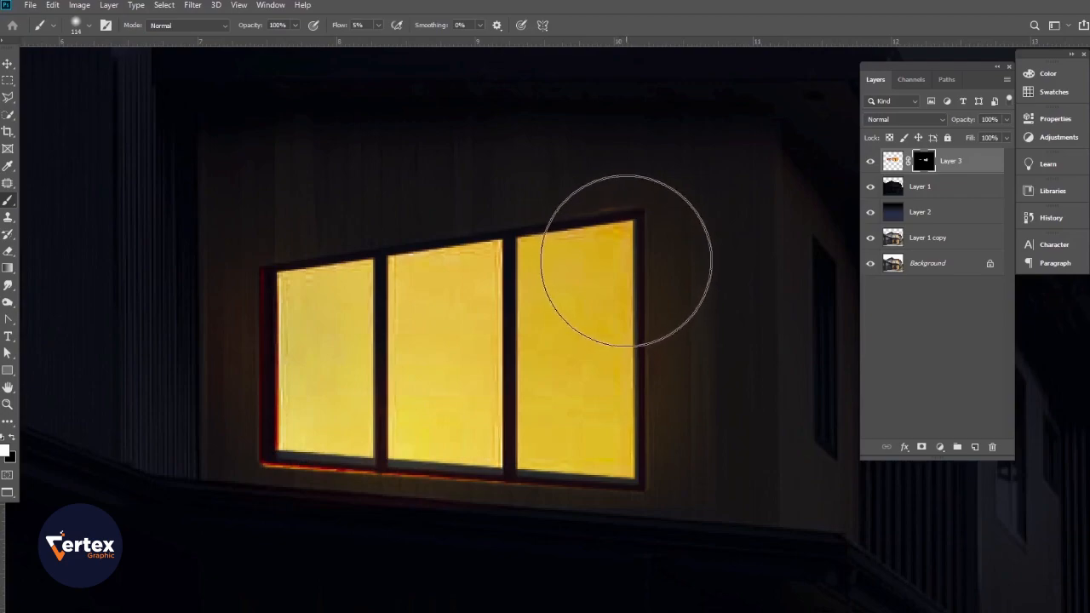
# Trim the glow spilling onto the wall corner and roof edge beyond the large window with black at 21% flow
pyautogui.scroll(-3, 700, 385)
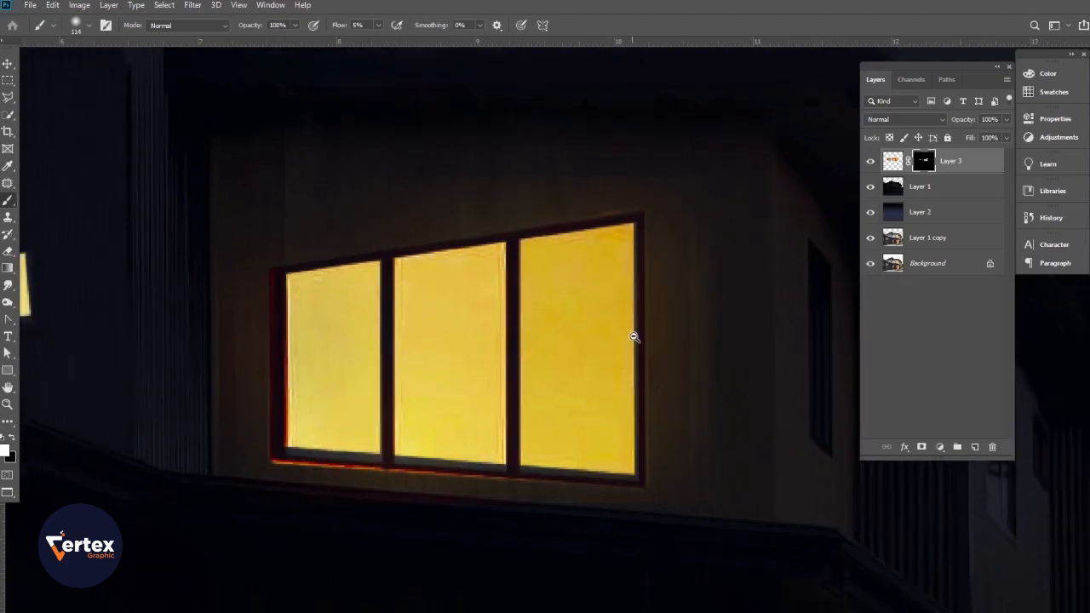
pyautogui.scroll(2, 580, 362)
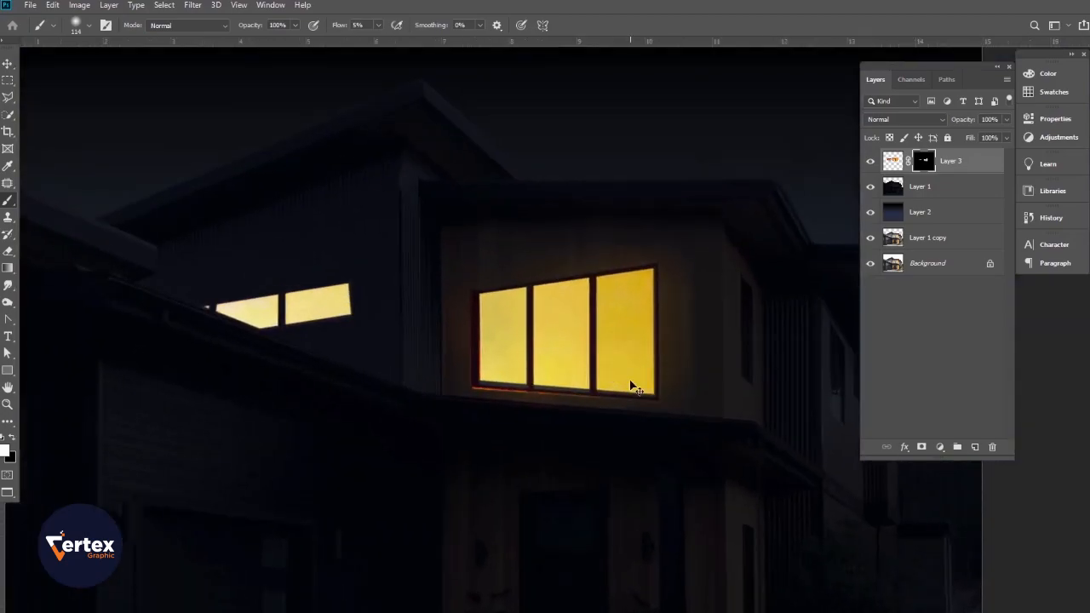
pyautogui.scroll(2, 707, 371)
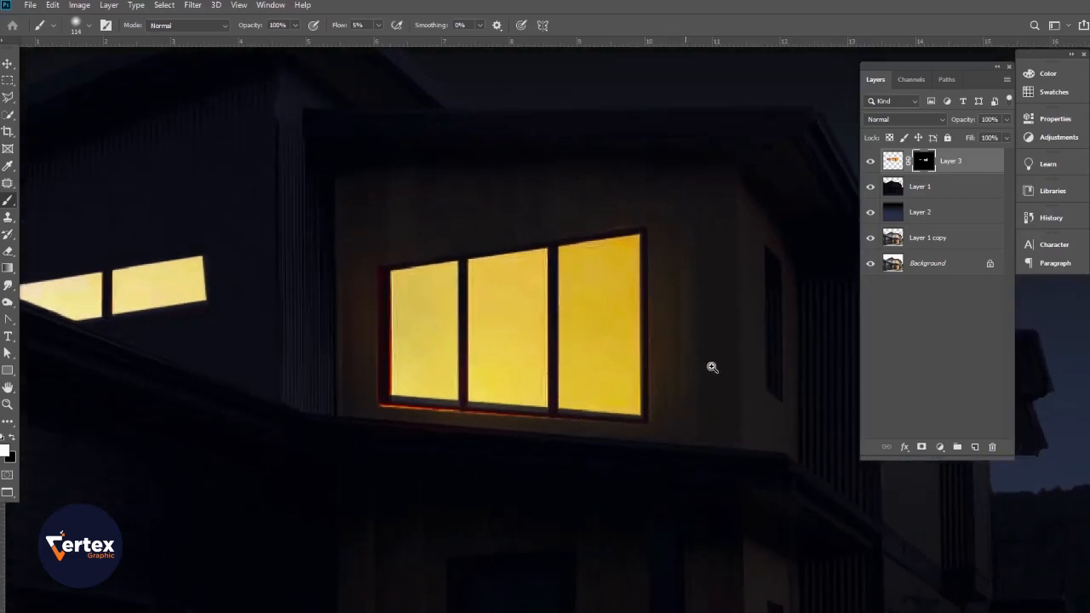
pyautogui.press('x')
pyautogui.moveTo(764, 307)
pyautogui.mouseDown()
pyautogui.moveTo(763, 398)
pyautogui.moveTo(747, 295)
pyautogui.moveTo(748, 449)
pyautogui.moveTo(738, 313)
pyautogui.moveTo(758, 311)
pyautogui.moveTo(737, 337)
pyautogui.moveTo(748, 401)
pyautogui.moveTo(742, 347)
pyautogui.moveTo(736, 388)
pyautogui.moveTo(731, 360)
pyautogui.moveTo(740, 417)
pyautogui.moveTo(750, 407)
pyautogui.moveTo(737, 324)
pyautogui.mouseUp()
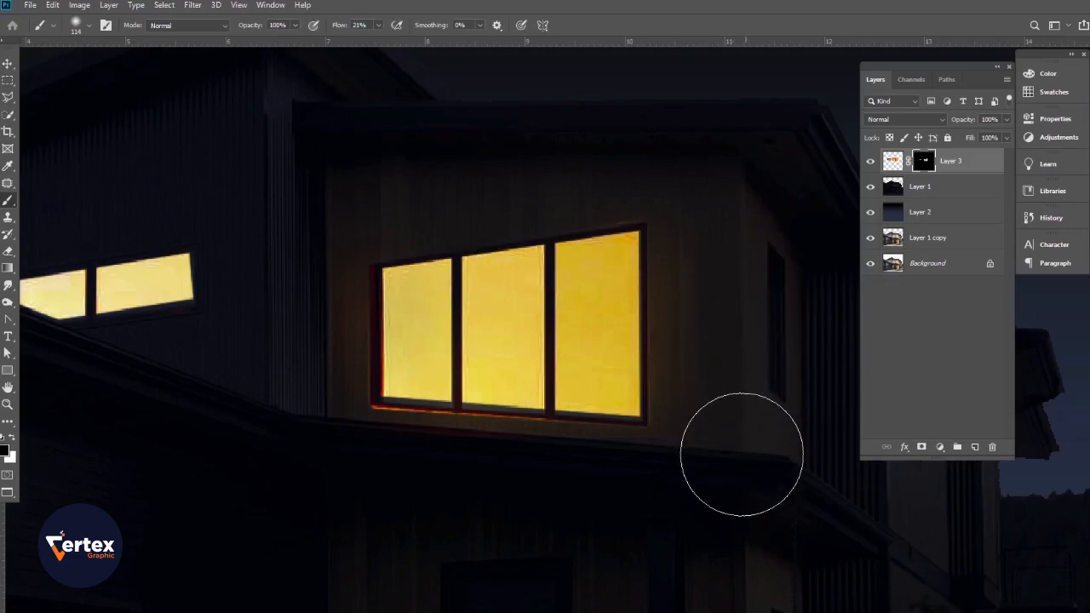
# Paint a very faint white glow around the small window on the mask with a soft size 60 brush at 1% flow
pyautogui.moveTo(268, 384); pyautogui.dragTo(459, 395)
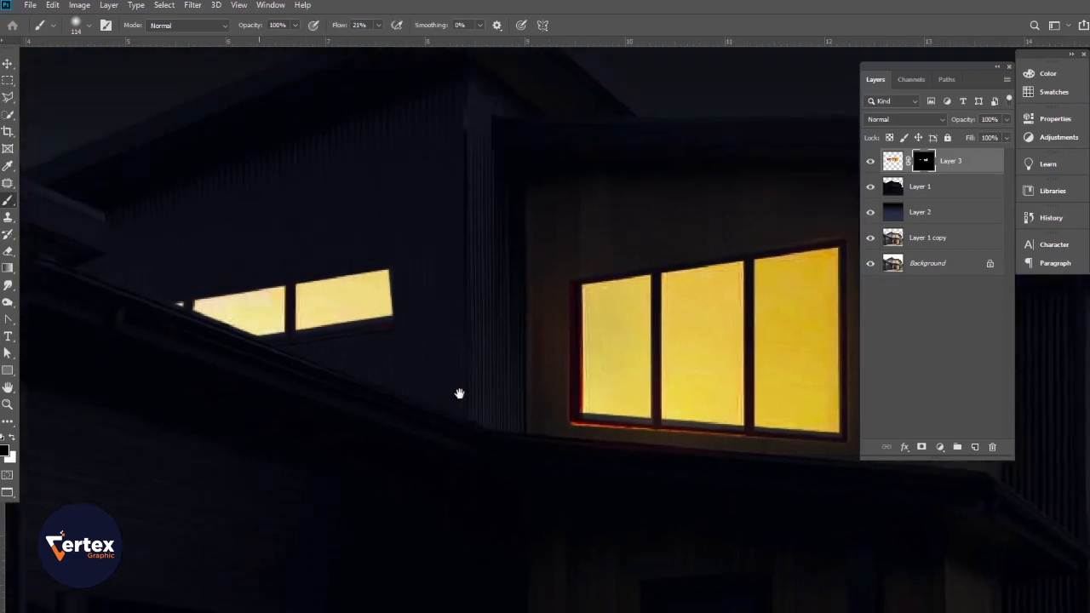
pyautogui.moveTo(327, 403); pyautogui.dragTo(384, 426)
pyautogui.moveTo(371, 385); pyautogui.dragTo(387, 427)
pyautogui.moveTo(430, 349); pyautogui.dragTo(444, 359)
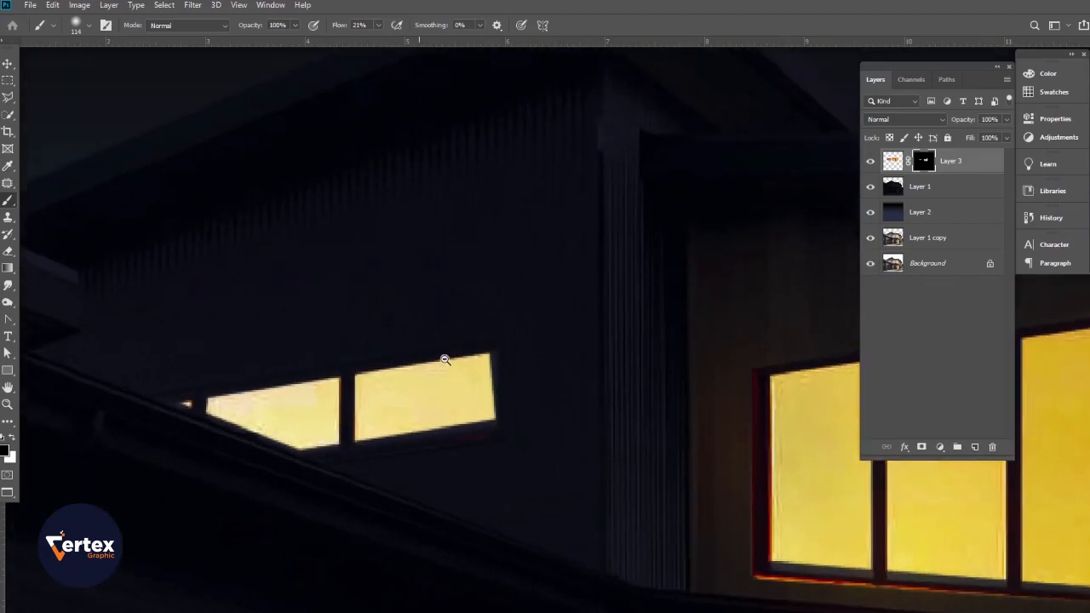
pyautogui.press('[')
pyautogui.press('[')
pyautogui.press('[')
pyautogui.press('[')
pyautogui.press('[')
pyautogui.press('x')
pyautogui.moveTo(445, 389)
pyautogui.mouseDown()
pyautogui.moveTo(469, 377)
pyautogui.moveTo(414, 382)
pyautogui.moveTo(407, 398)
pyautogui.mouseUp()
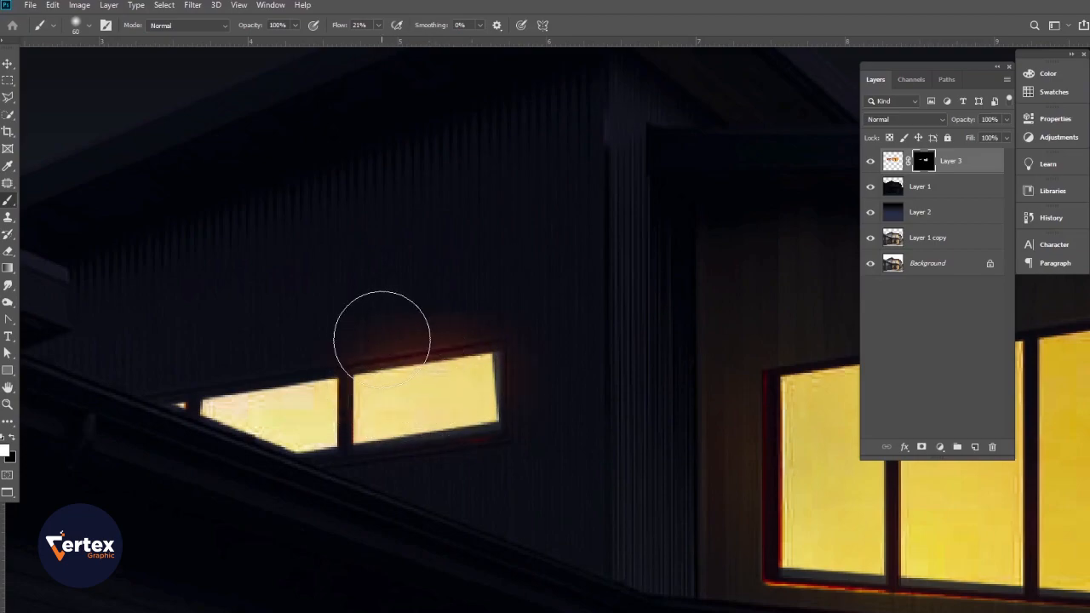
pyautogui.hotkey('ctrl', 'z')
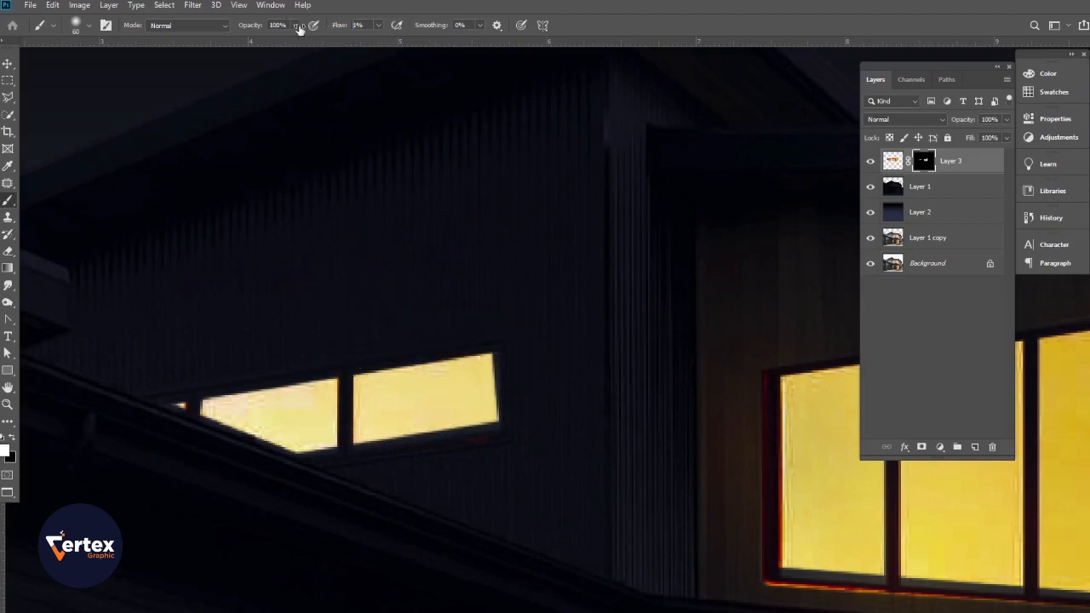
pyautogui.moveTo(454, 344)
pyautogui.mouseDown()
pyautogui.moveTo(426, 382)
pyautogui.moveTo(473, 376)
pyautogui.moveTo(318, 378)
pyautogui.moveTo(327, 396)
pyautogui.moveTo(284, 401)
pyautogui.moveTo(177, 397)
pyautogui.moveTo(219, 395)
pyautogui.moveTo(271, 431)
pyautogui.moveTo(401, 437)
pyautogui.moveTo(477, 422)
pyautogui.moveTo(442, 420)
pyautogui.moveTo(460, 370)
pyautogui.moveTo(485, 352)
pyautogui.moveTo(234, 378)
pyautogui.moveTo(363, 401)
pyautogui.moveTo(509, 330)
pyautogui.mouseUp()
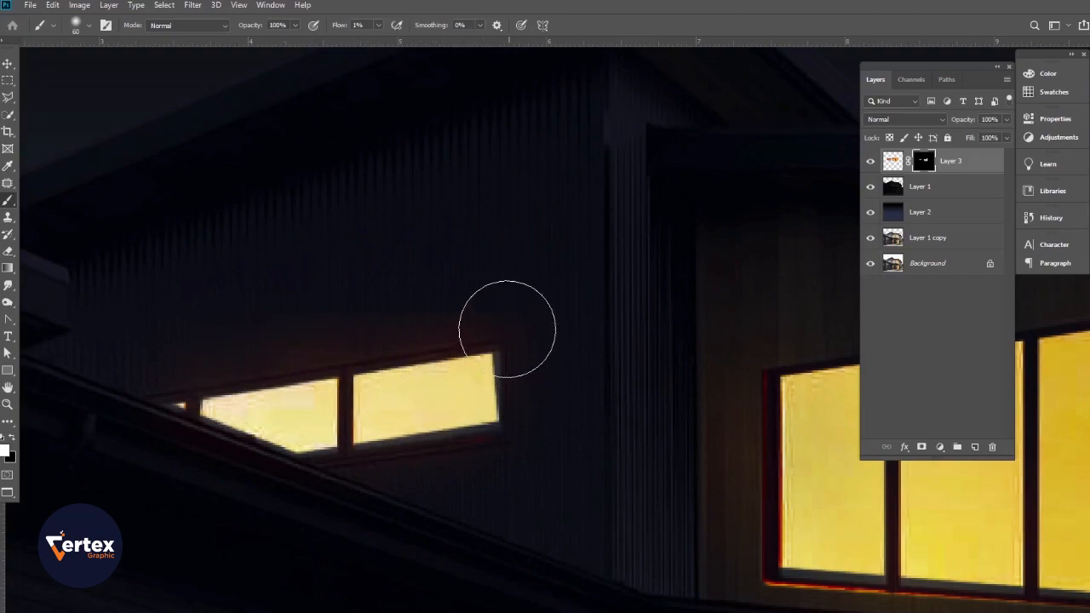
# Set the brush flow to 34% and trim the excess glow above the small window with black
pyautogui.write('34')
pyautogui.press('Return')
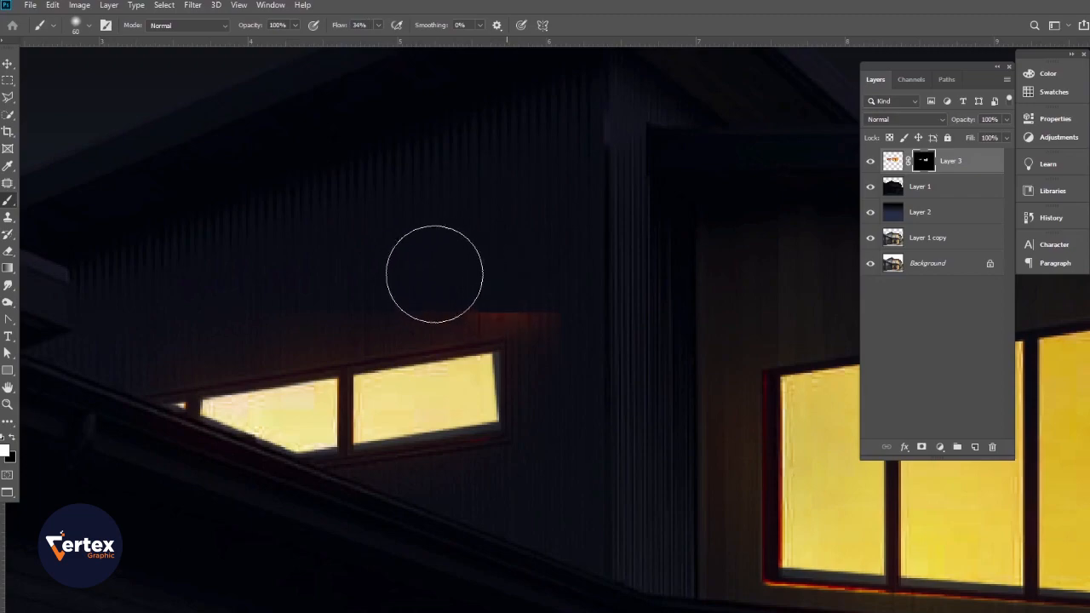
pyautogui.press('x')
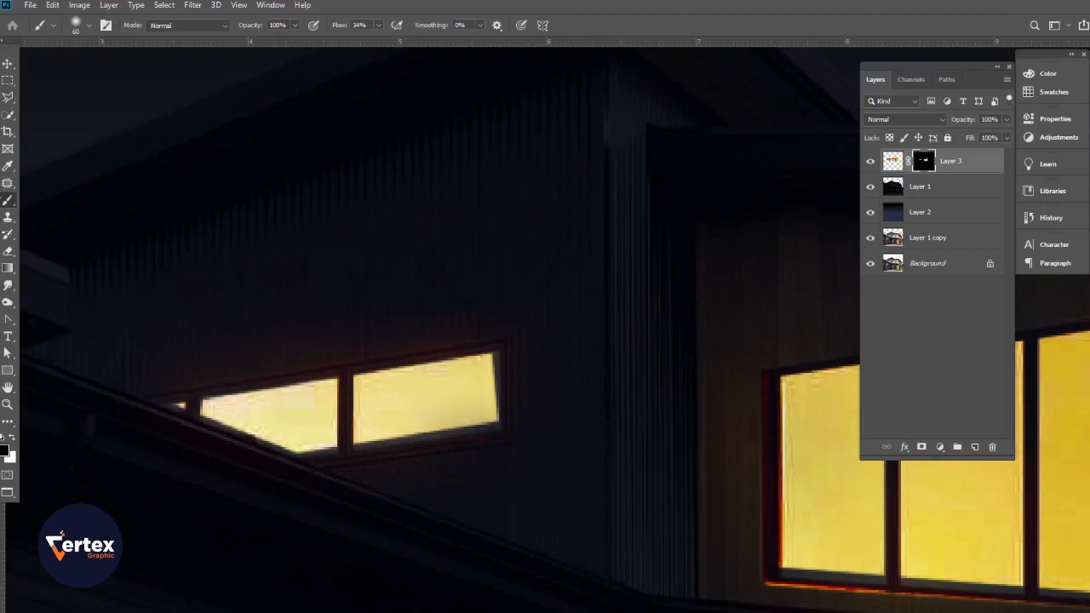
# Examine the glow of both windows up close and against the whole night scene
pyautogui.click(7, 64)
pyautogui.moveTo(622, 337); pyautogui.dragTo(545, 337)
pyautogui.moveTo(673, 353); pyautogui.dragTo(429, 305)
pyautogui.moveTo(496, 316); pyautogui.dragTo(514, 323)
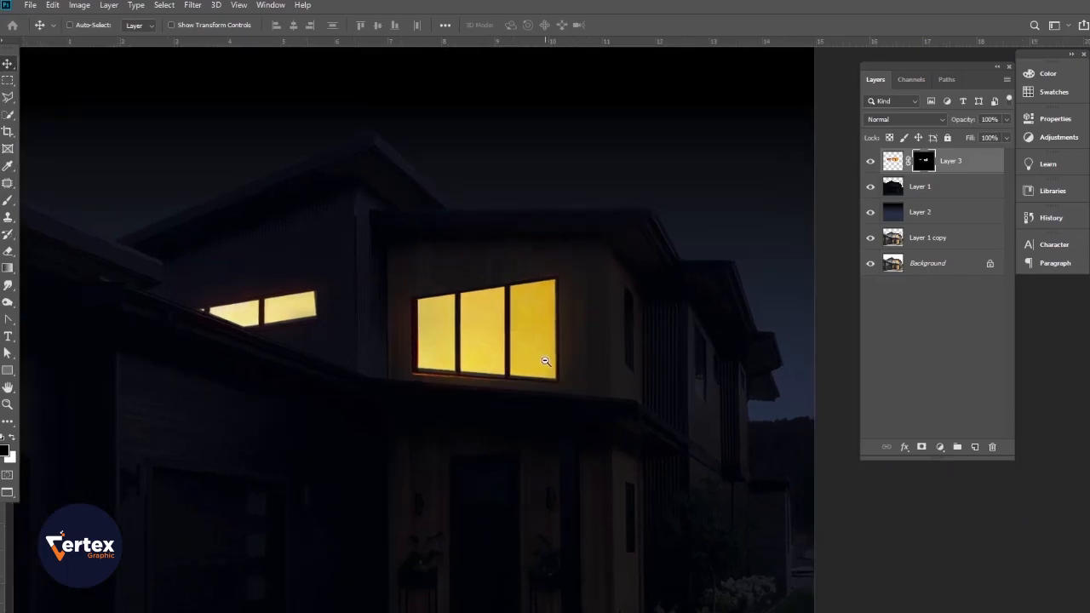
pyautogui.moveTo(546, 361); pyautogui.dragTo(528, 361)
pyautogui.moveTo(476, 428); pyautogui.dragTo(489, 316)
pyautogui.moveTo(529, 277); pyautogui.dragTo(592, 323)
pyautogui.keyDown('ctrl'); pyautogui.keyDown('alt'); pyautogui.click(586, 318); pyautogui.keyUp('alt'); pyautogui.keyUp('ctrl')
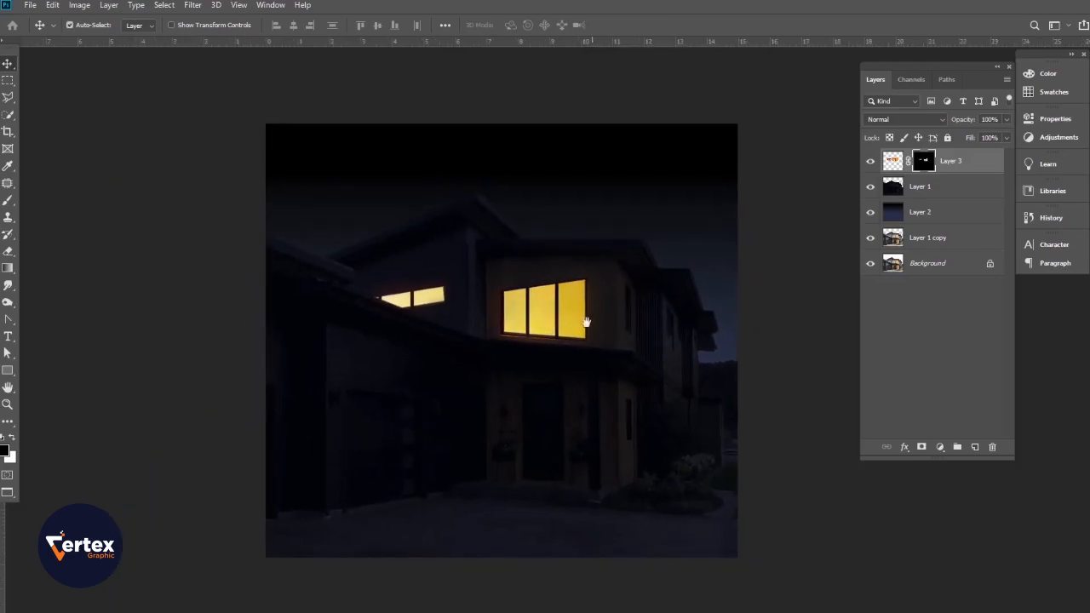
pyautogui.moveTo(484, 285); pyautogui.dragTo(501, 292)
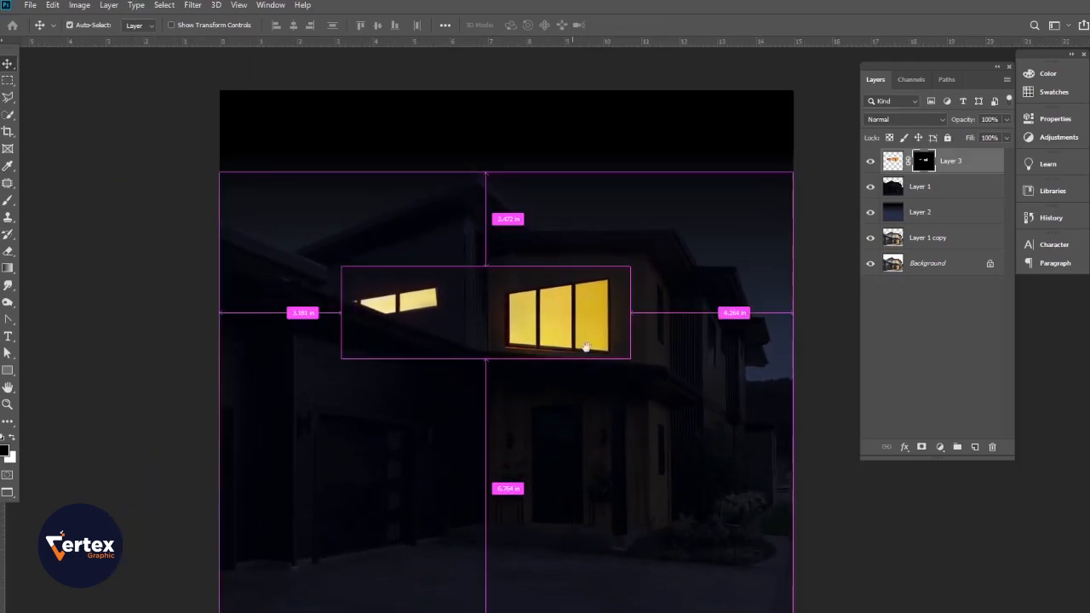
pyautogui.moveTo(455, 401); pyautogui.dragTo(460, 397)
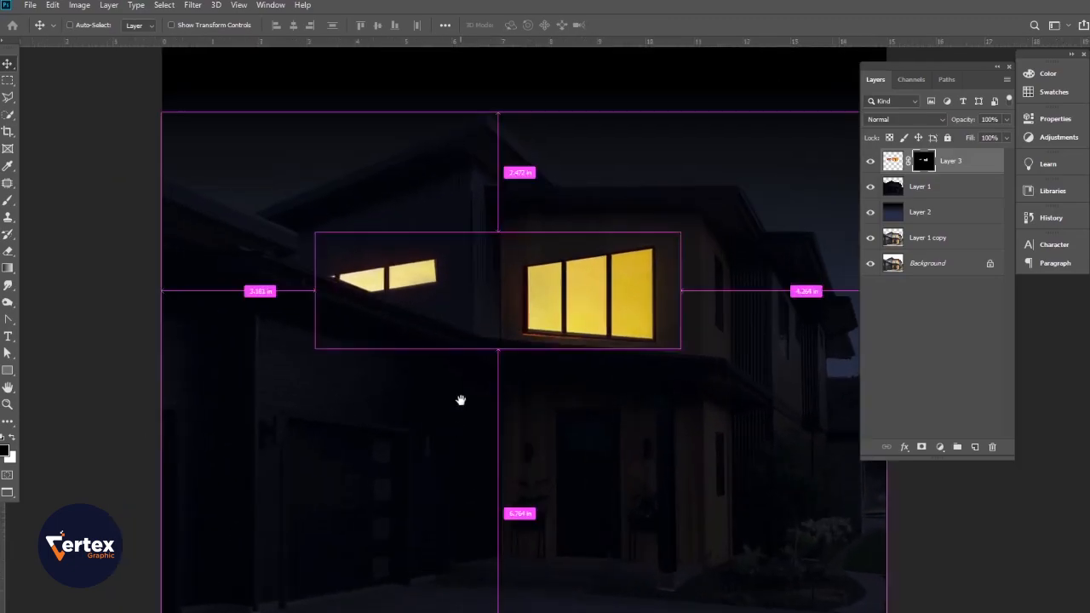
# Hide Layer 1, Layer 2 and Layer 3, and duplicate the Layer 1 copy house layer
pyautogui.click(935, 242)
pyautogui.moveTo(871, 213); pyautogui.dragTo(881, 189)
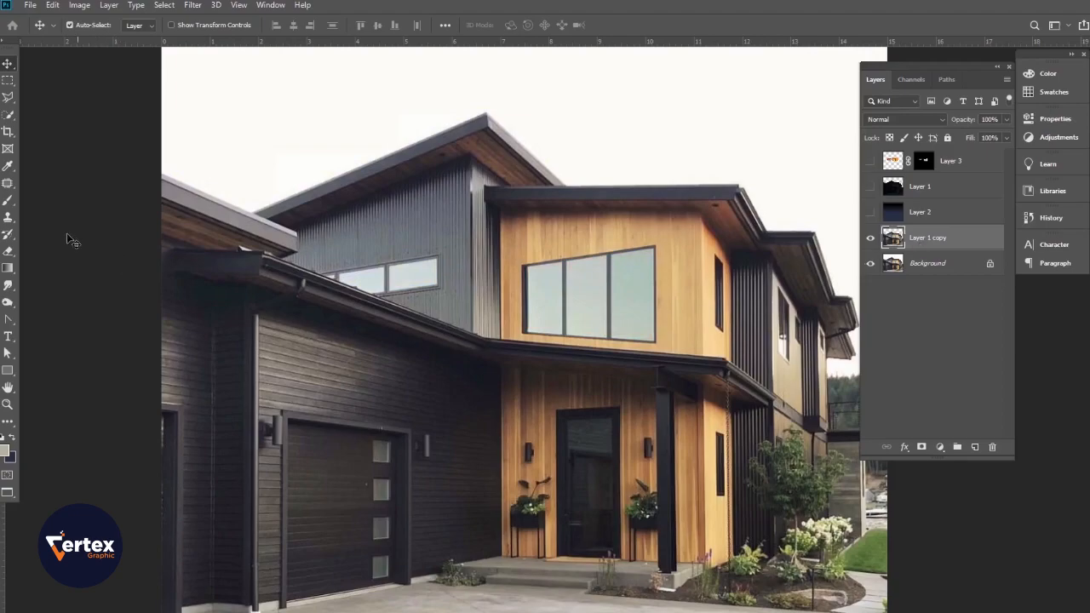
pyautogui.hotkey('ctrl', 'j')
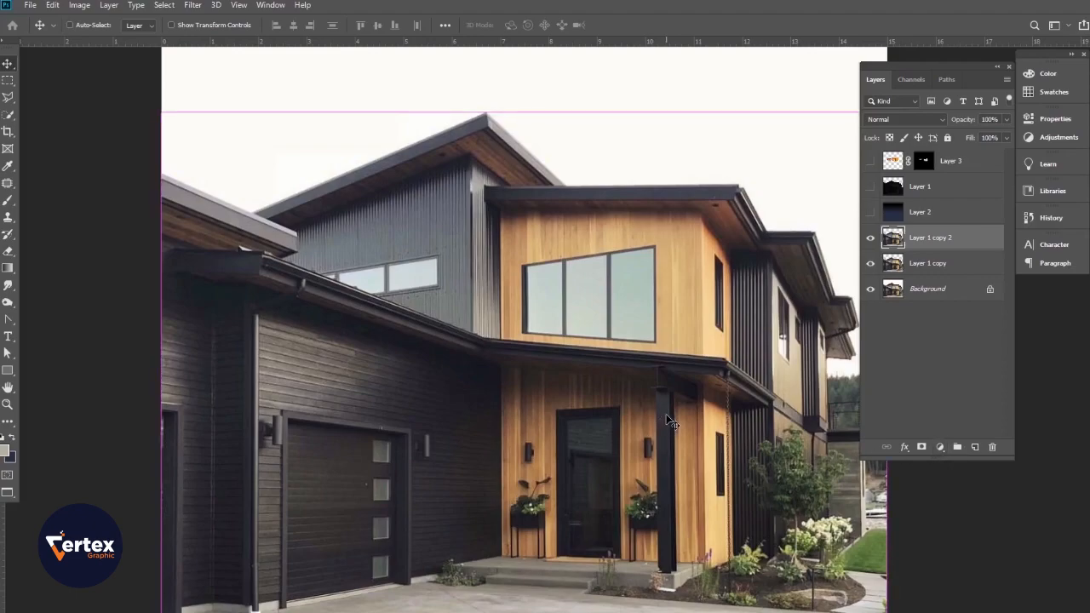
# Shift the colour balance of Layer 1 copy 2 strongly toward yellow and moderately toward red in the midtones and shadows
pyautogui.hotkey('ctrl', 'b')
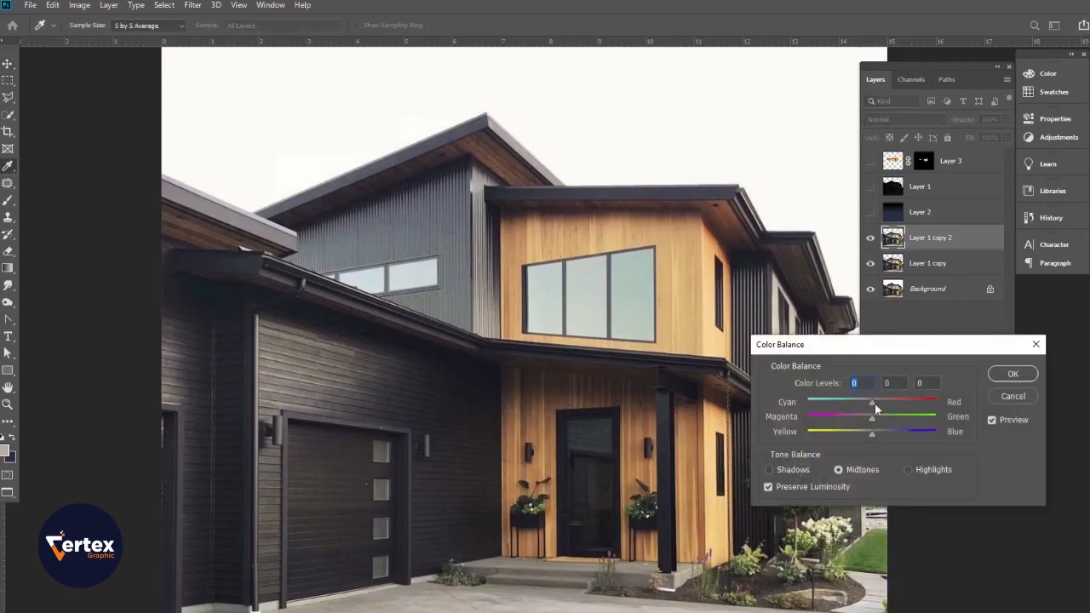
pyautogui.moveTo(875, 403); pyautogui.dragTo(907, 401)
pyautogui.moveTo(872, 433); pyautogui.dragTo(795, 436)
pyautogui.moveTo(911, 404); pyautogui.dragTo(914, 404)
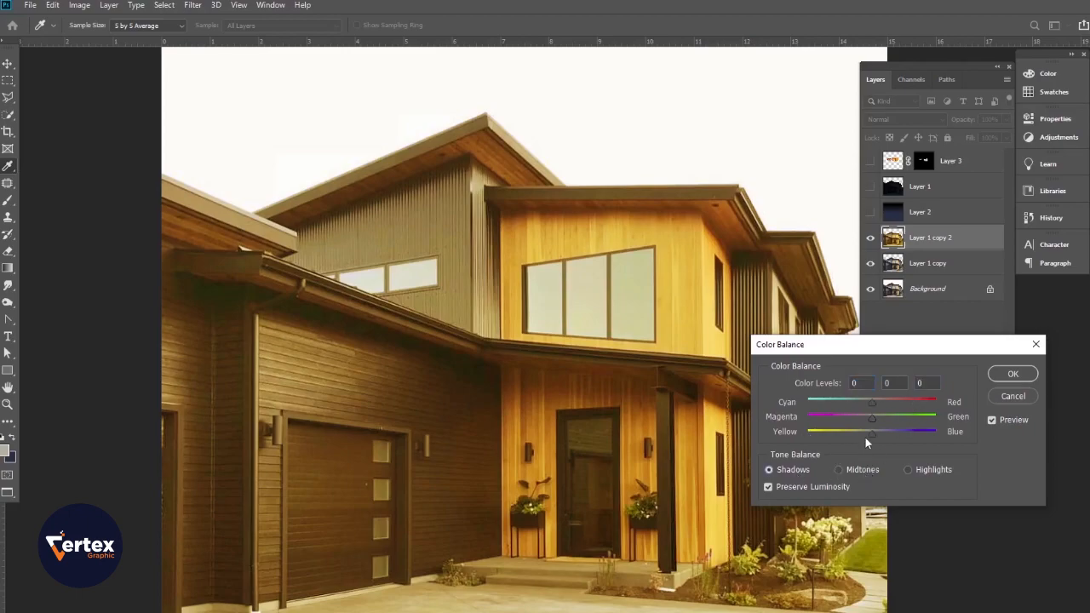
pyautogui.click(821, 436)
pyautogui.moveTo(874, 400)
pyautogui.mouseDown()
pyautogui.moveTo(919, 401)
pyautogui.moveTo(891, 402)
pyautogui.mouseUp()
pyautogui.click(1014, 376)
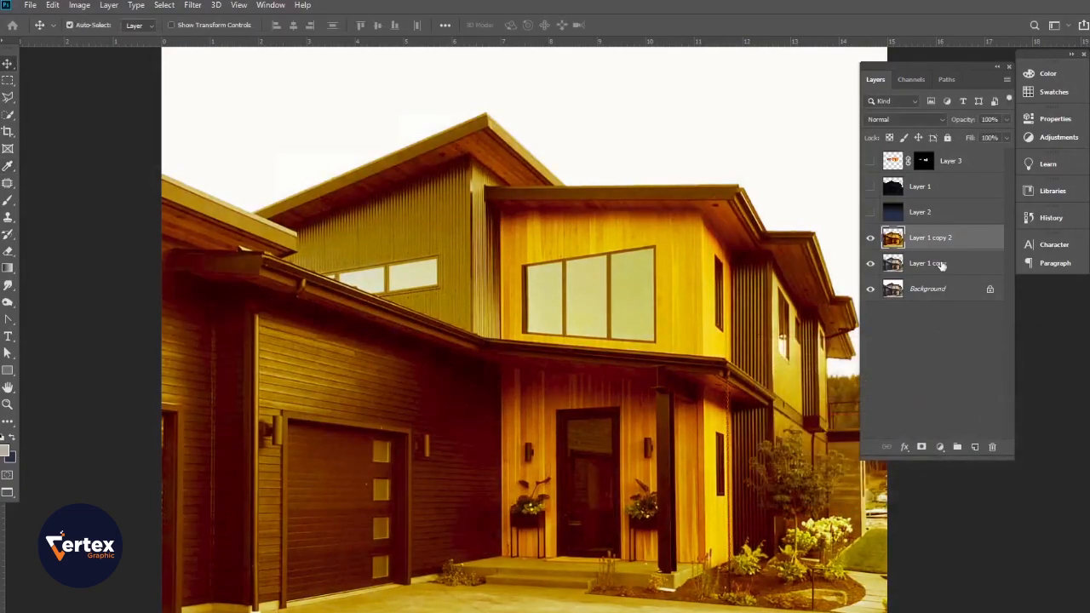
# Move Layer 1 copy 2 to the top of the stack, show the hidden layers, and add a black mask to it
pyautogui.moveTo(940, 244); pyautogui.dragTo(945, 154)
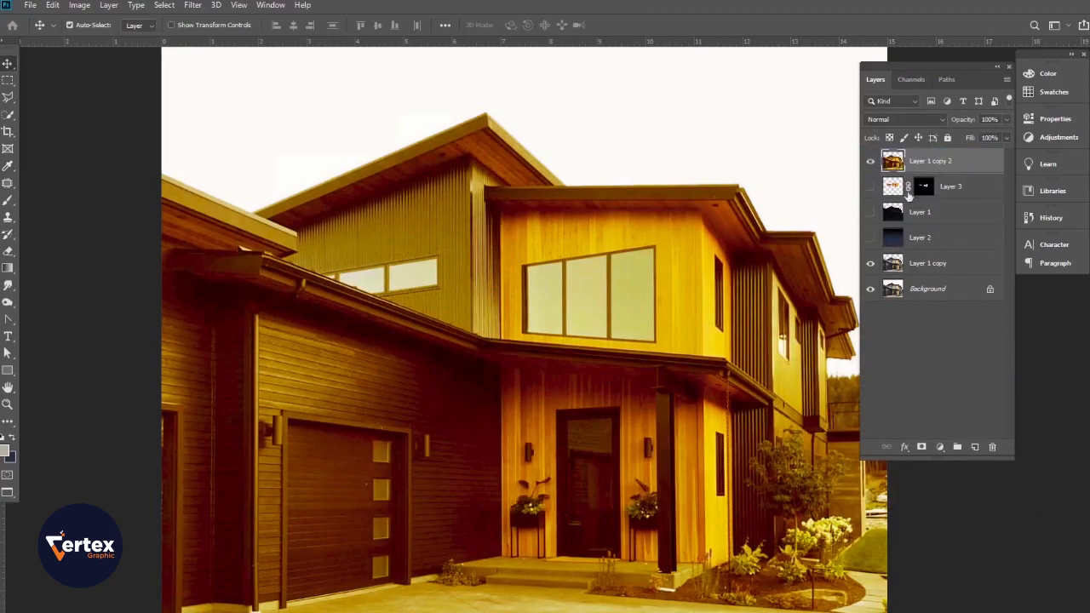
pyautogui.click(870, 237)
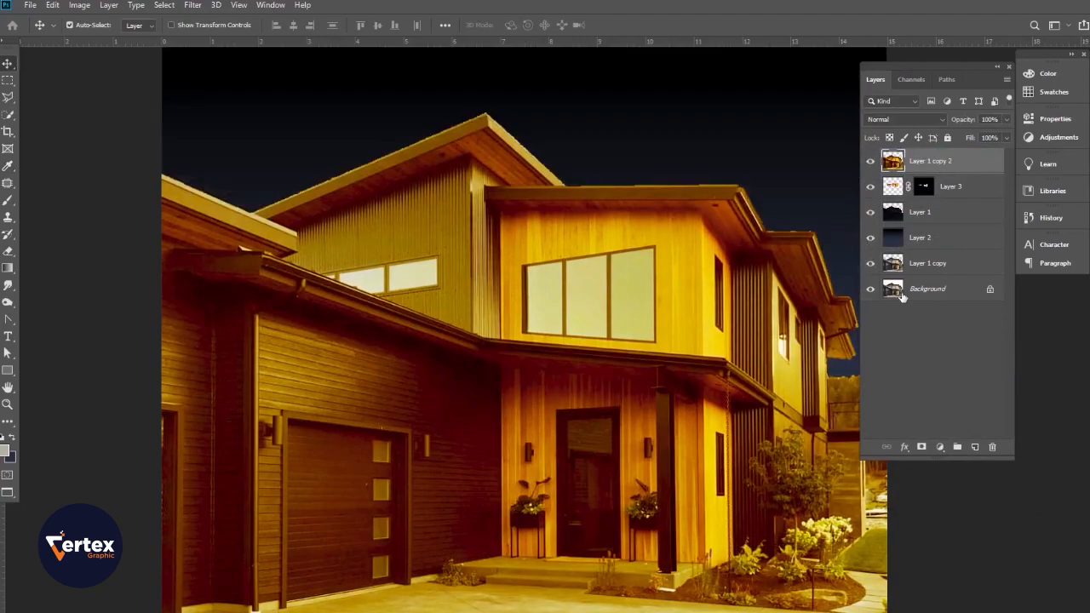
pyautogui.keyDown('alt'); pyautogui.click(921, 447); pyautogui.keyUp('alt')
# Paint faint white over the garage wall on the Layer 1 copy 2 mask with a soft size 150 brush at 1% flow
pyautogui.moveTo(491, 427); pyautogui.dragTo(490, 426)
pyautogui.moveTo(411, 338); pyautogui.dragTo(483, 213)
pyautogui.click(440, 331)
pyautogui.click(9, 202)
pyautogui.moveTo(480, 370); pyautogui.dragTo(458, 311)
pyautogui.press(']')
pyautogui.press(']')
pyautogui.press(']')
pyautogui.press(']')
pyautogui.press(']')
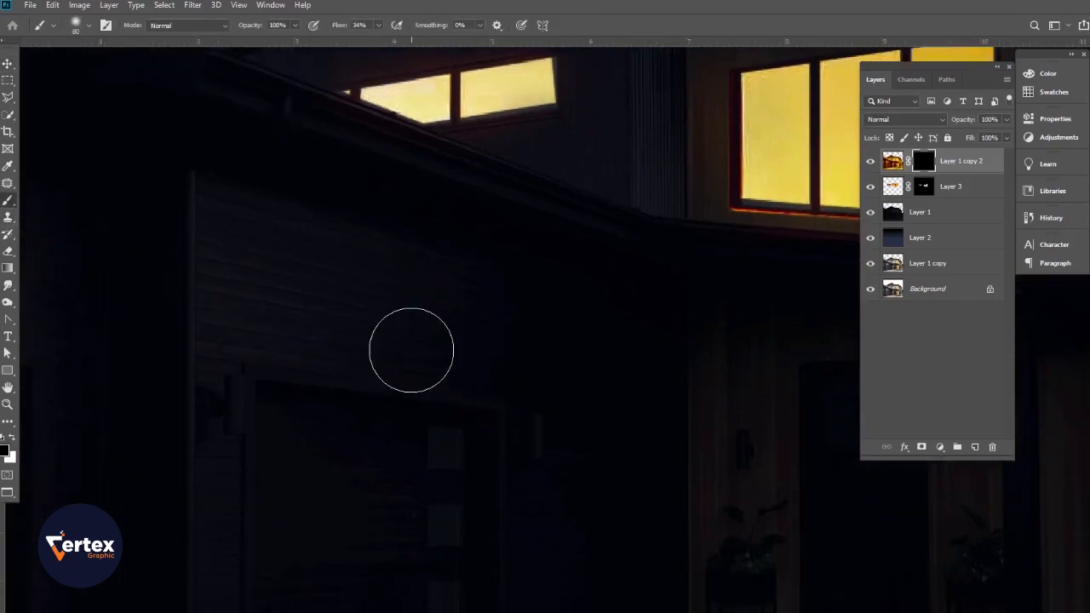
pyautogui.moveTo(339, 30); pyautogui.dragTo(247, 34)
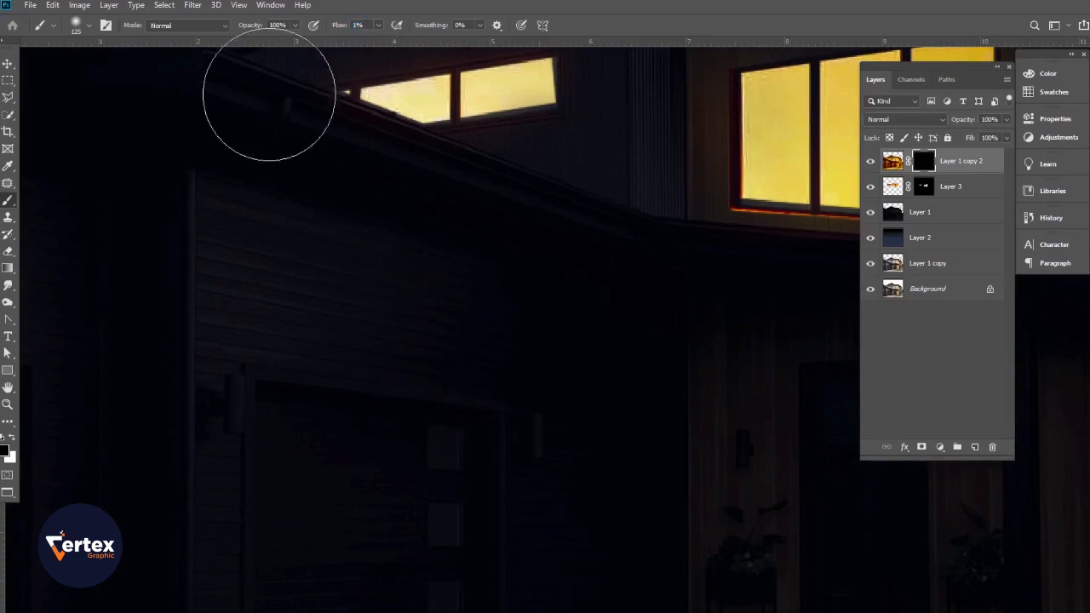
pyautogui.press(']')
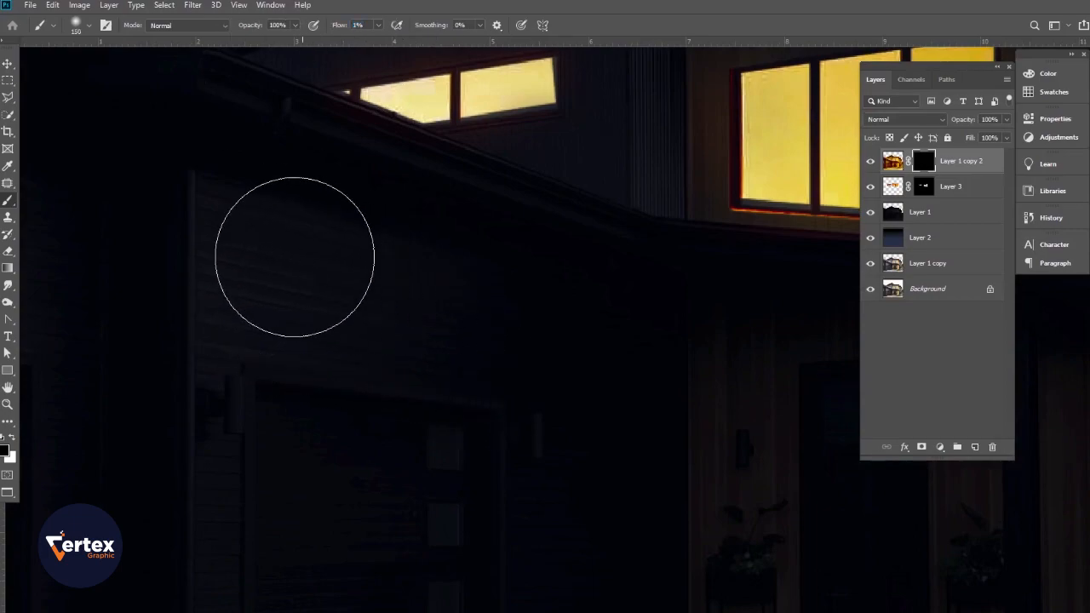
pyautogui.press('x')
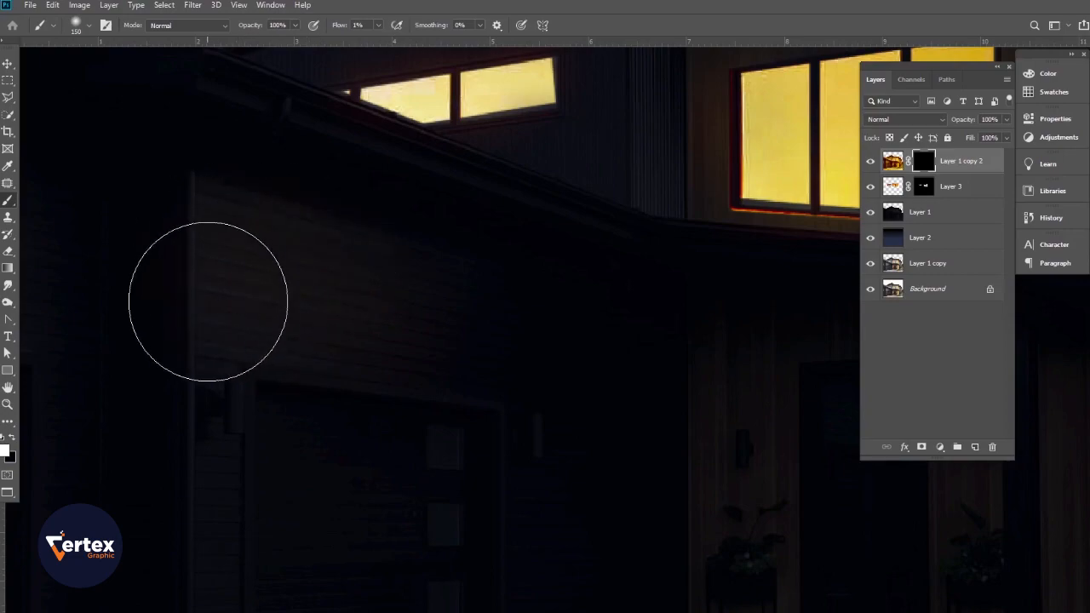
pyautogui.moveTo(479, 426)
pyautogui.mouseDown()
pyautogui.moveTo(426, 238)
pyautogui.moveTo(438, 291)
pyautogui.mouseUp()
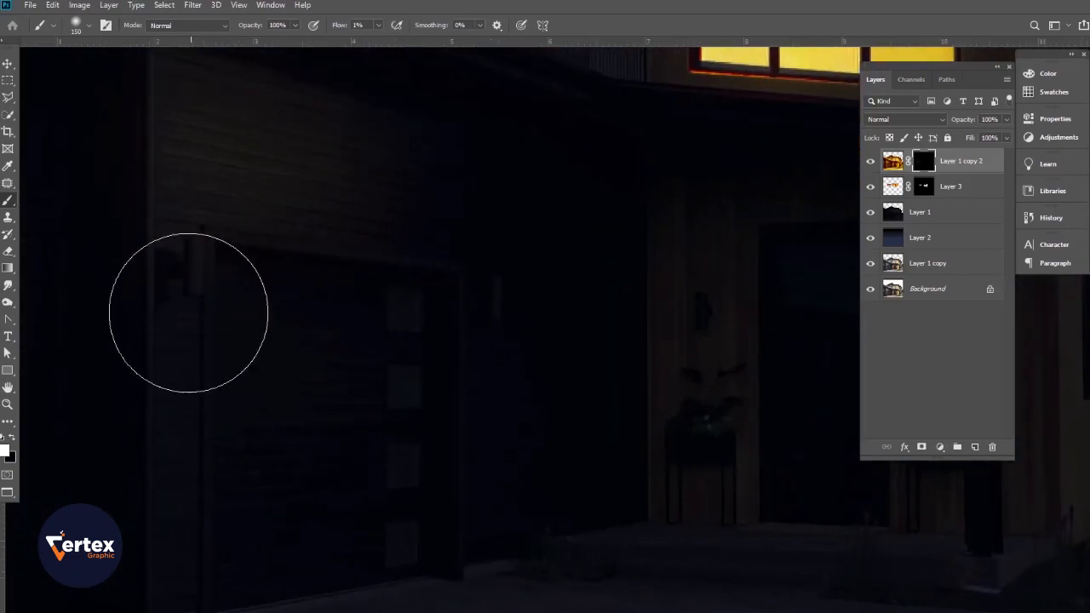
pyautogui.scroll(5, 332, 328)
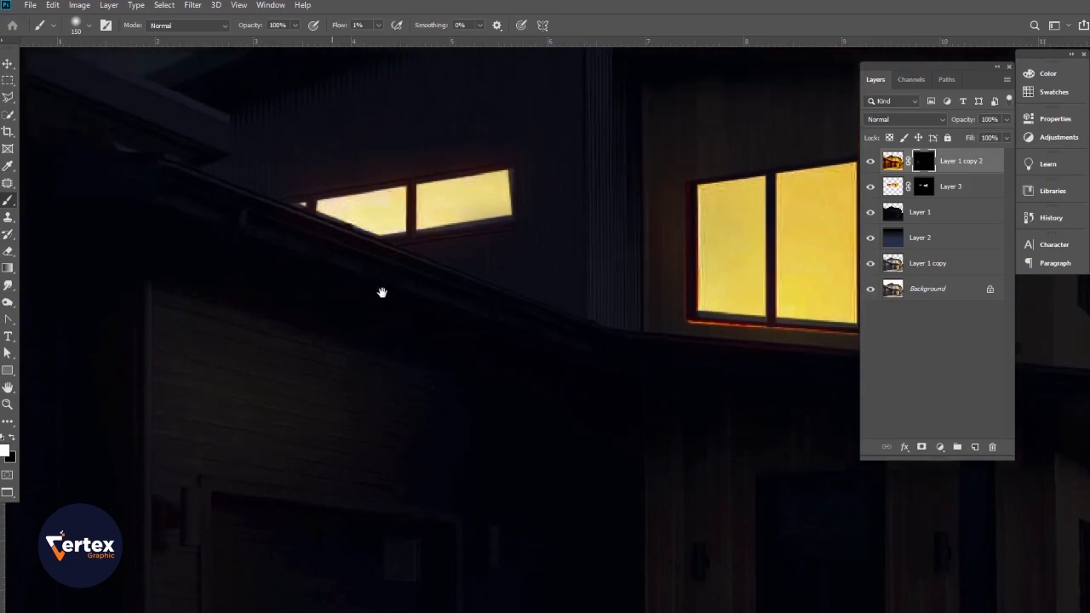
pyautogui.scroll(-6, 381, 292)
pyautogui.moveTo(440, 215); pyautogui.dragTo(457, 223)
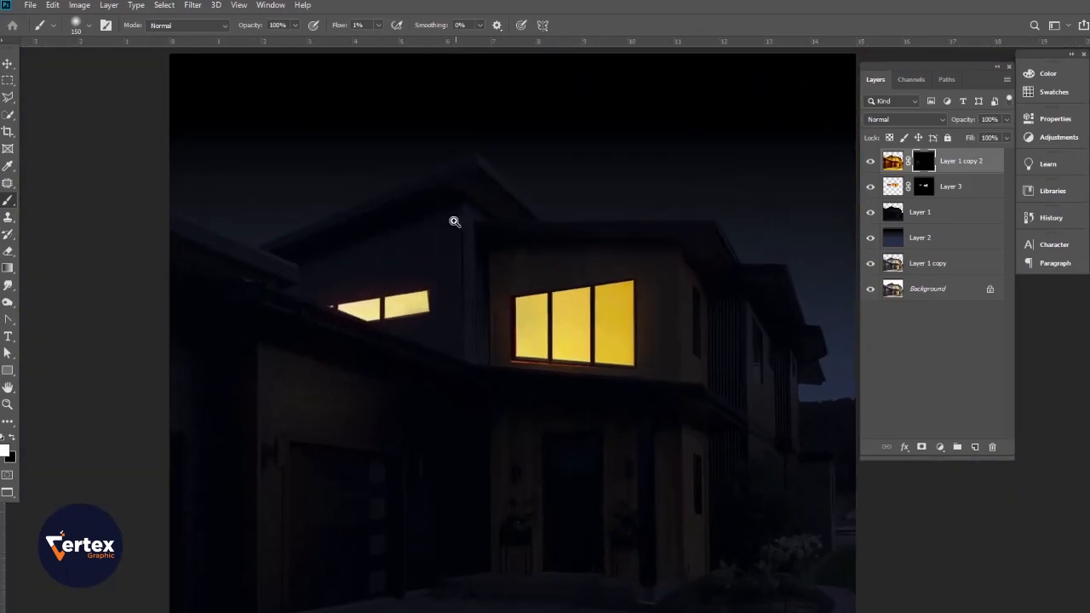
# Paint a soft warm patch of light on the driveway in front of the house at 1% flow on the mask
pyautogui.moveTo(448, 314); pyautogui.dragTo(462, 226)
pyautogui.moveTo(510, 430); pyautogui.dragTo(516, 410)
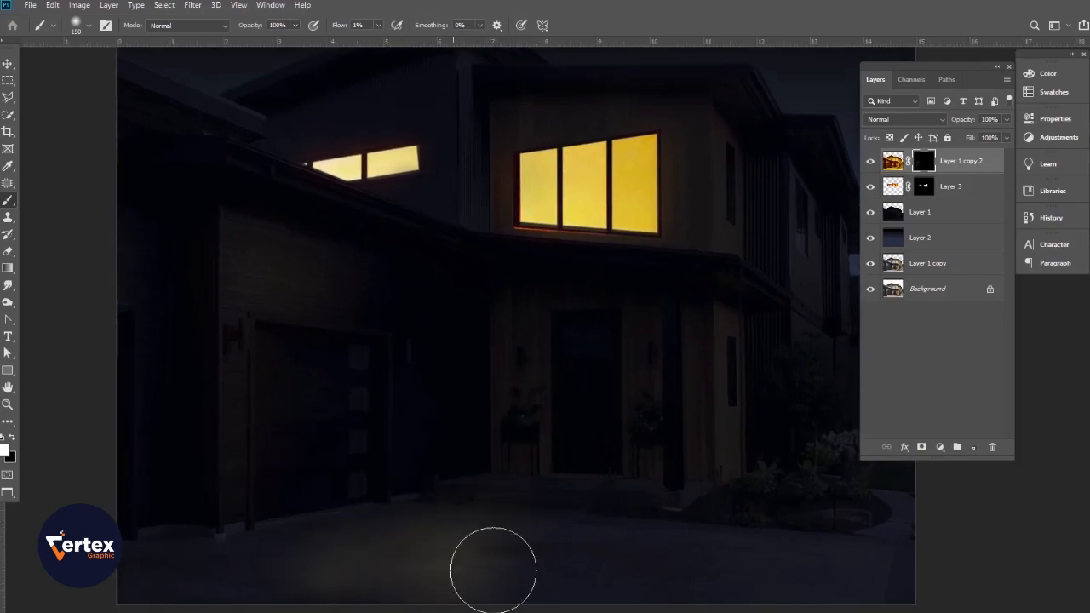
pyautogui.moveTo(367, 586)
pyautogui.mouseDown()
pyautogui.moveTo(518, 506)
pyautogui.moveTo(377, 584)
pyautogui.moveTo(550, 536)
pyautogui.moveTo(580, 569)
pyautogui.moveTo(611, 533)
pyautogui.moveTo(622, 562)
pyautogui.moveTo(427, 612)
pyautogui.mouseUp()
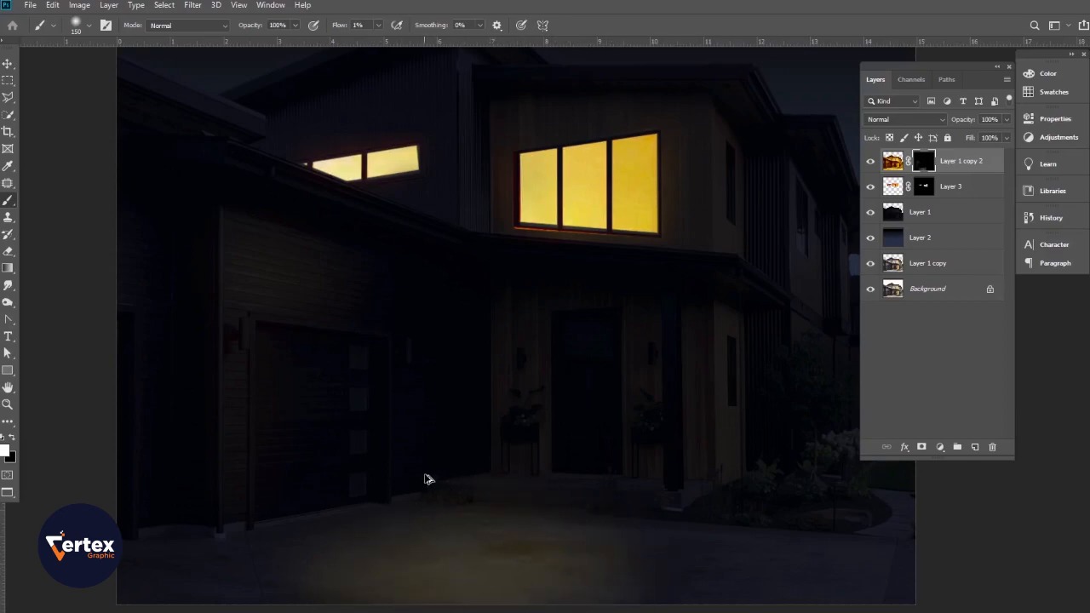
pyautogui.scroll(-3, 427, 482)
pyautogui.scroll(4, 451, 336)
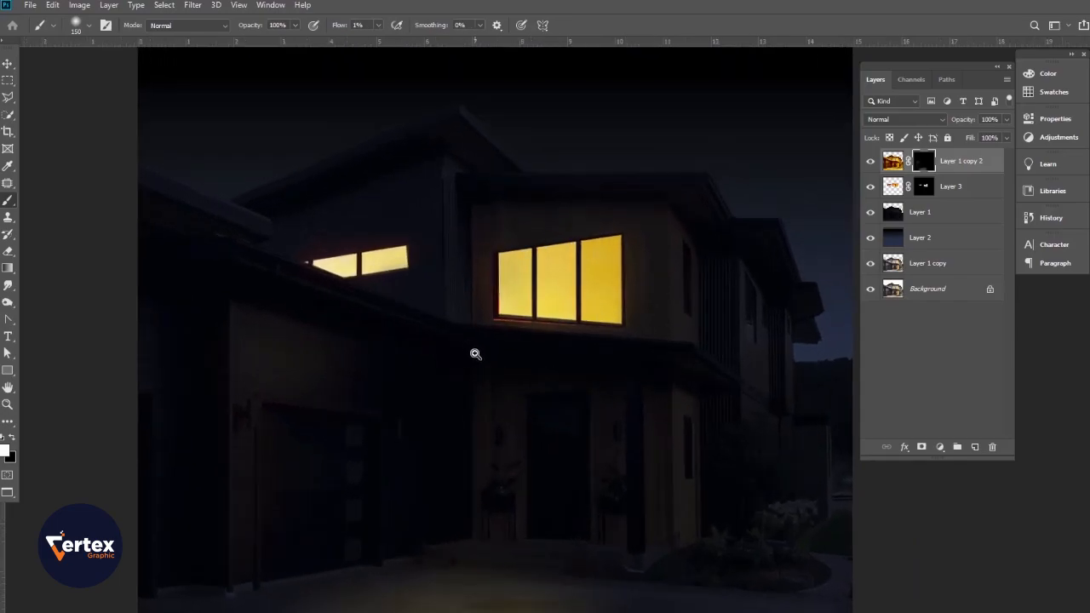
pyautogui.scroll(-2, 444, 560)
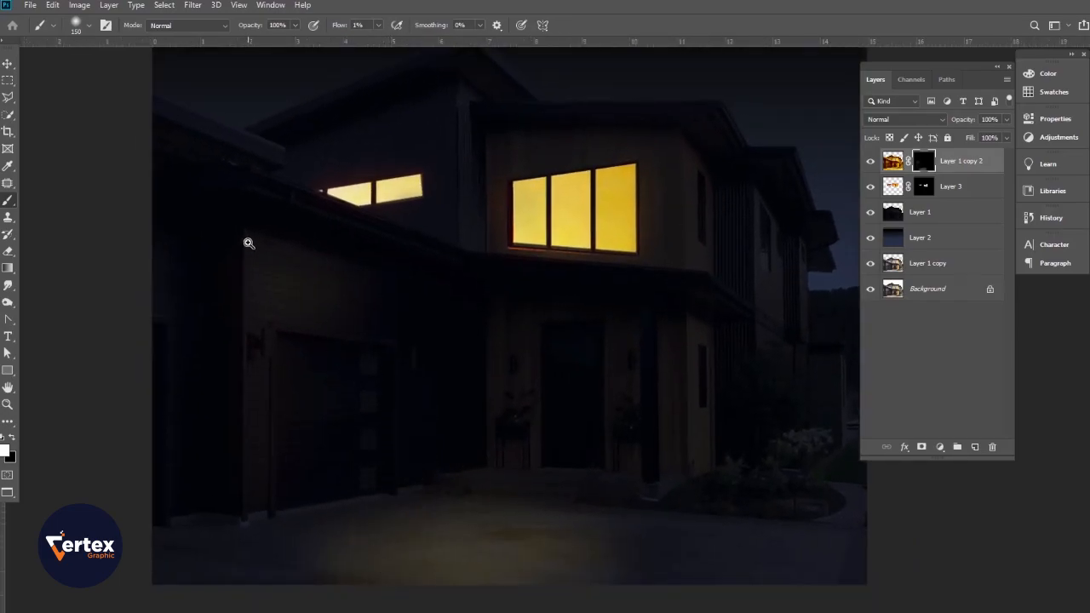
# Paint a straight light line down the garage wall's corner with a size 15 brush at 17% flow, and set the layer opacity to 75%
pyautogui.scroll(4, 281, 277)
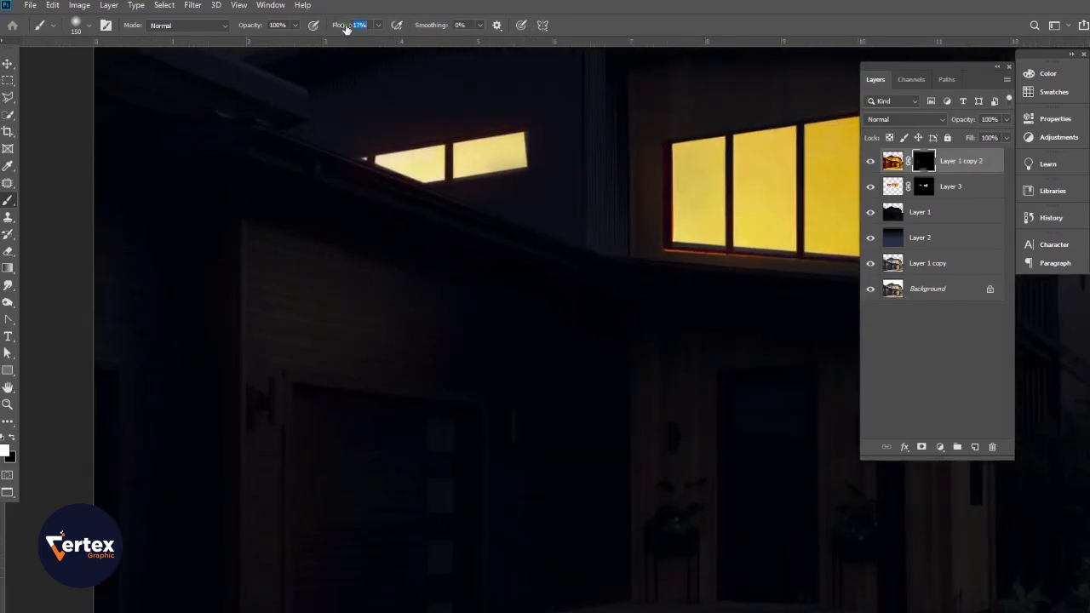
pyautogui.scroll(-2, 345, 328)
pyautogui.press('[')
pyautogui.press('[')
pyautogui.press('[')
pyautogui.press('[')
pyautogui.press('[')
pyautogui.press('[')
pyautogui.press('[')
pyautogui.press('[')
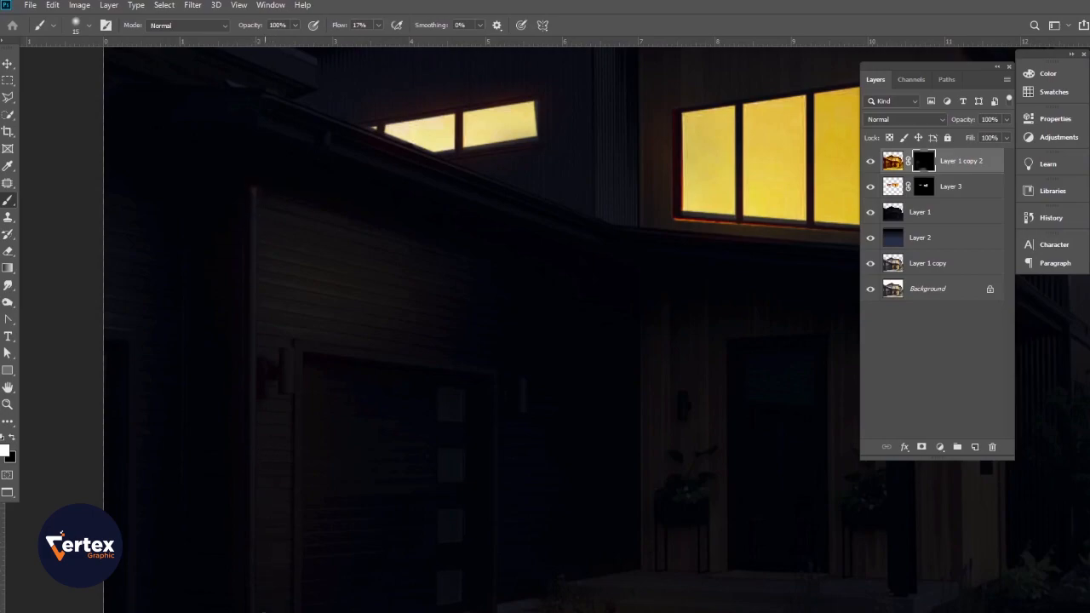
pyautogui.keyDown('shift'); pyautogui.click(254, 609); pyautogui.keyUp('shift')
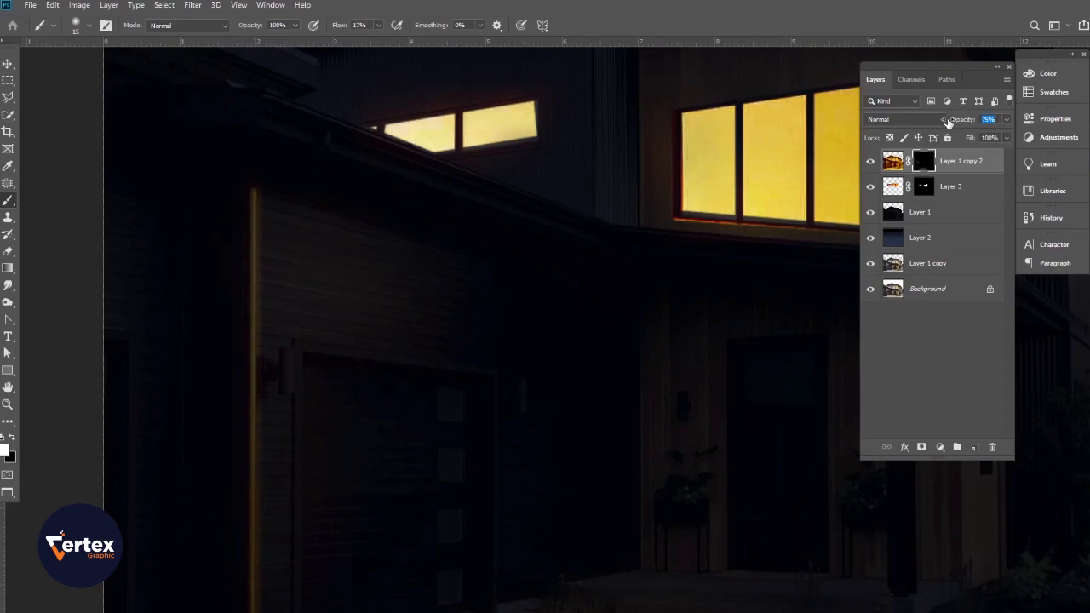
pyautogui.moveTo(415, 317); pyautogui.dragTo(341, 317)
# Paint a thin warm highlight along the garage roof edge below the small window with a size 10 brush at 6% flow
pyautogui.moveTo(511, 282)
pyautogui.mouseDown()
pyautogui.moveTo(548, 306)
pyautogui.moveTo(509, 295)
pyautogui.mouseUp()
pyautogui.moveTo(437, 339); pyautogui.dragTo(454, 348)
pyautogui.moveTo(274, 224)
pyautogui.mouseDown()
pyautogui.moveTo(522, 348)
pyautogui.moveTo(649, 382)
pyautogui.mouseUp()
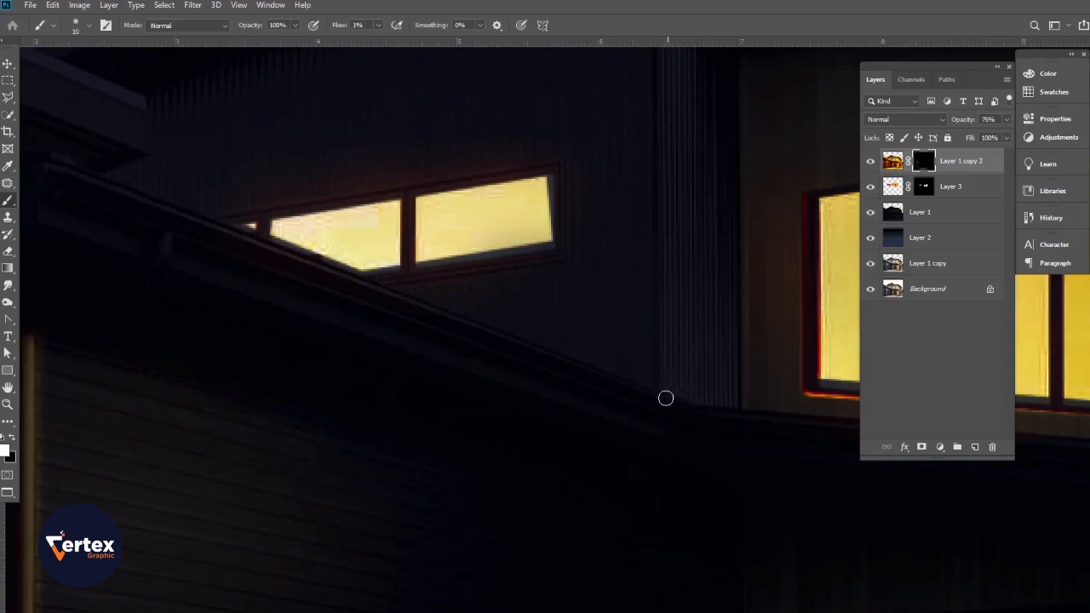
pyautogui.moveTo(514, 366)
pyautogui.mouseDown()
pyautogui.moveTo(686, 393)
pyautogui.moveTo(646, 370)
pyautogui.mouseUp()
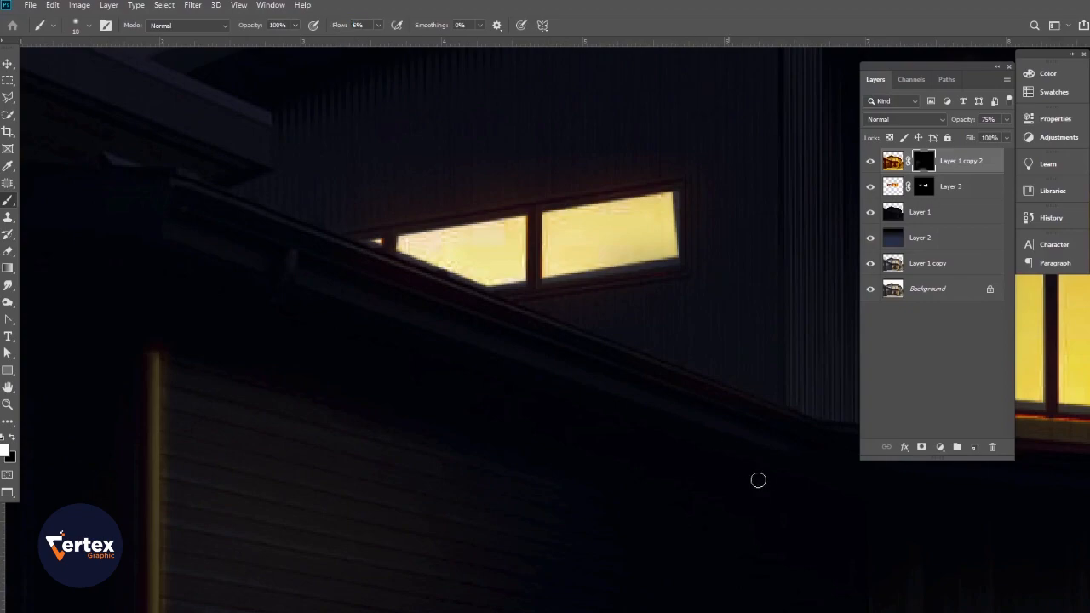
pyautogui.keyDown('shift'); pyautogui.click(184, 183); pyautogui.keyUp('shift')
# Continue the thin highlight in a straight line along the roof edge below the large window
pyautogui.moveTo(413, 347); pyautogui.dragTo(258, 346)
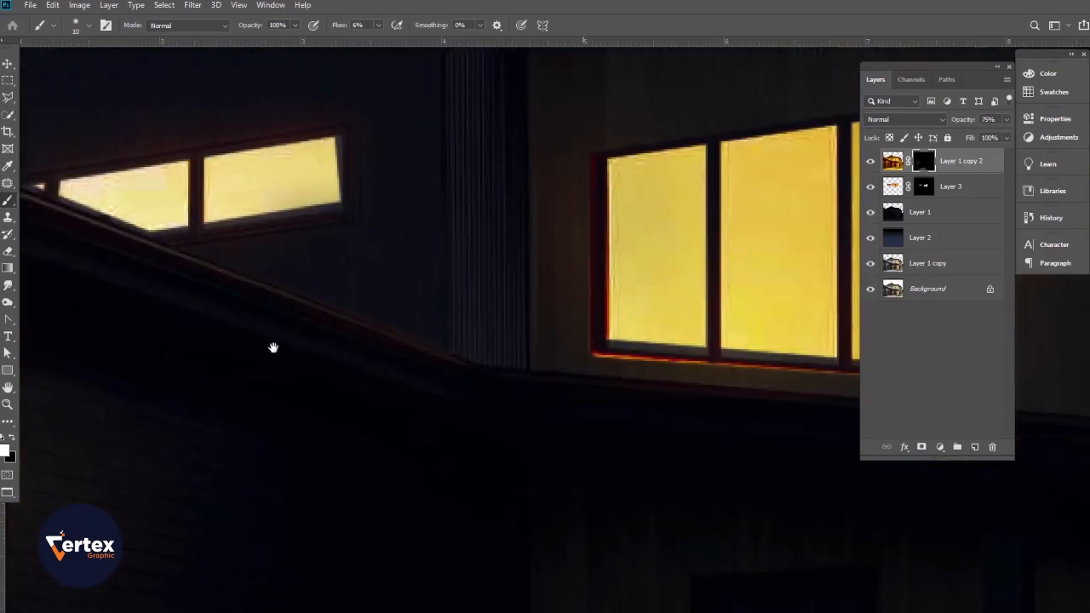
pyautogui.moveTo(418, 361); pyautogui.dragTo(181, 323)
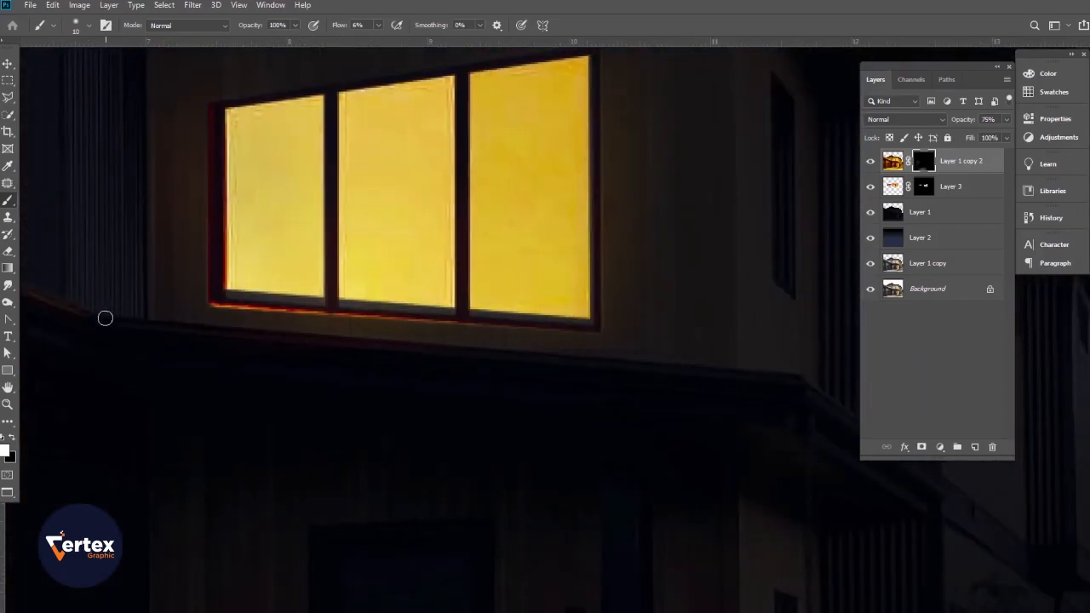
pyautogui.keyDown('shift'); pyautogui.click(790, 380); pyautogui.keyUp('shift')
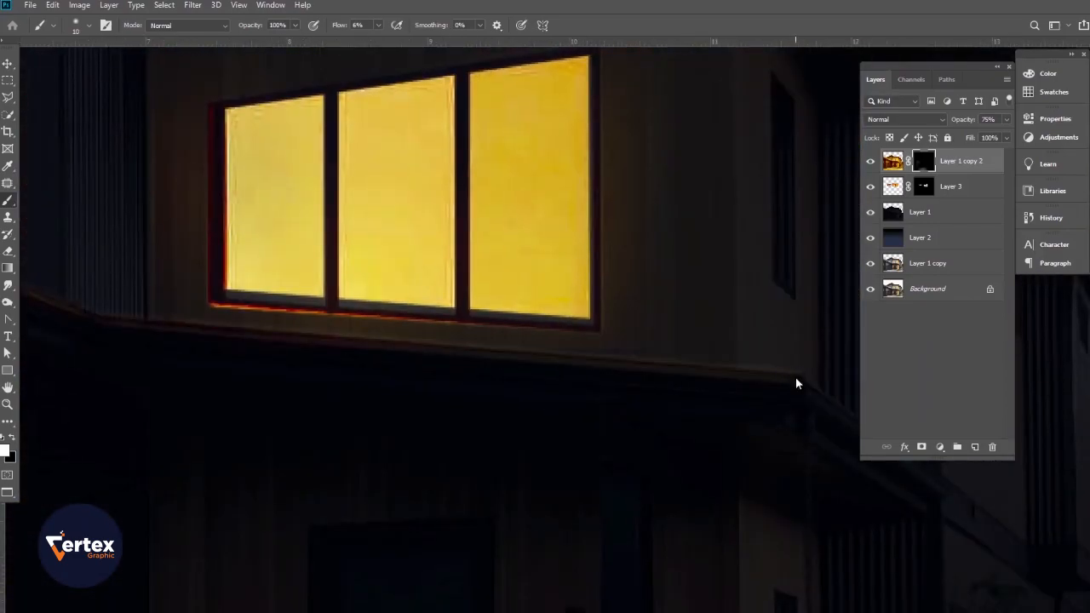
# Paint a straight highlight along the upper edge of the far garage roof and check it against the whole night scene
pyautogui.moveTo(370, 340); pyautogui.dragTo(408, 358)
pyautogui.moveTo(395, 367); pyautogui.dragTo(424, 367)
pyautogui.moveTo(329, 297); pyautogui.dragTo(427, 356)
pyautogui.moveTo(340, 340); pyautogui.dragTo(376, 368)
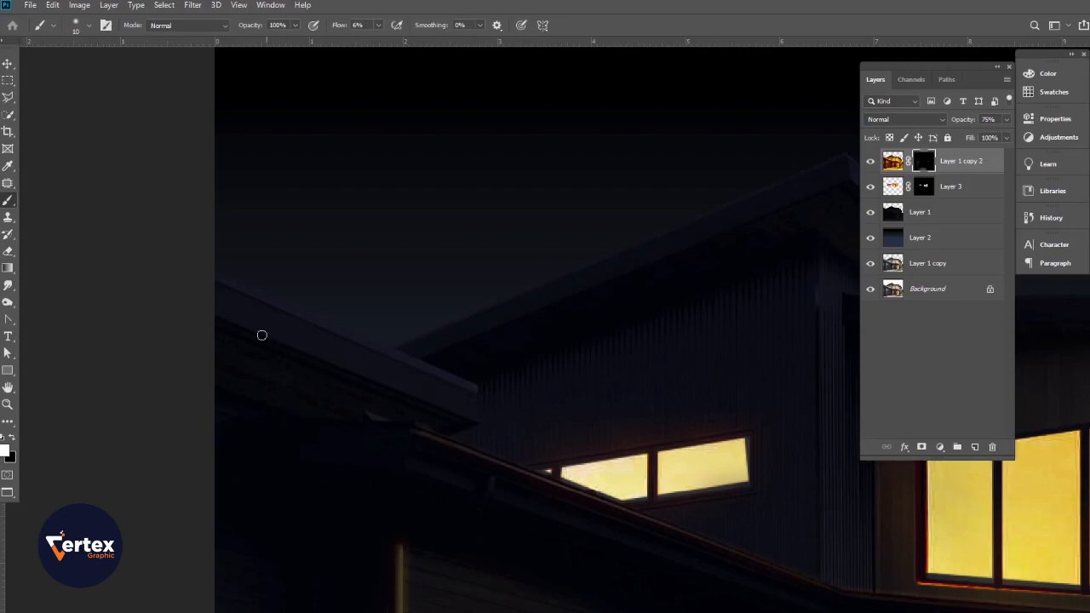
pyautogui.keyDown('shift'); pyautogui.click(217, 275); pyautogui.keyUp('shift')
pyautogui.scroll(-5, 482, 433)
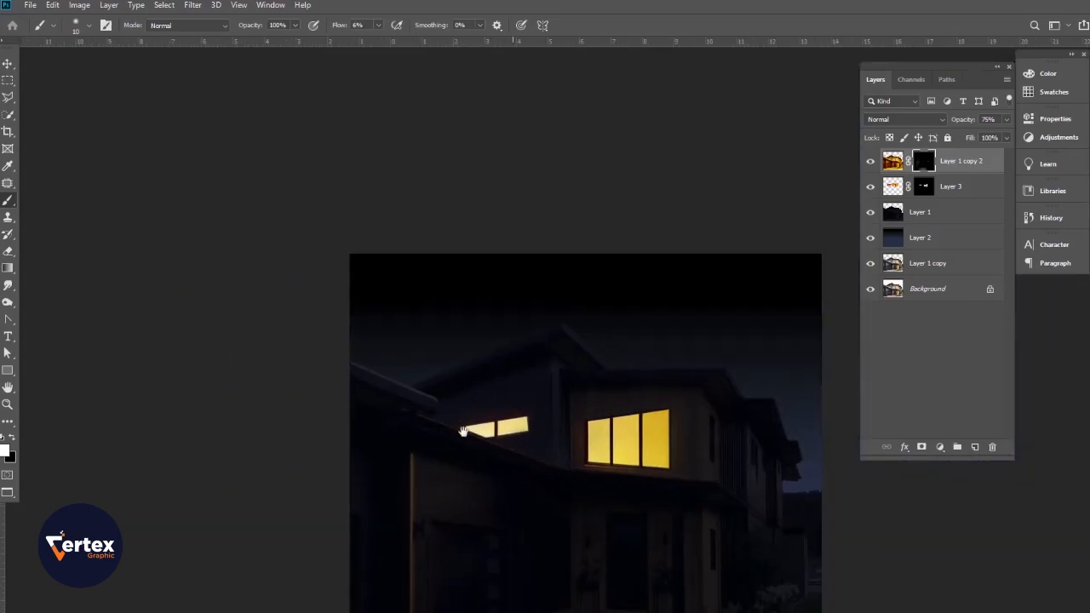
pyautogui.moveTo(464, 432); pyautogui.dragTo(417, 344)
pyautogui.moveTo(433, 364); pyautogui.dragTo(416, 328)
pyautogui.moveTo(336, 391); pyautogui.dragTo(347, 369)
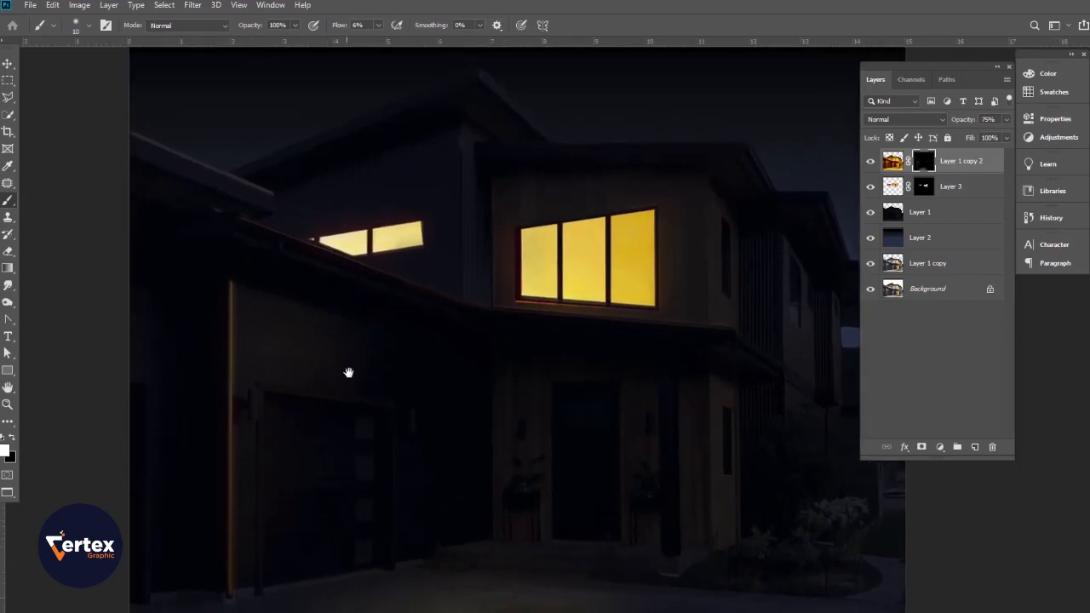
pyautogui.click(930, 275)
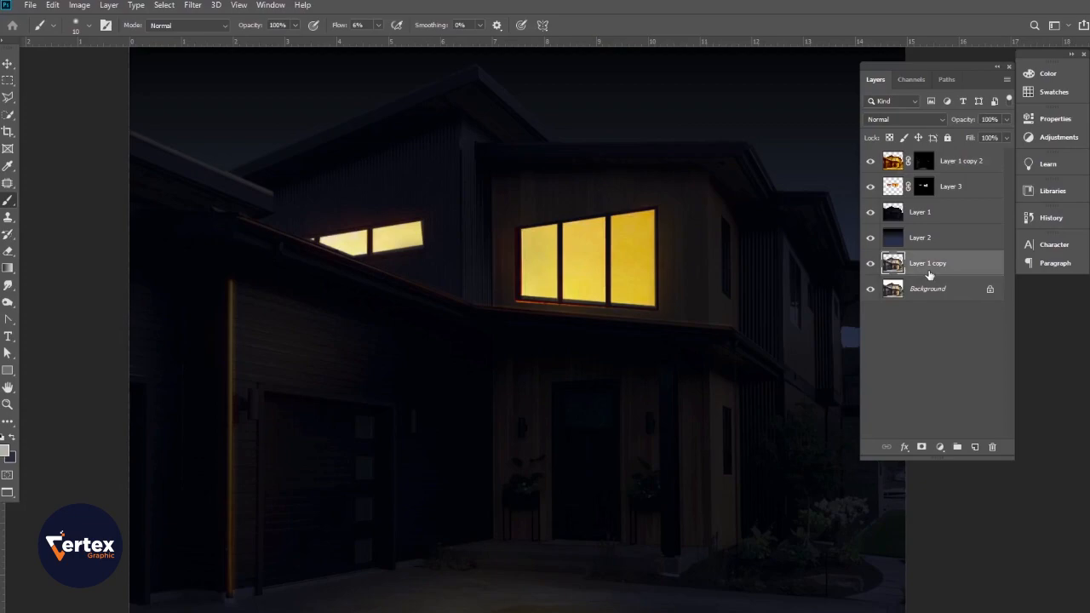
pyautogui.click(871, 237)
pyautogui.click(871, 212)
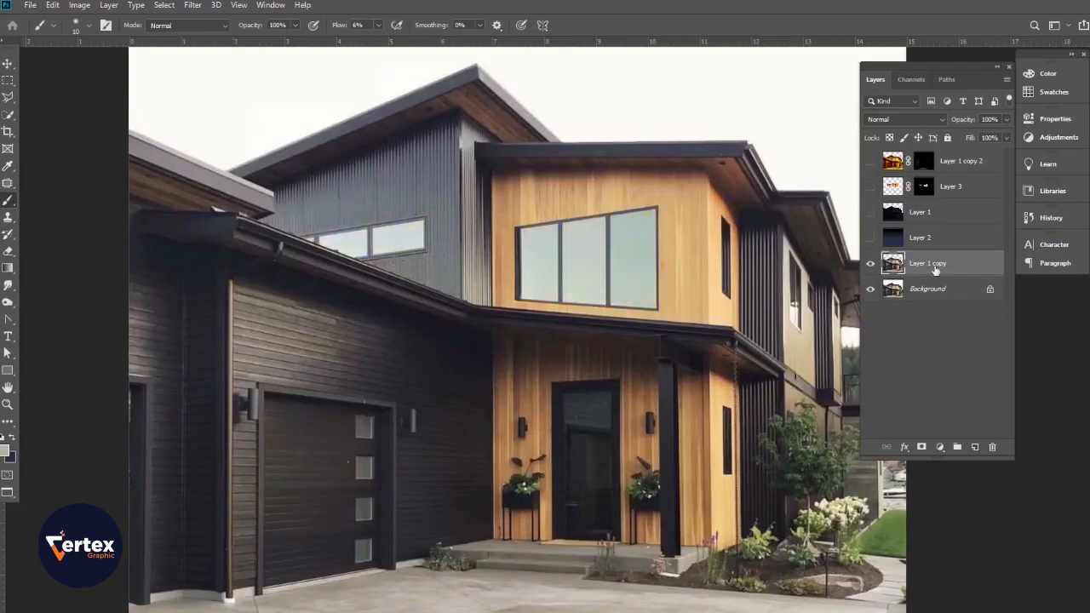
pyautogui.hotkey('ctrl', 'j')
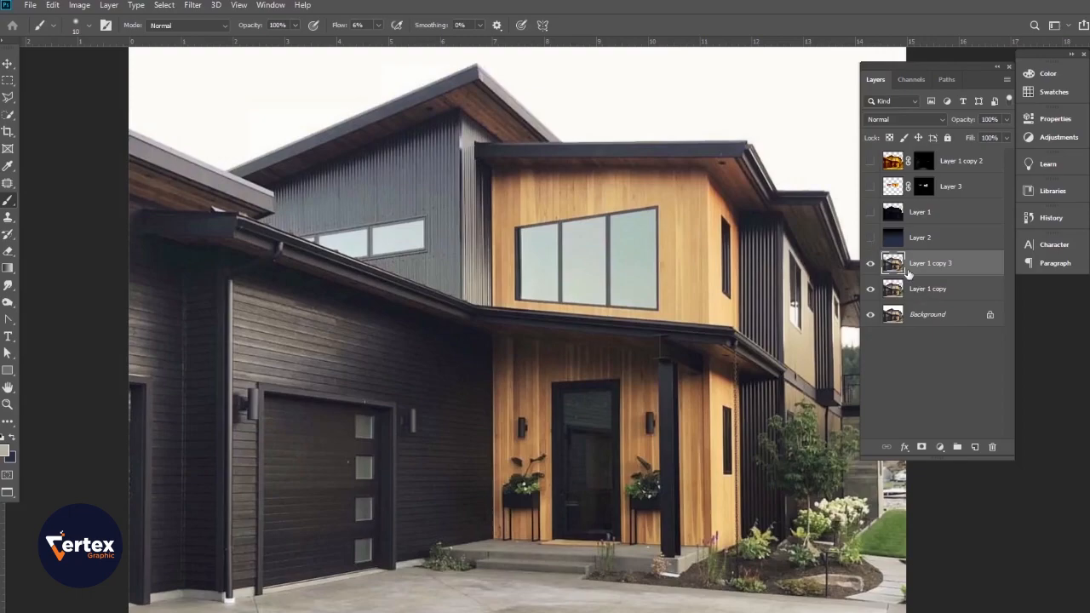
pyautogui.press('Delete')
pyautogui.click(871, 238)
pyautogui.click(870, 212)
pyautogui.click(870, 187)
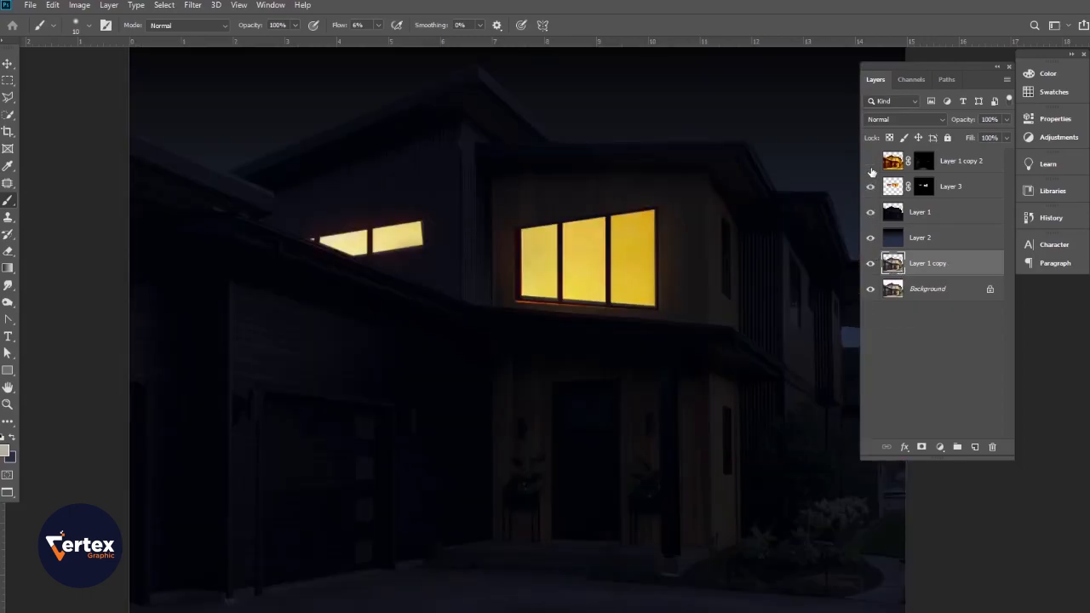
pyautogui.click(870, 164)
# Switch to the browser's Google image results for moon and copy the Wikipedia full-moon image
pyautogui.moveTo(649, 289); pyautogui.dragTo(547, 306)
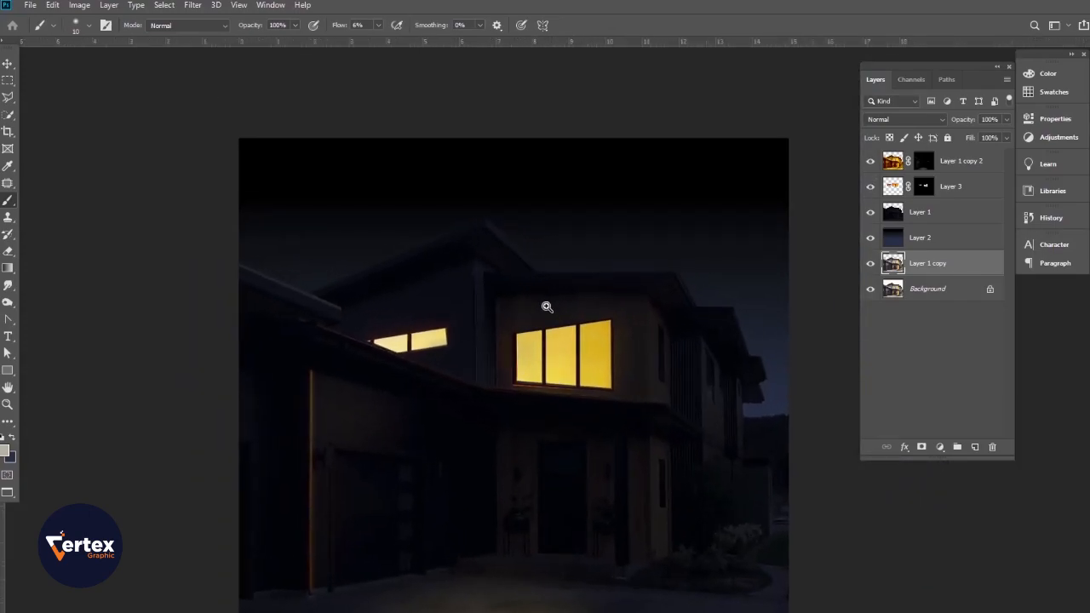
pyautogui.click(951, 170)
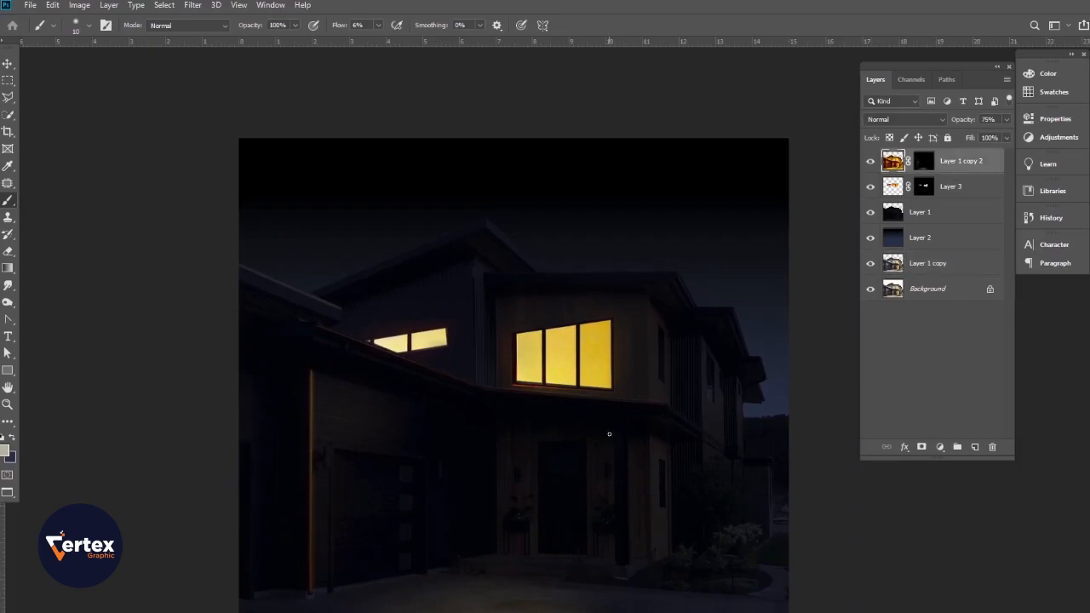
pyautogui.press('v')
pyautogui.click(175, 188)
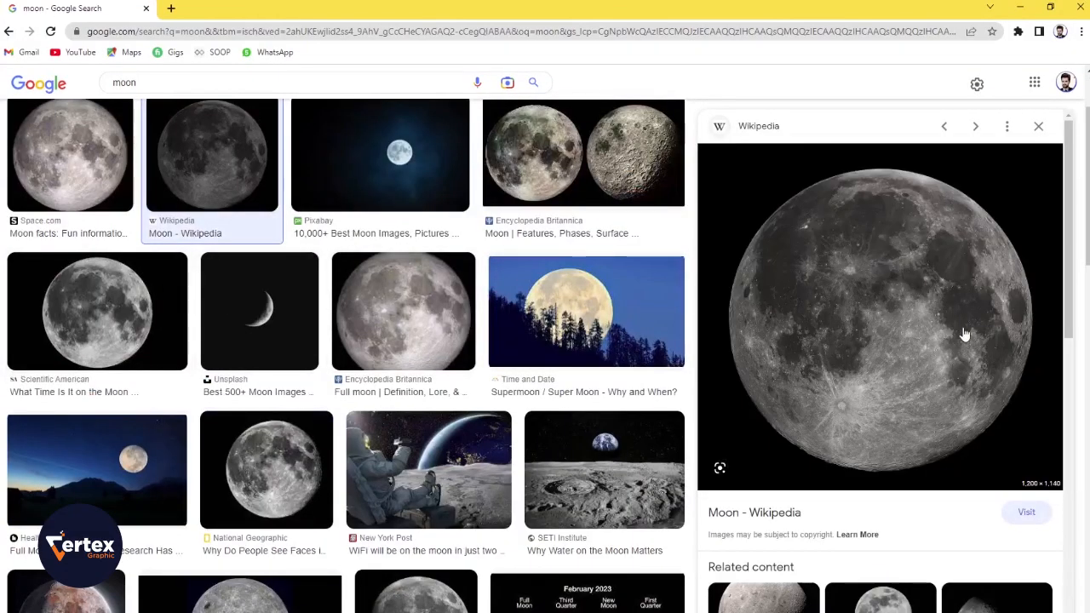
pyautogui.rightClick(928, 294)
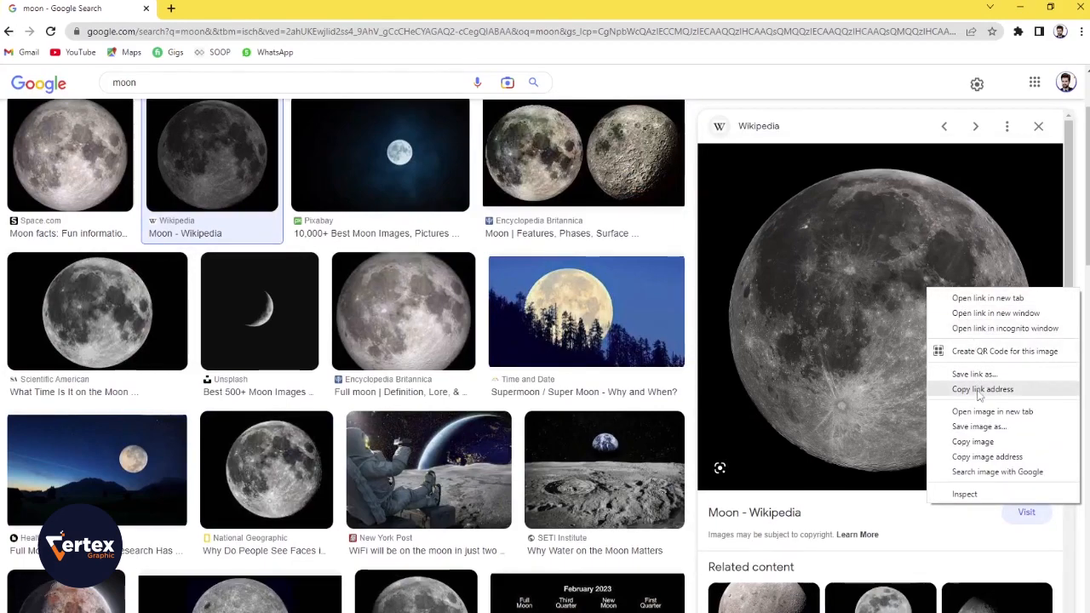
pyautogui.click(983, 443)
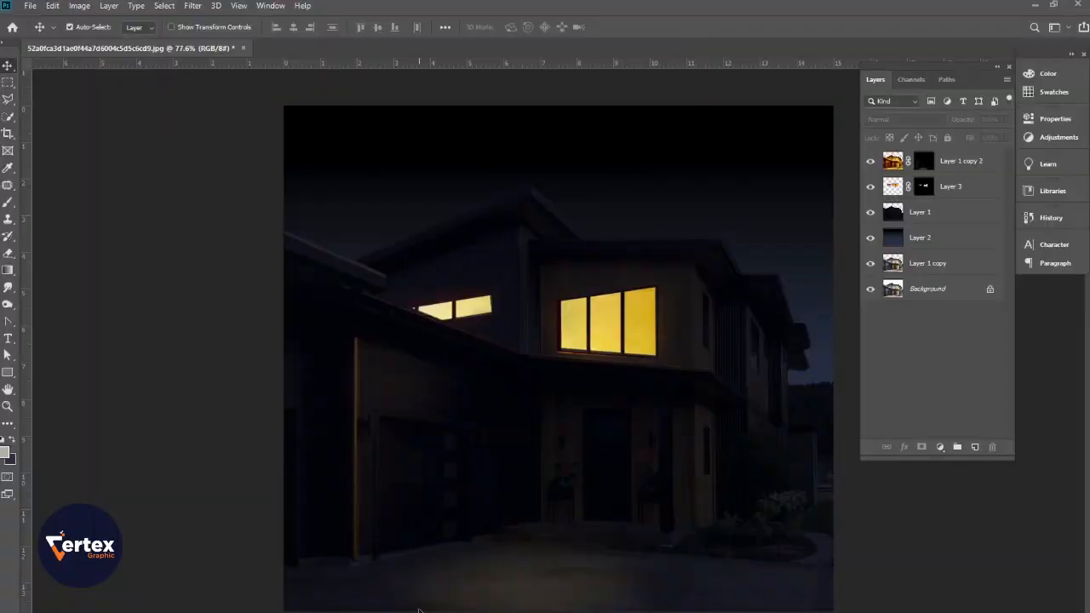
# Paste the copied moon image above all layers of the house scene and scale it down proportionally so the whole disc fits the canvas
pyautogui.scroll(2, 565, 282)
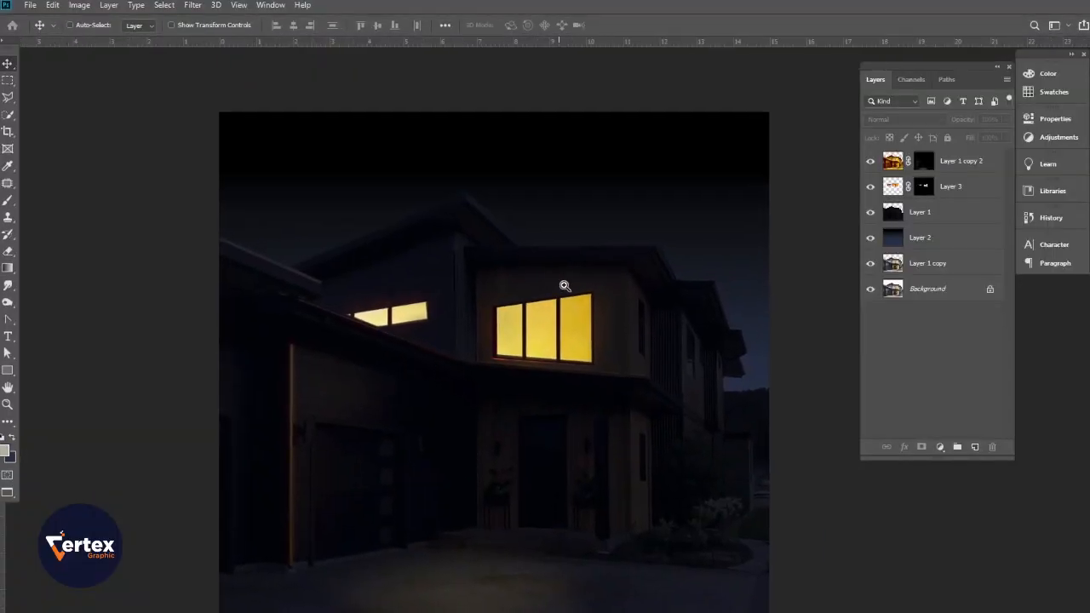
pyautogui.click(52, 6)
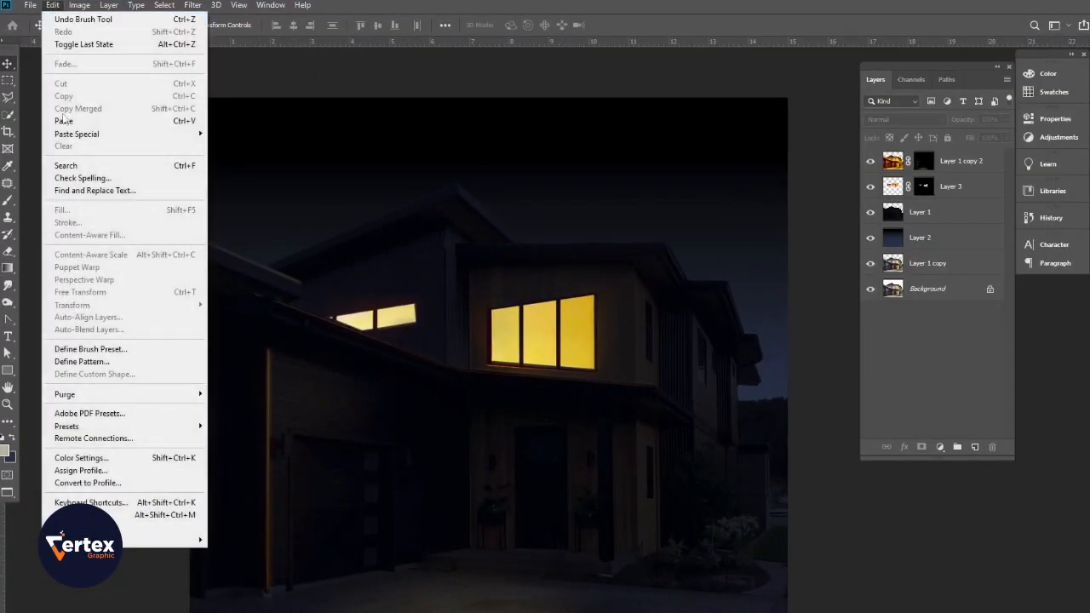
pyautogui.click(75, 126)
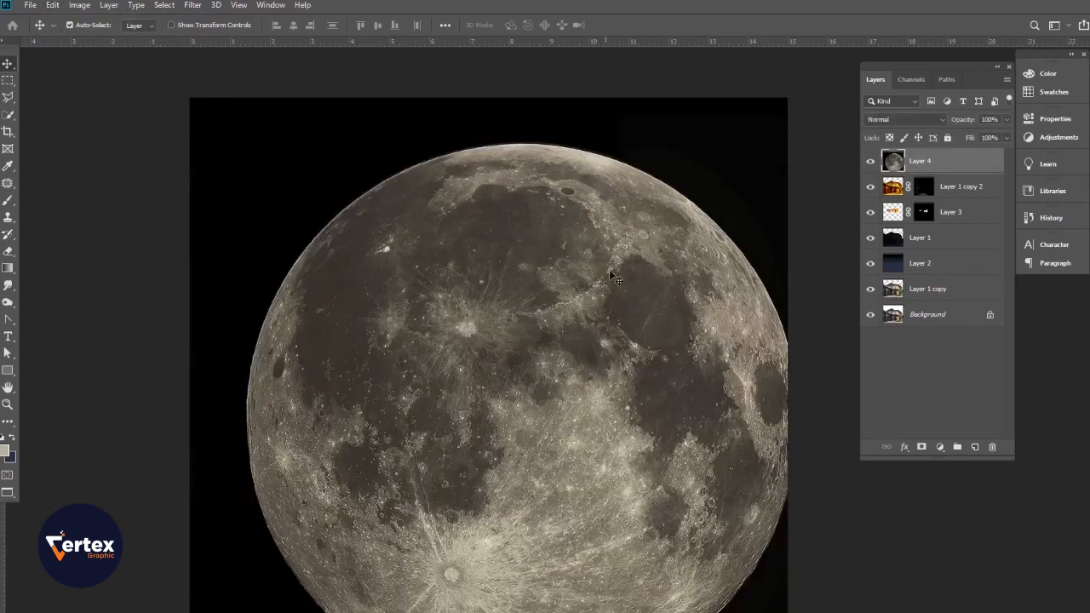
pyautogui.hotkey('ctrl', 't')
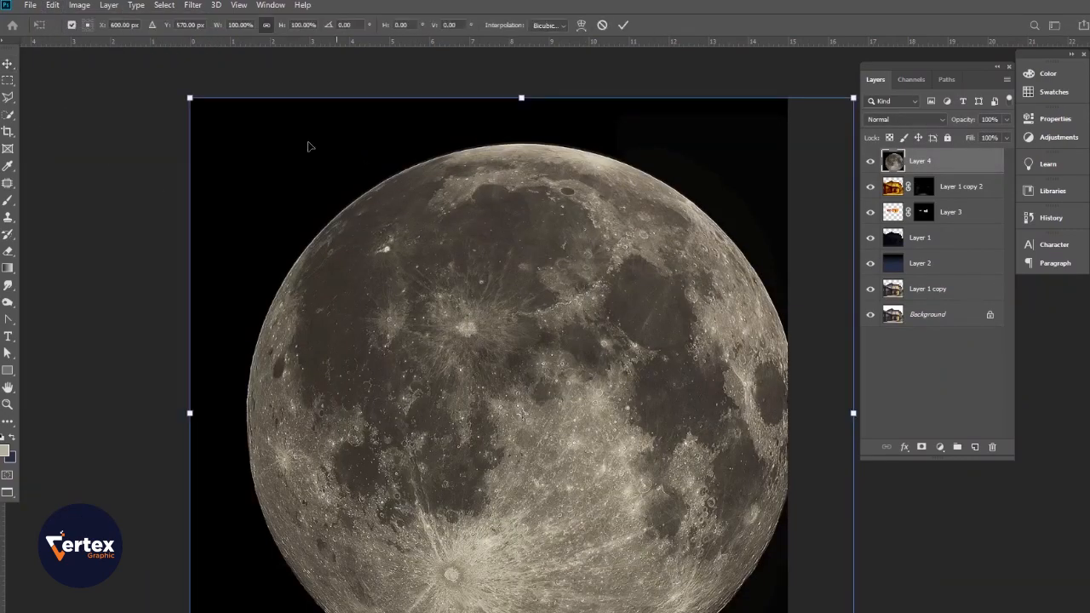
pyautogui.moveTo(198, 103); pyautogui.dragTo(477, 358)
pyautogui.moveTo(689, 450); pyautogui.dragTo(536, 284)
pyautogui.press('Return')
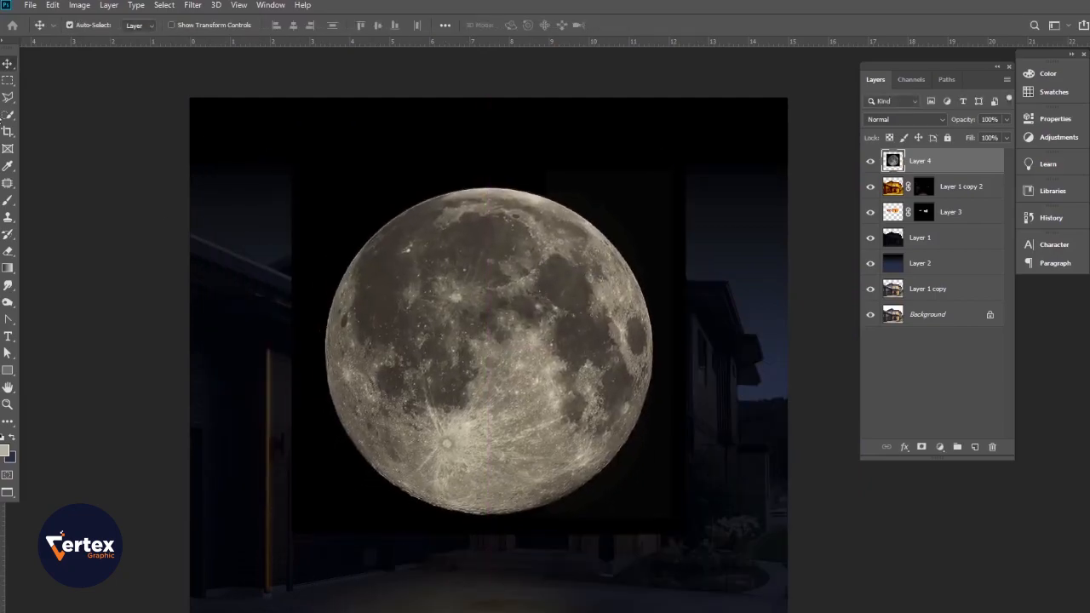
# Copy the moon disc to its own layer with a circular Elliptical Marquee selection, and hide the pasted moon layer with the black background
pyautogui.rightClick(8, 80)
pyautogui.click(68, 92)
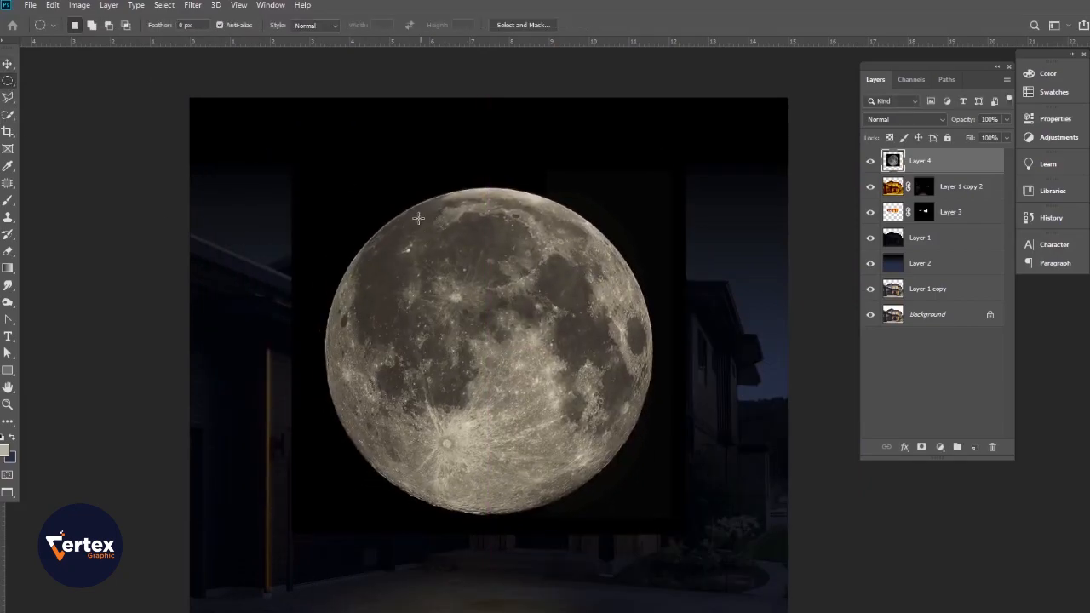
pyautogui.moveTo(353, 164); pyautogui.dragTo(674, 516)
pyautogui.moveTo(525, 292); pyautogui.dragTo(508, 319)
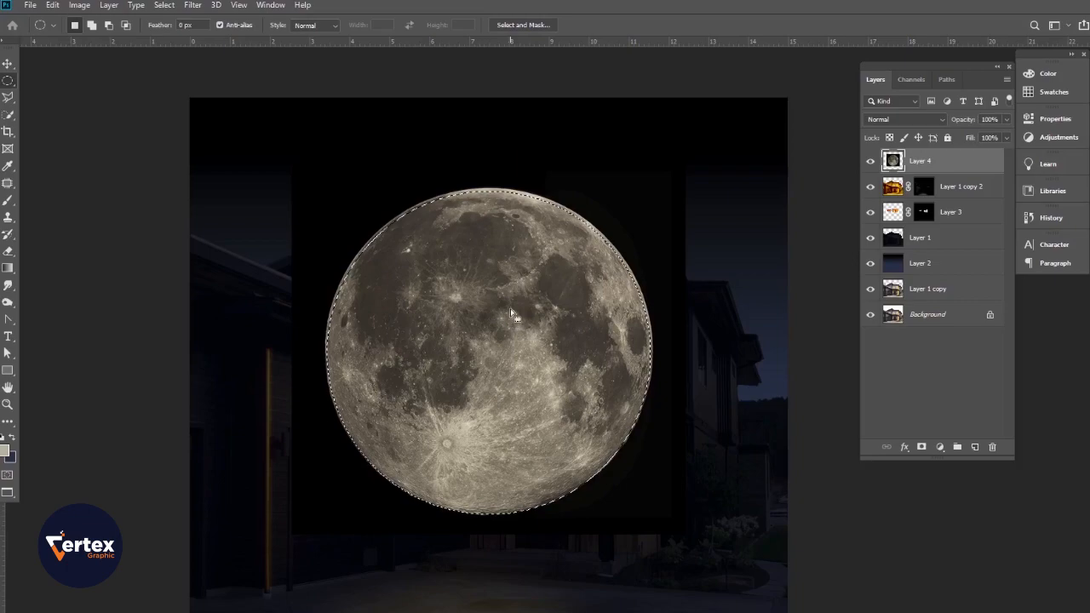
pyautogui.hotkey('ctrl', 'j')
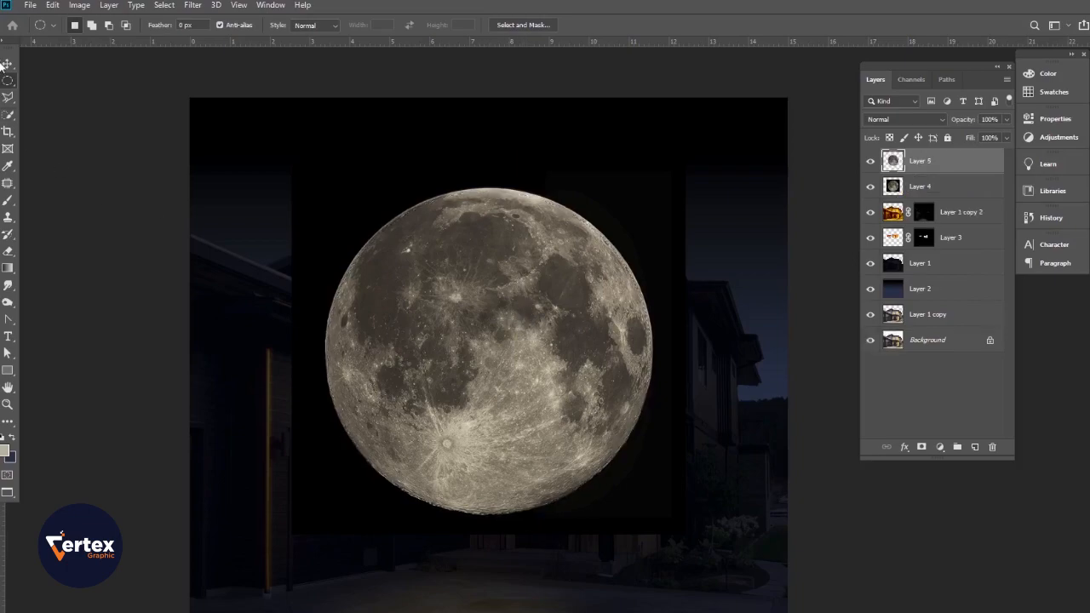
pyautogui.press('v')
pyautogui.click(880, 188)
pyautogui.click(870, 187)
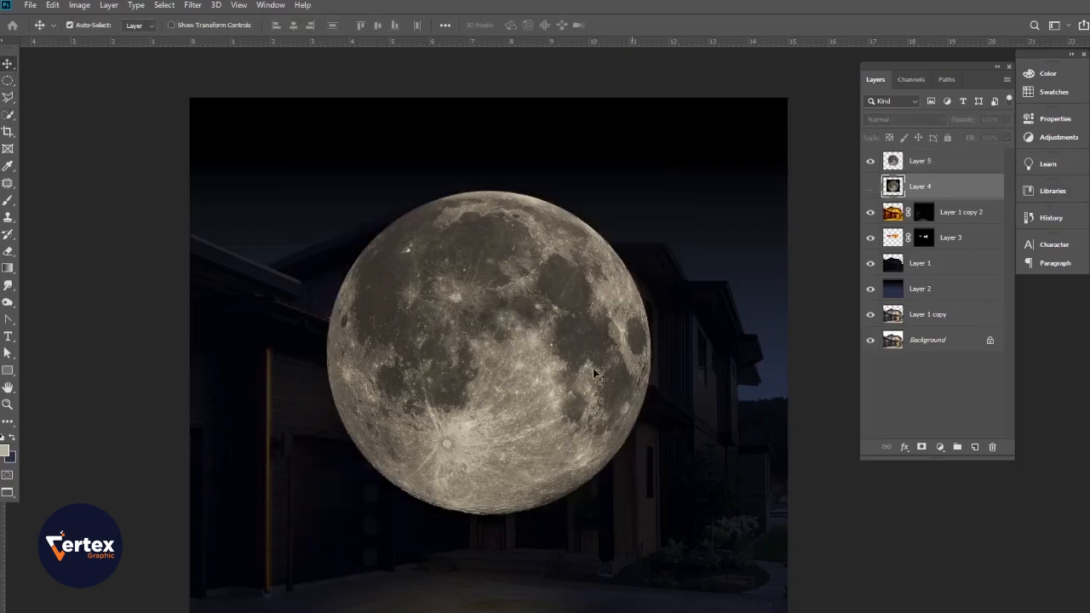
# Brighten the cut-out moon layer with Levels, using input midtone 2.3, input white 184 and output white 225
pyautogui.scroll(-2, 490, 360)
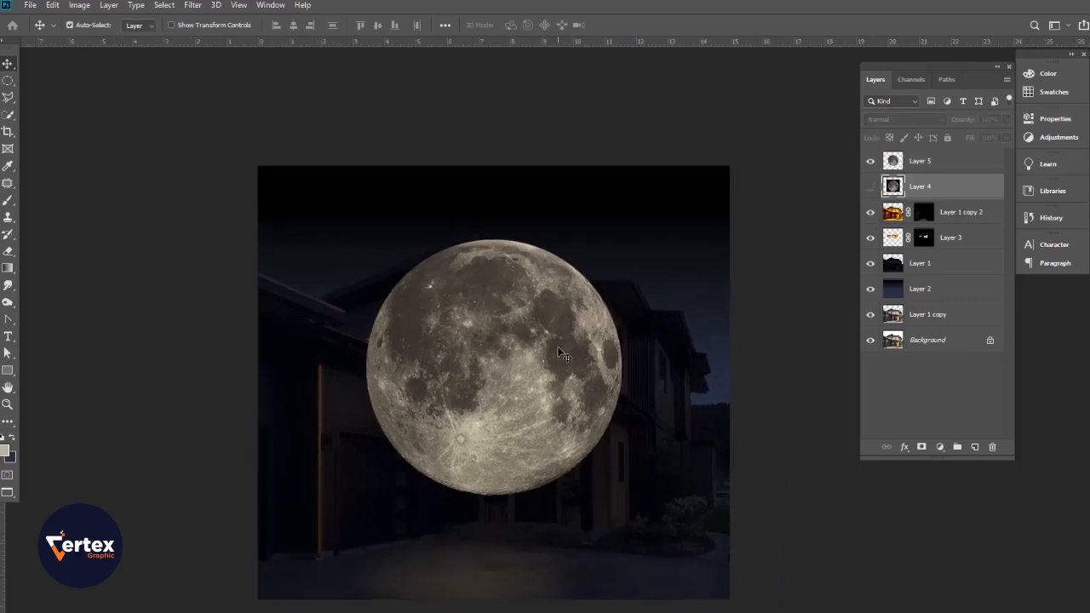
pyautogui.click(911, 164)
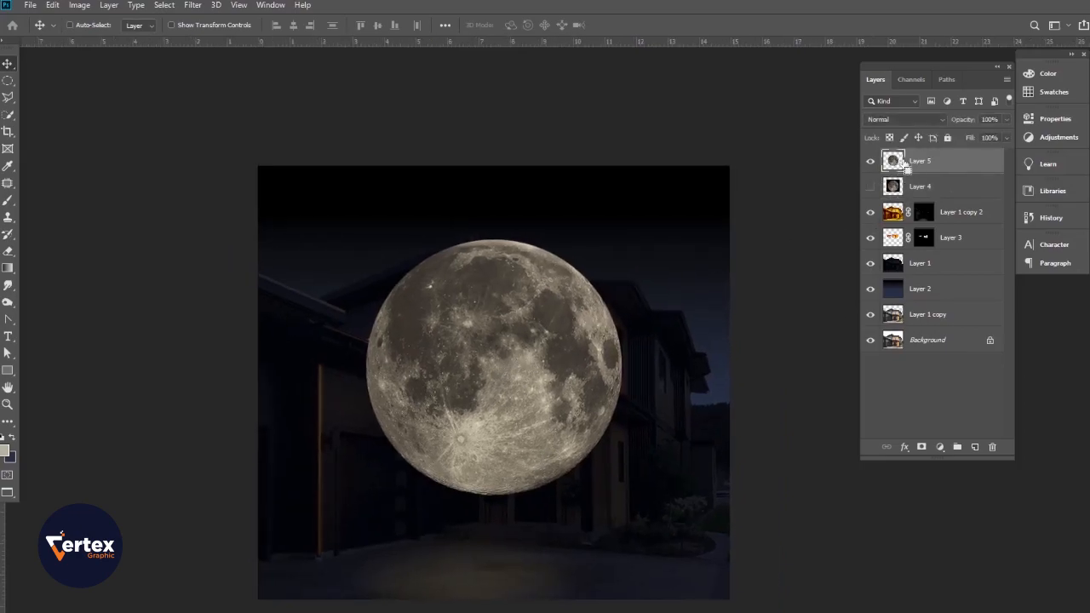
pyautogui.hotkey('ctrl', 'l')
pyautogui.moveTo(655, 232); pyautogui.dragTo(861, 211)
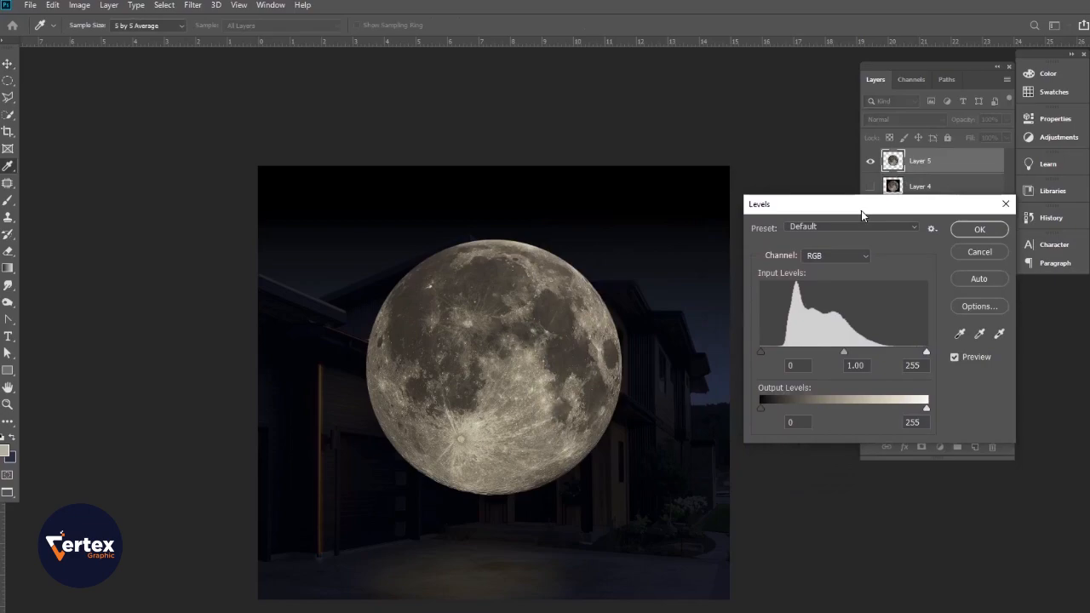
pyautogui.moveTo(927, 354); pyautogui.dragTo(907, 354)
pyautogui.moveTo(773, 353); pyautogui.dragTo(750, 355)
pyautogui.moveTo(839, 353); pyautogui.dragTo(791, 356)
pyautogui.moveTo(928, 411); pyautogui.dragTo(905, 411)
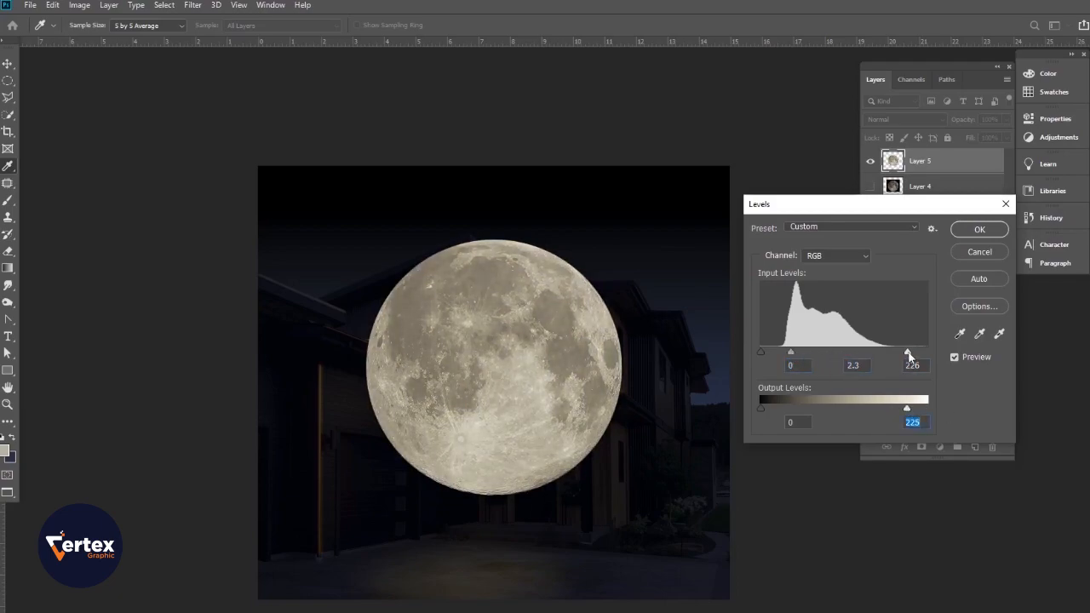
pyautogui.click(880, 354)
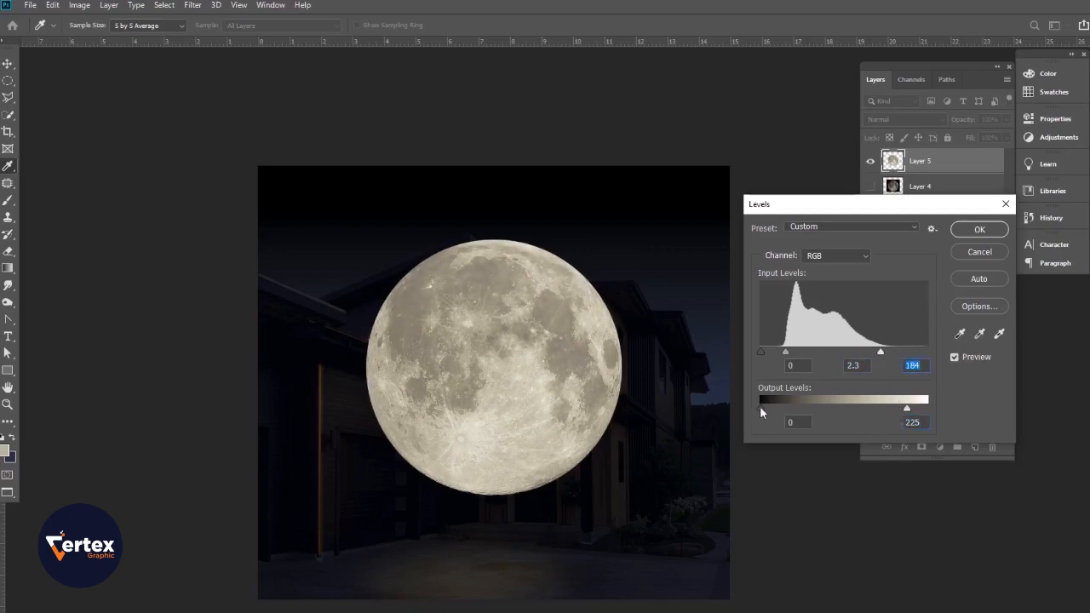
pyautogui.moveTo(770, 409); pyautogui.dragTo(741, 407)
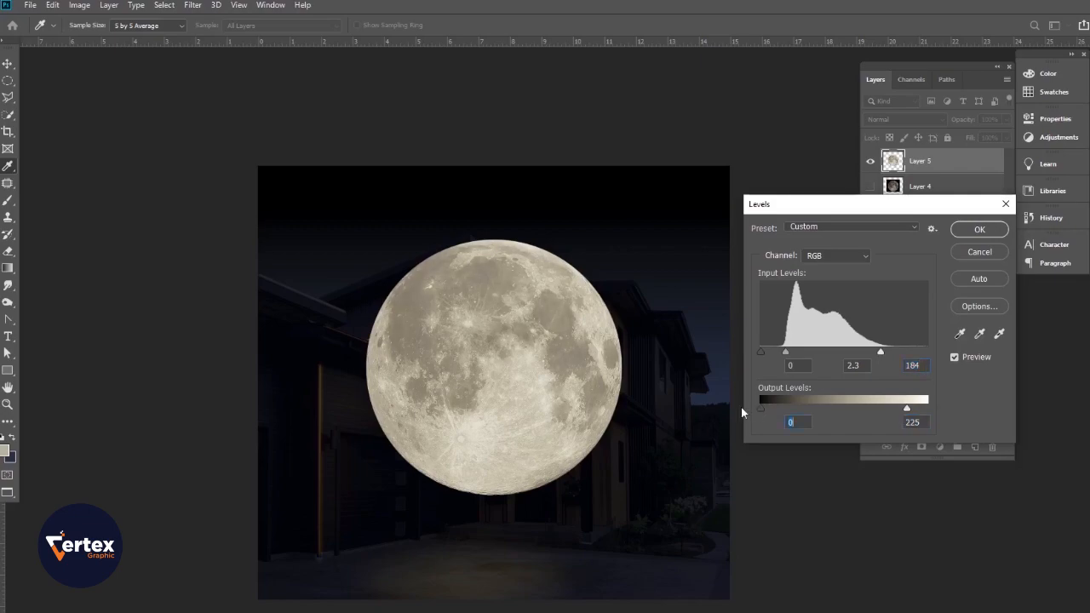
pyautogui.click(979, 229)
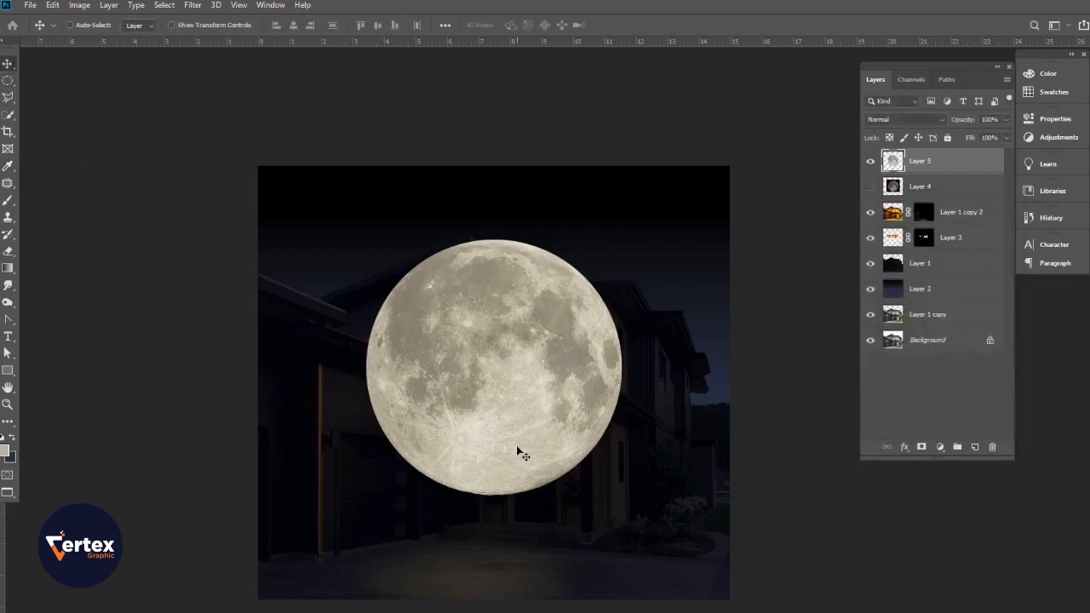
# Shrink the moon to a small disc and place it in the sky overlapping the right-hand roof of the house
pyautogui.hotkey('ctrl', 't')
pyautogui.moveTo(377, 251); pyautogui.dragTo(540, 416)
pyautogui.moveTo(606, 412); pyautogui.dragTo(646, 271)
pyautogui.press('Return')
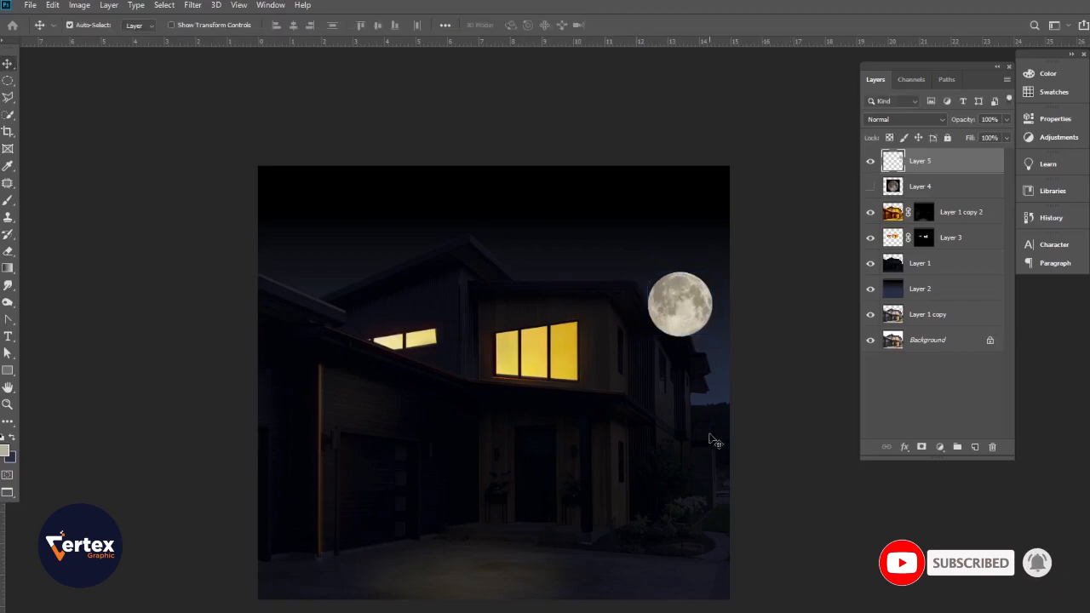
# Load the house silhouette of Layer 1 as a selection, delete the overlapping part of the moon and deselect
pyautogui.hotkey('ctrl', '+')
pyautogui.keyDown('ctrl'); pyautogui.click(902, 271); pyautogui.keyUp('ctrl')
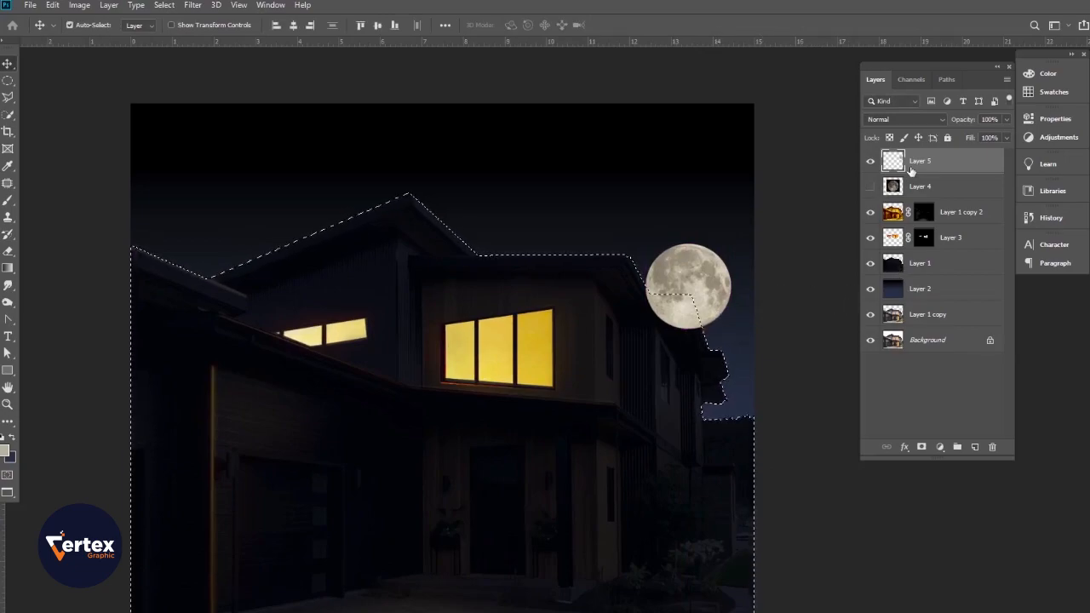
pyautogui.press('Delete')
pyautogui.hotkey('ctrl', 'd')
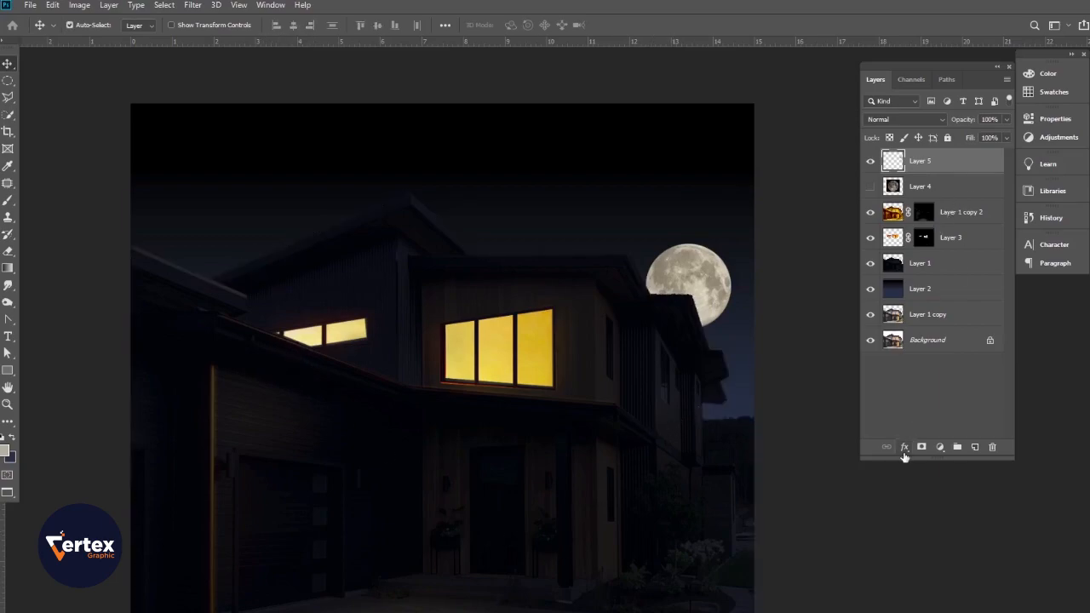
# Add an Outer Glow in Screen mode to the moon layer with 54% opacity, 0% spread and a size of 57 px
pyautogui.click(904, 449)
pyautogui.click(914, 461)
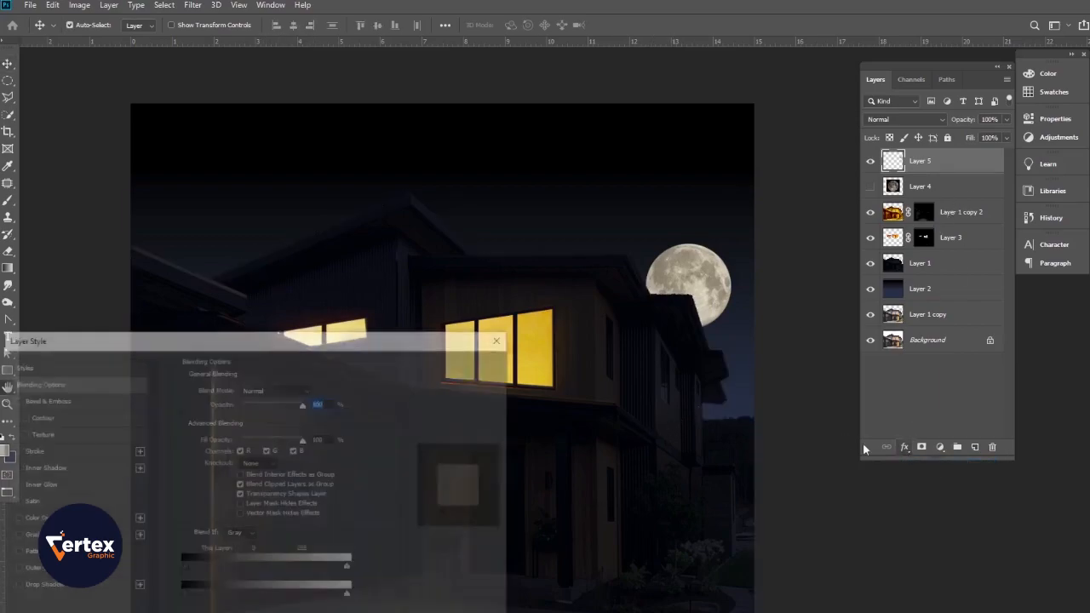
pyautogui.click(35, 569)
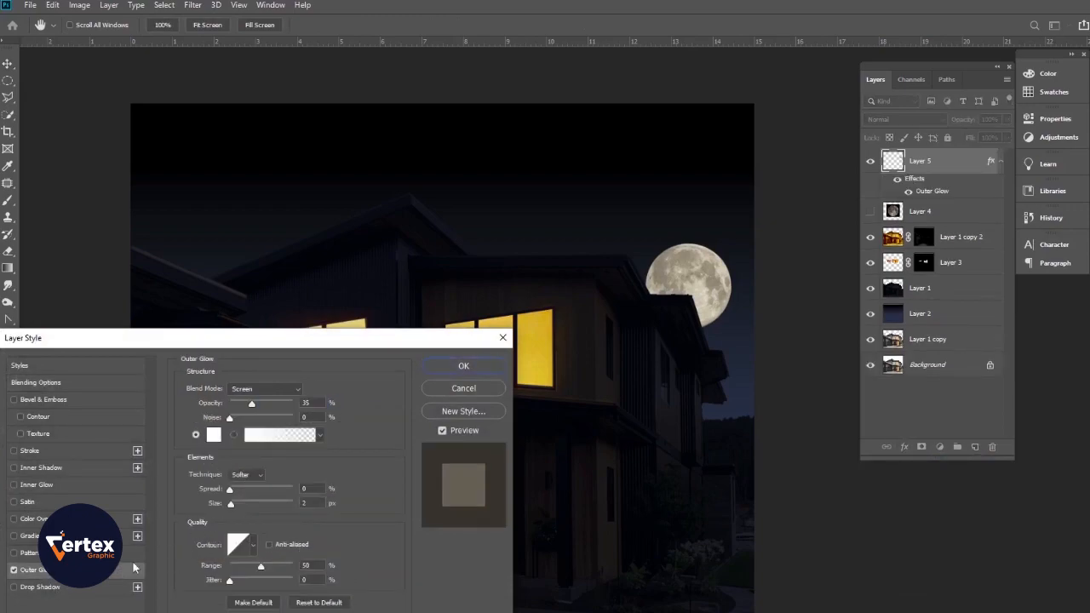
pyautogui.moveTo(260, 409); pyautogui.dragTo(263, 405)
pyautogui.moveTo(230, 492); pyautogui.dragTo(204, 489)
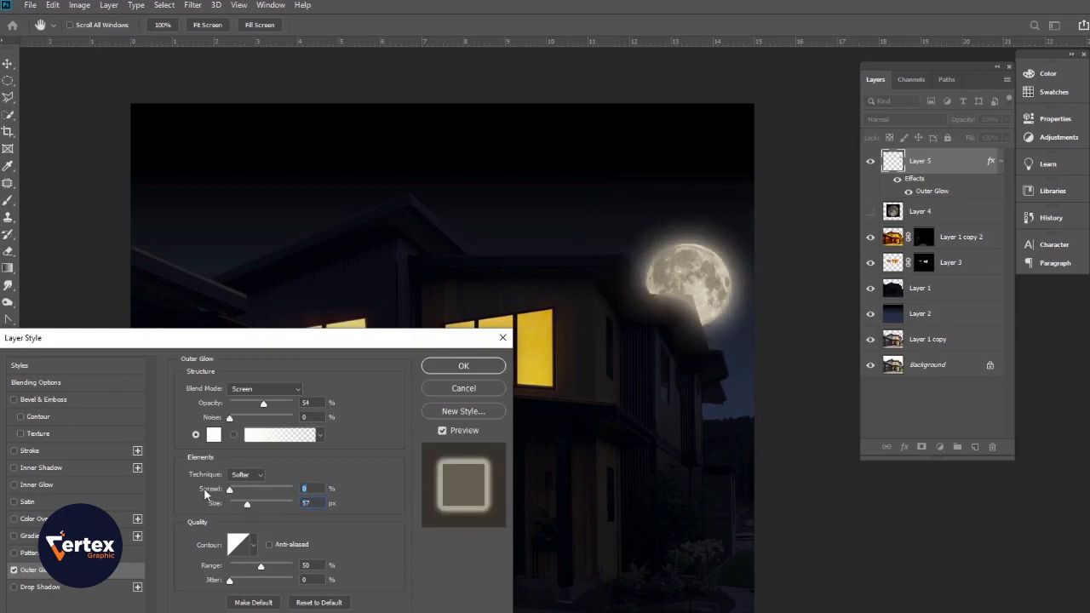
# Soften the moon's outer glow by setting its opacity to 30% with 0% noise and 0% jitter, and reduce its range slightly
pyautogui.moveTo(265, 403)
pyautogui.mouseDown()
pyautogui.moveTo(288, 406)
pyautogui.moveTo(255, 418)
pyautogui.mouseUp()
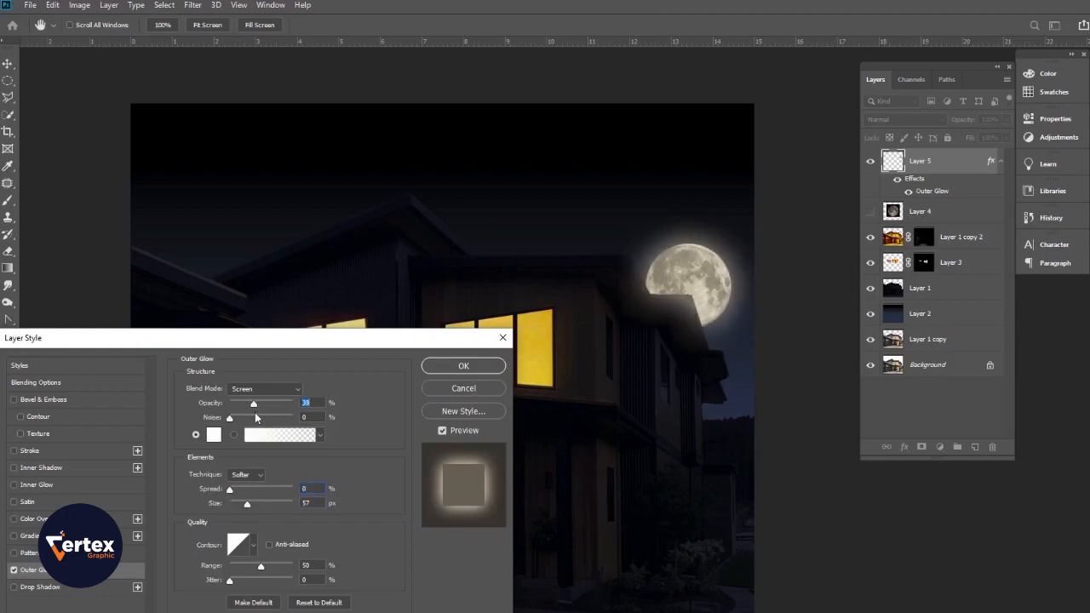
pyautogui.click(230, 419)
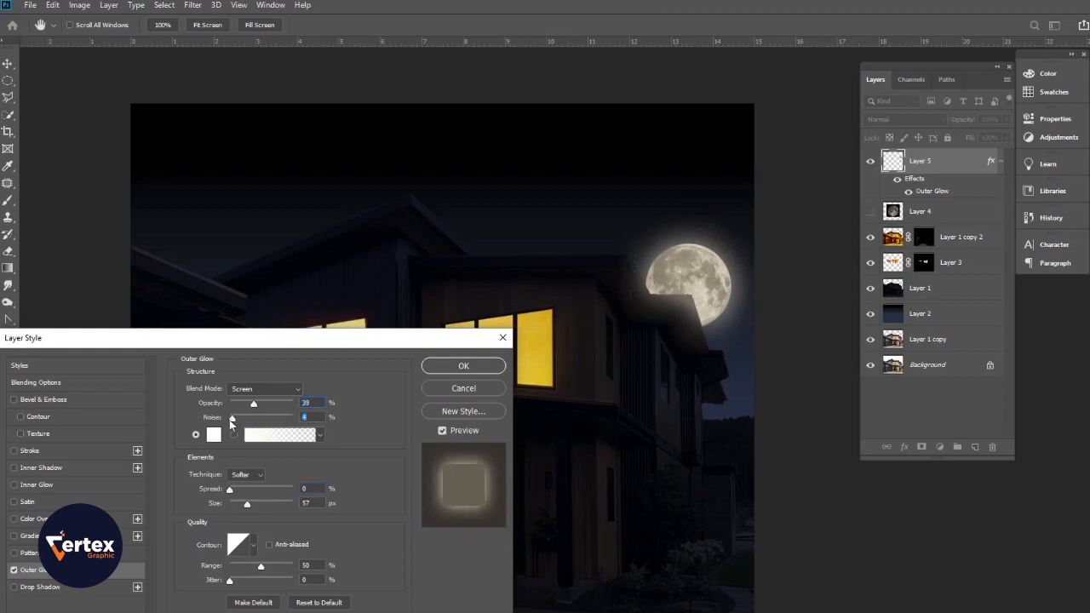
pyautogui.moveTo(254, 403); pyautogui.dragTo(250, 409)
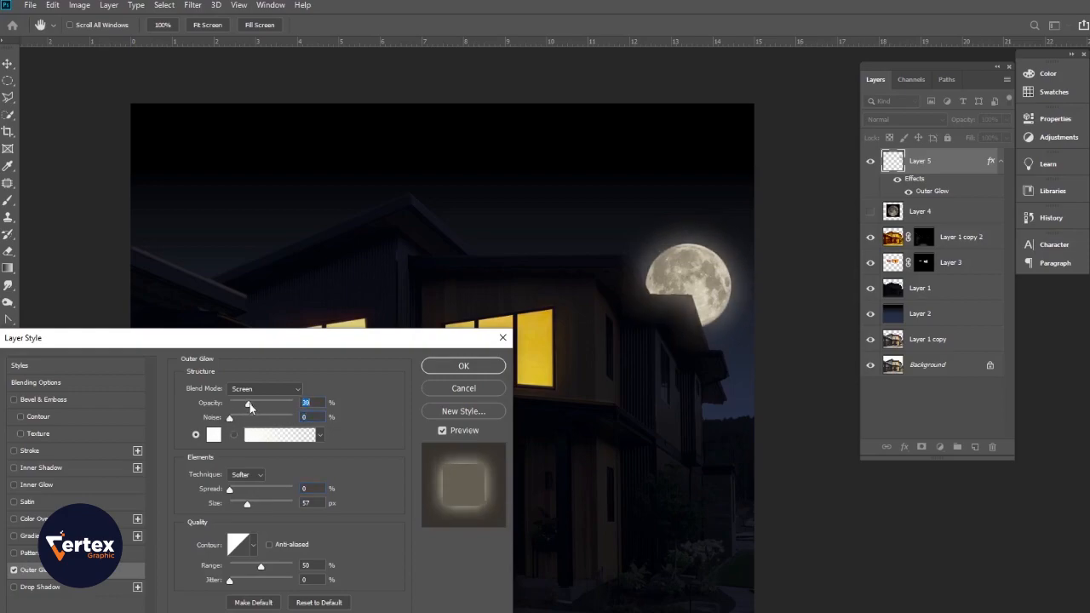
pyautogui.click(228, 581)
pyautogui.moveTo(261, 566)
pyautogui.mouseDown()
pyautogui.moveTo(277, 571)
pyautogui.moveTo(228, 579)
pyautogui.moveTo(284, 580)
pyautogui.moveTo(260, 581)
pyautogui.mouseUp()
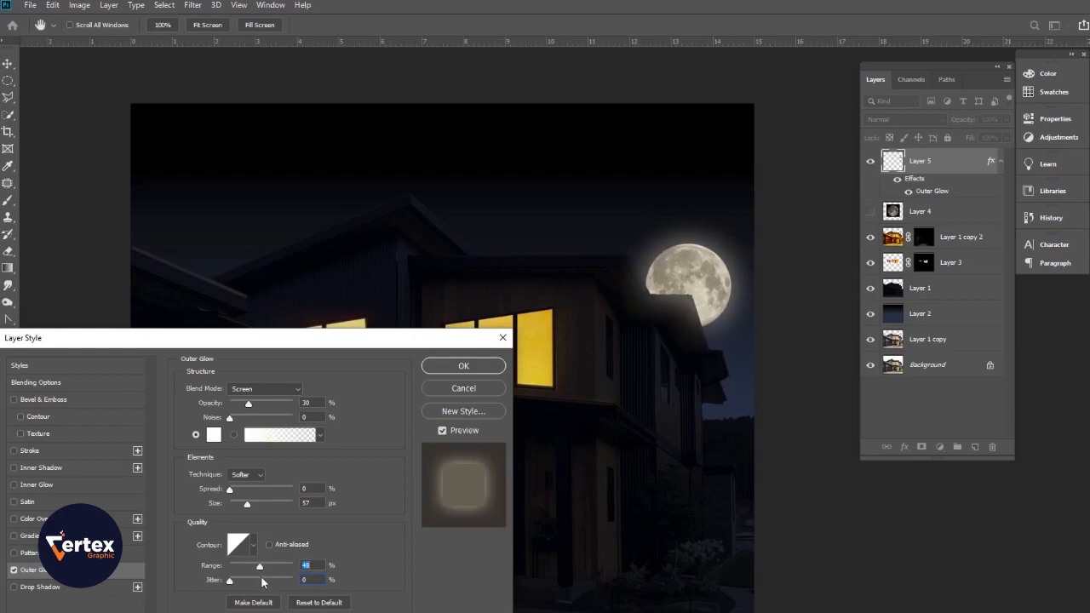
# Add an Inner Shadow in Screen mode with white (ffffff) as its colour to the moon layer
pyautogui.click(47, 468)
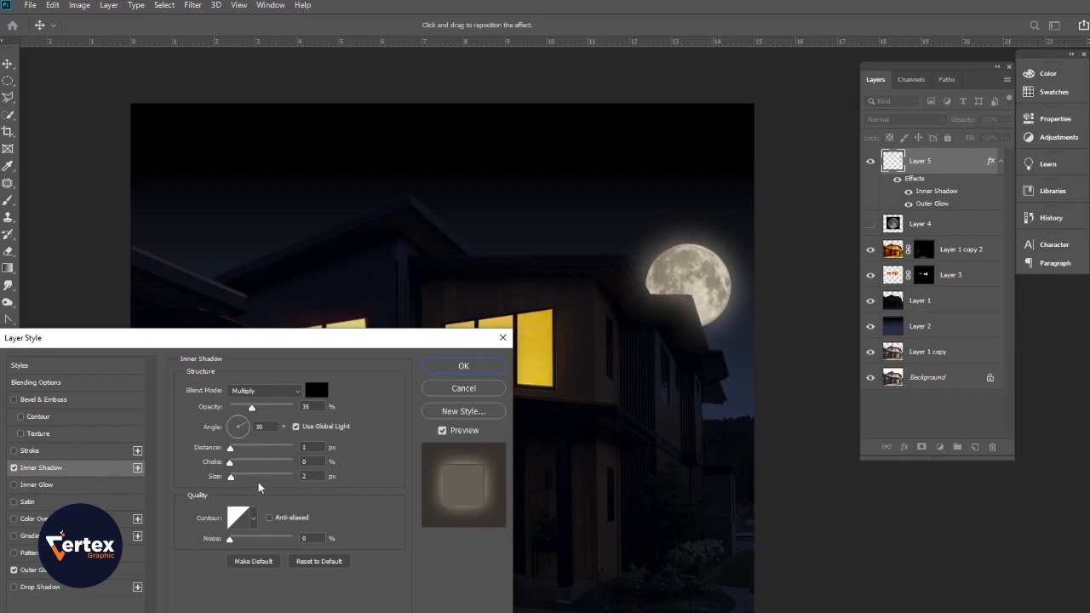
pyautogui.click(264, 391)
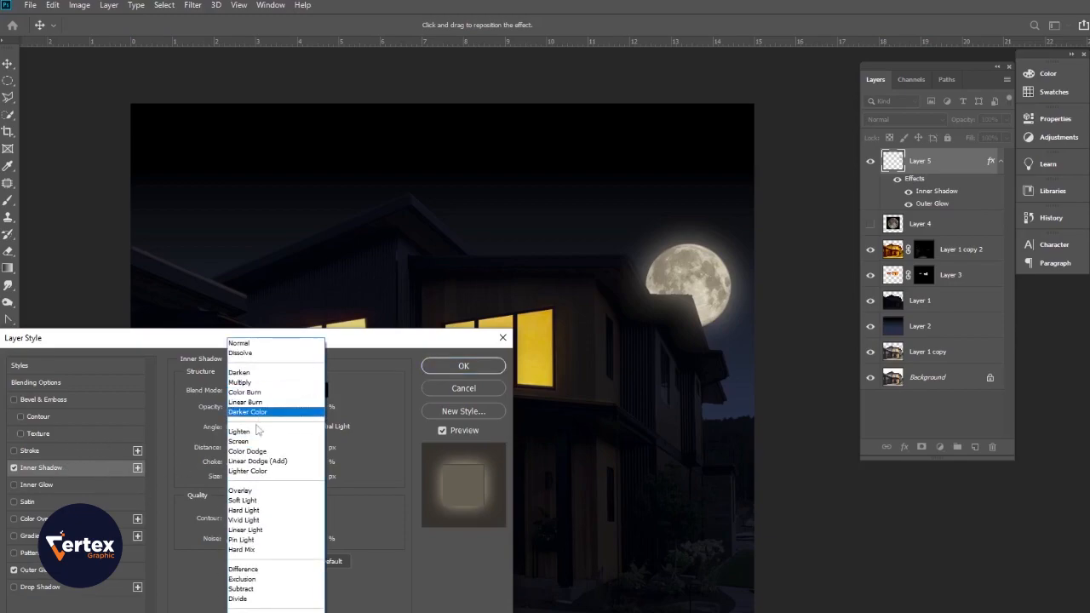
pyautogui.click(259, 443)
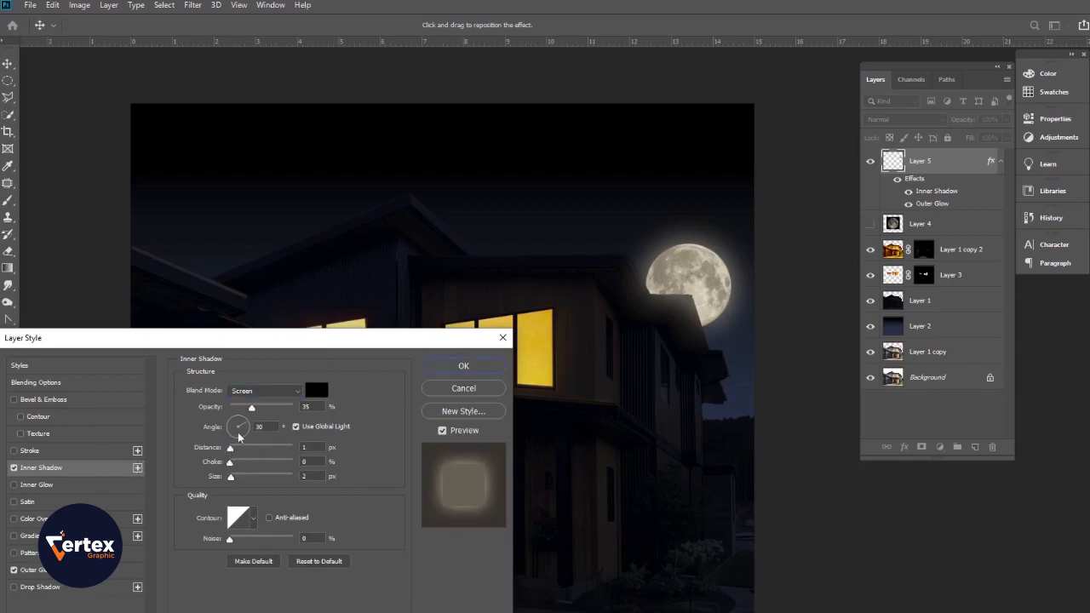
pyautogui.click(316, 390)
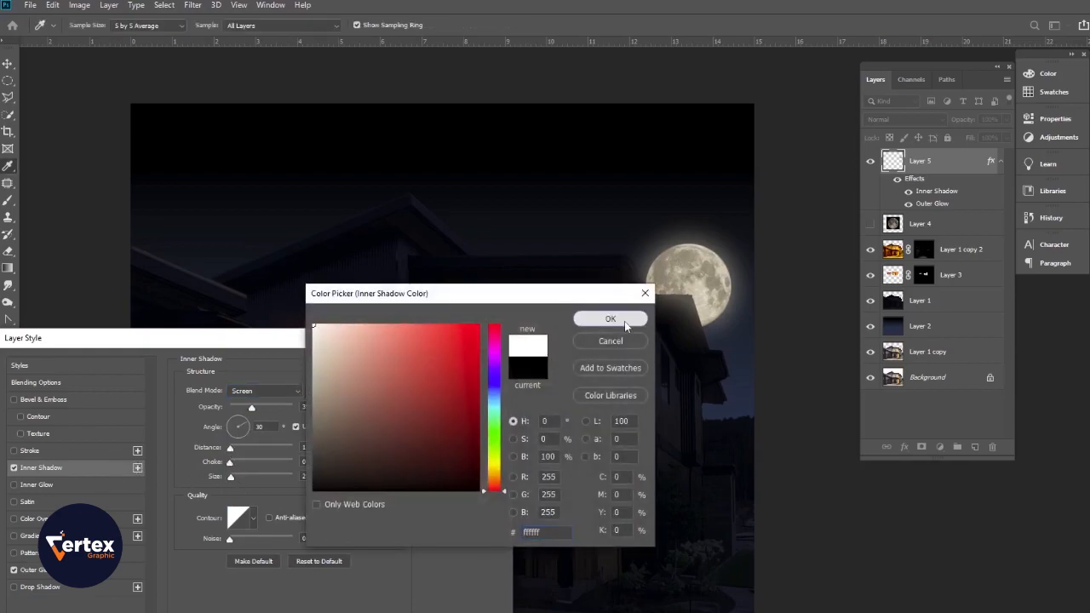
pyautogui.click(626, 318)
# Set the moon's inner shadow size to 10 px and adjust its opacity for a bright rim
pyautogui.moveTo(231, 484)
pyautogui.mouseDown()
pyautogui.moveTo(248, 479)
pyautogui.moveTo(239, 479)
pyautogui.mouseUp()
pyautogui.moveTo(251, 407); pyautogui.dragTo(291, 410)
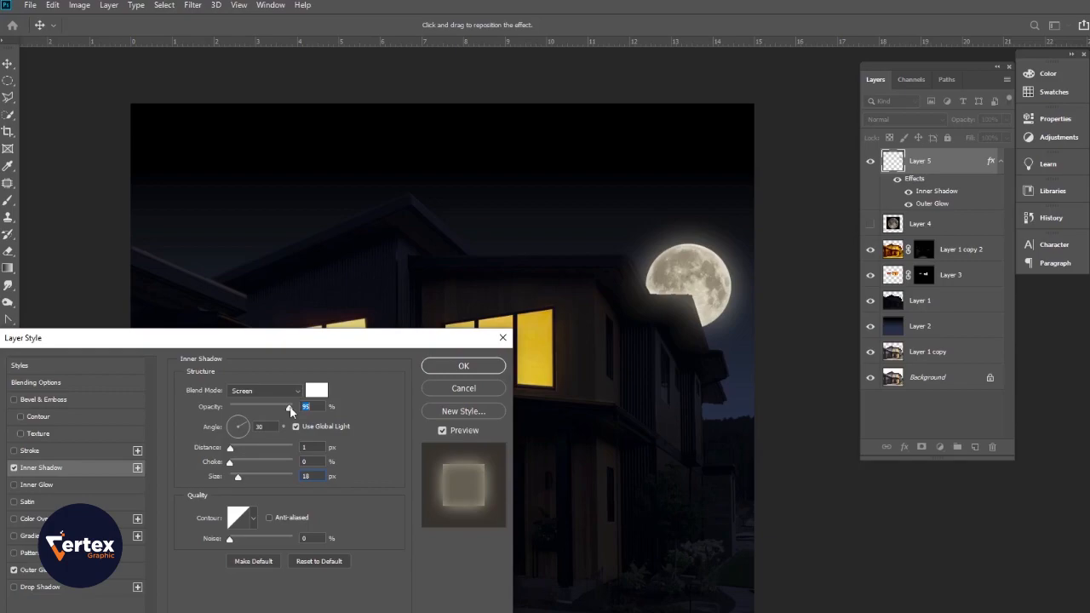
pyautogui.moveTo(233, 466)
pyautogui.mouseDown()
pyautogui.moveTo(255, 467)
pyautogui.moveTo(217, 467)
pyautogui.moveTo(237, 479)
pyautogui.mouseUp()
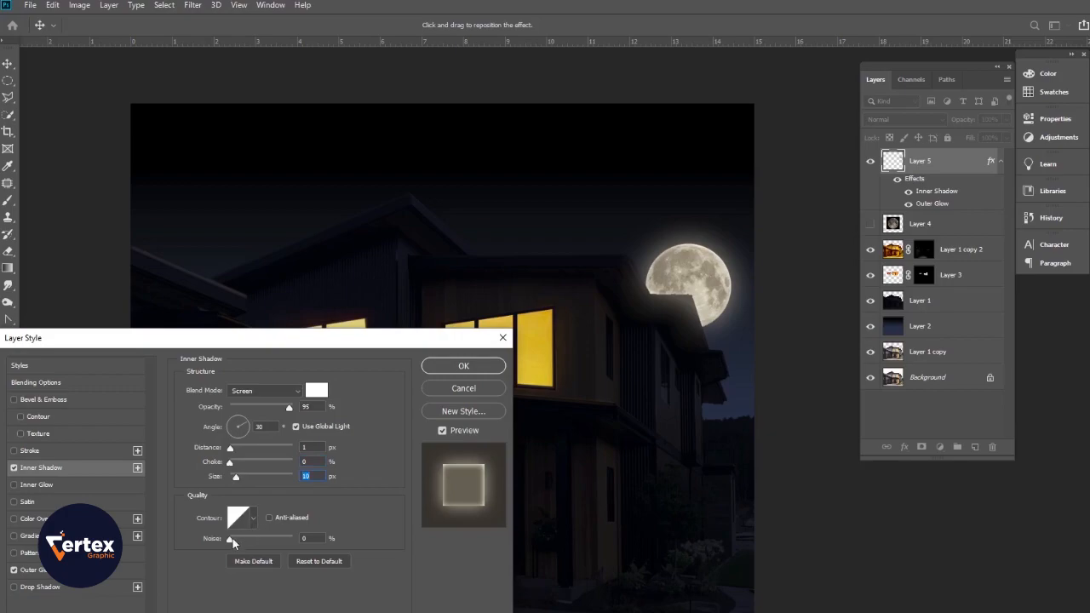
pyautogui.moveTo(257, 408)
pyautogui.mouseDown()
pyautogui.moveTo(219, 407)
pyautogui.moveTo(263, 412)
pyautogui.mouseUp()
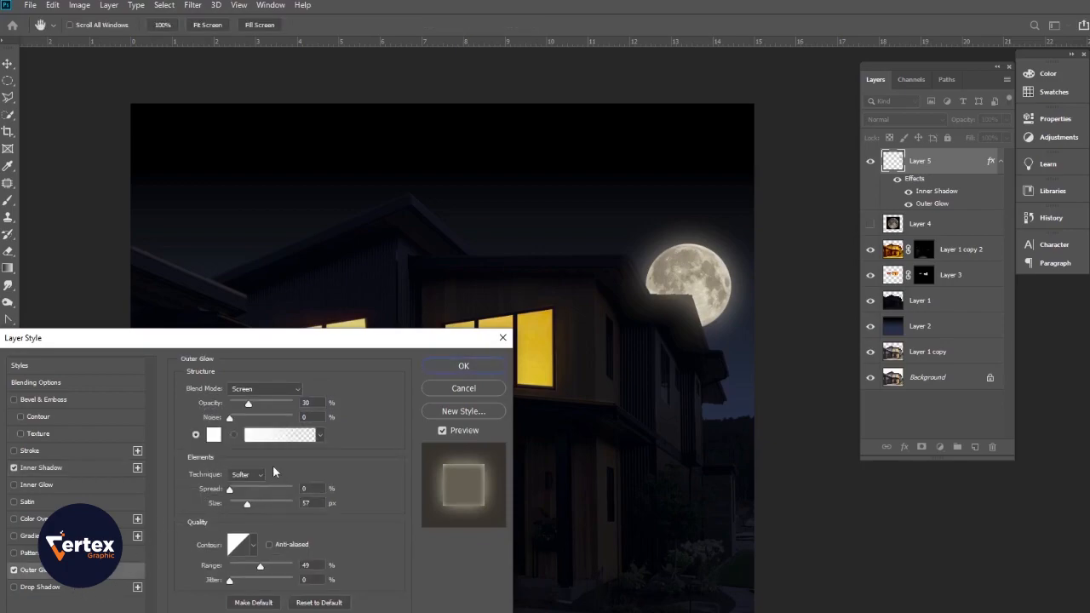
# Enlarge the moon's outer glow to a size of 84 px, apply the layer style and collapse the effects list
pyautogui.moveTo(249, 504); pyautogui.dragTo(255, 507)
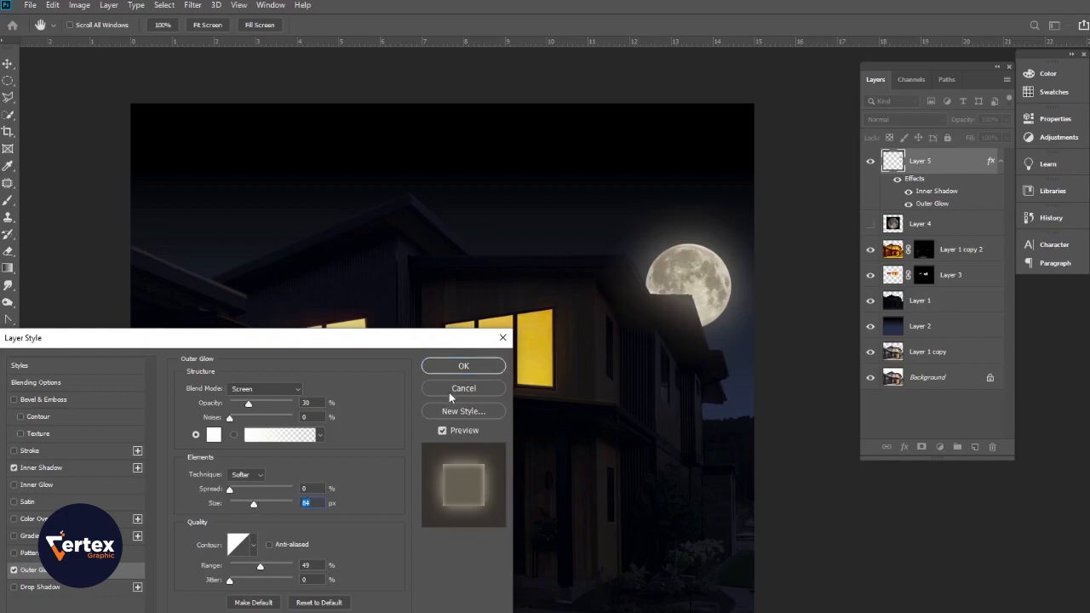
pyautogui.click(465, 367)
pyautogui.click(1001, 162)
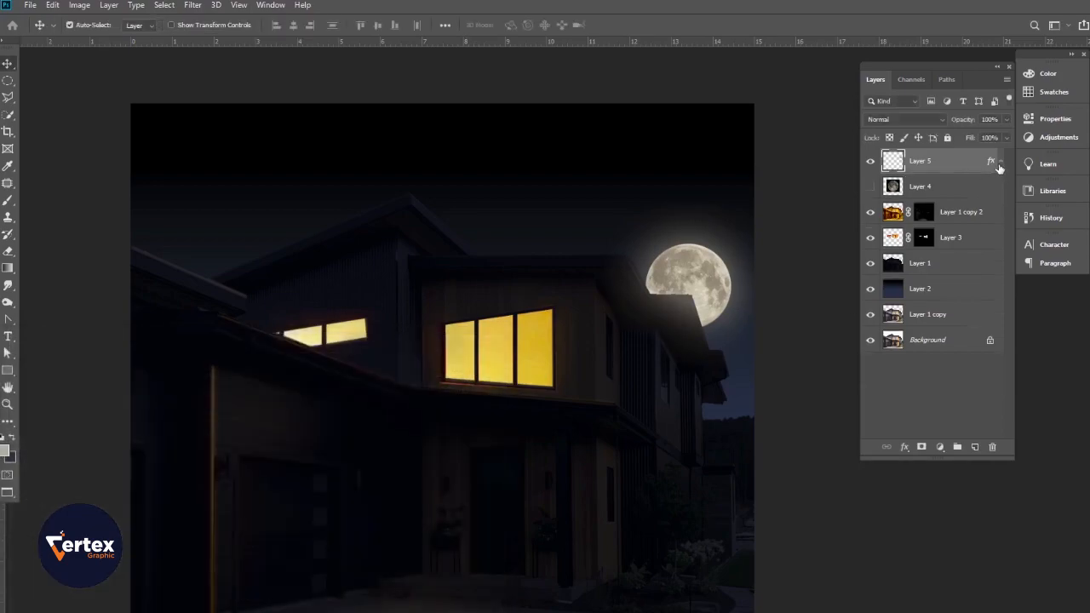
# Cool the moon's colour with a Color Balance adjustment on its midtones, shifting them toward blue, and deselect the layer
pyautogui.click(79, 5)
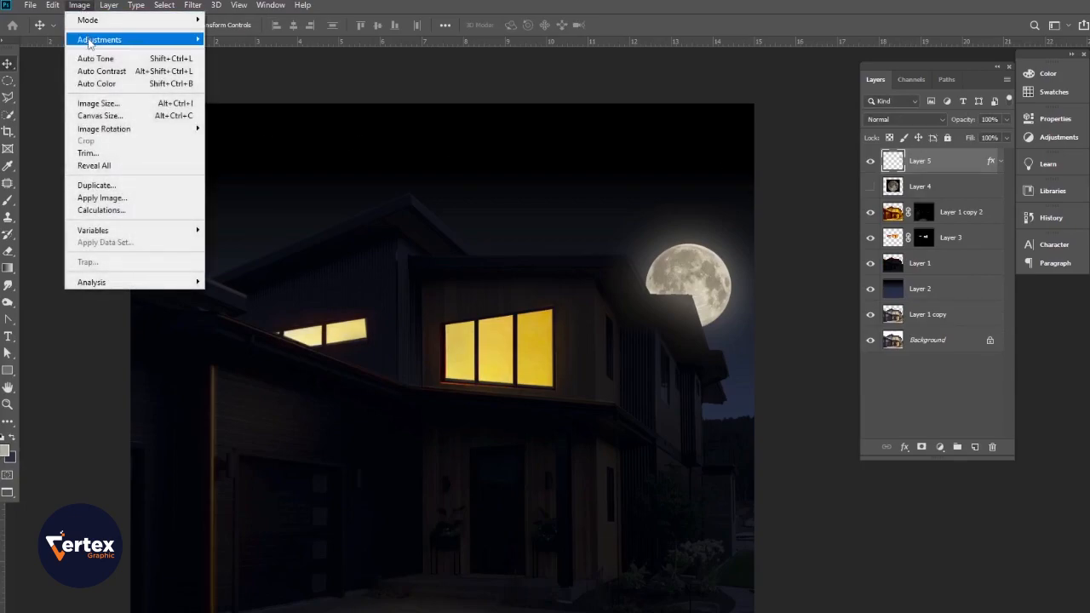
pyautogui.moveTo(94, 41)
pyautogui.click(241, 121)
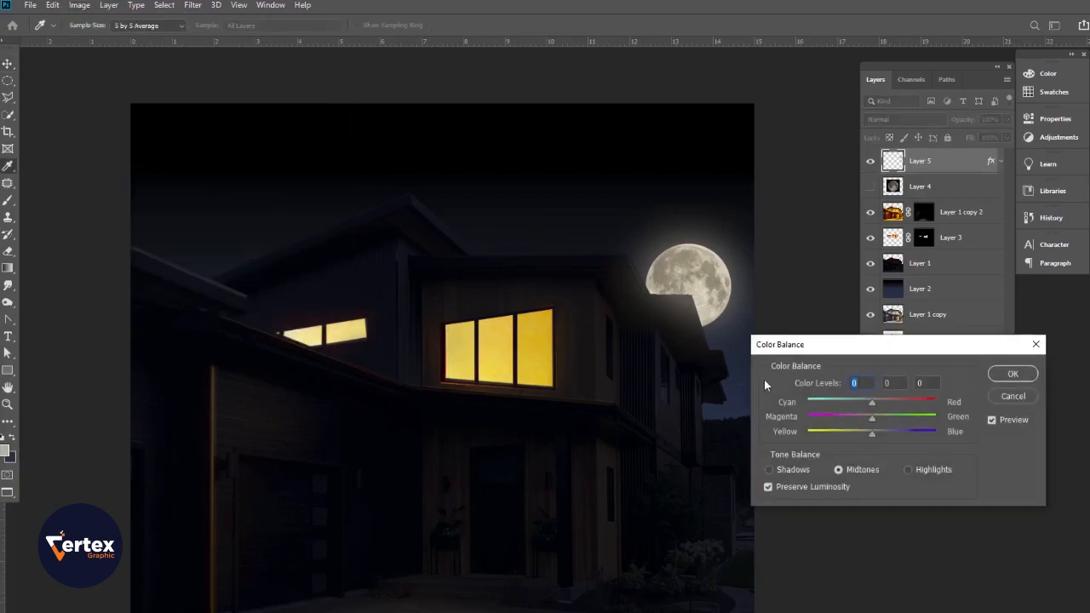
pyautogui.moveTo(874, 409); pyautogui.dragTo(888, 437)
pyautogui.click(1019, 380)
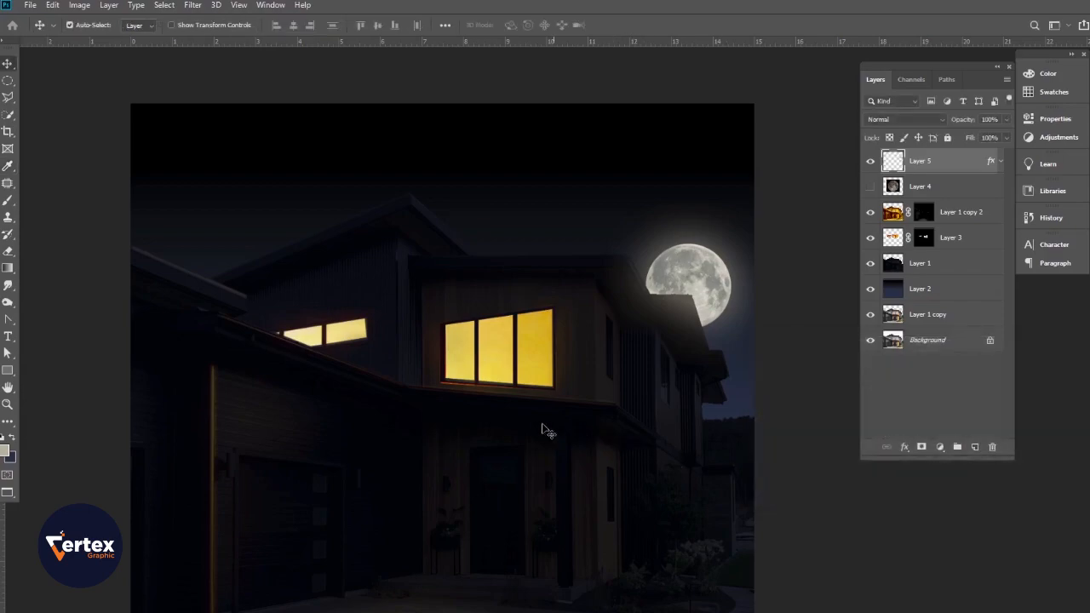
pyautogui.scroll(-3, 523, 399)
pyautogui.scroll(2, 520, 372)
pyautogui.moveTo(532, 361); pyautogui.dragTo(540, 344)
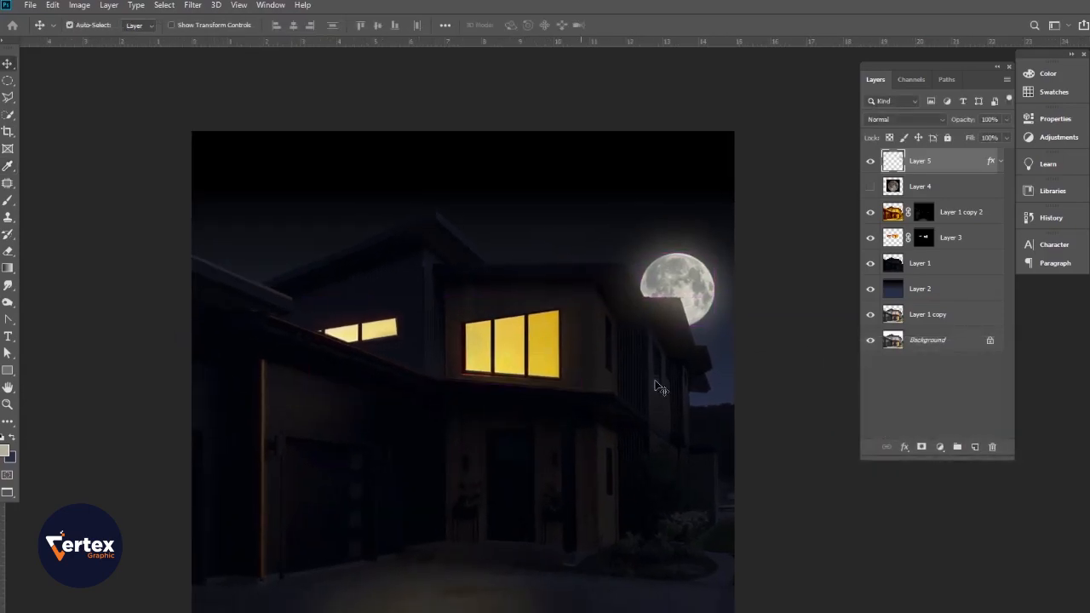
pyautogui.click(790, 457)
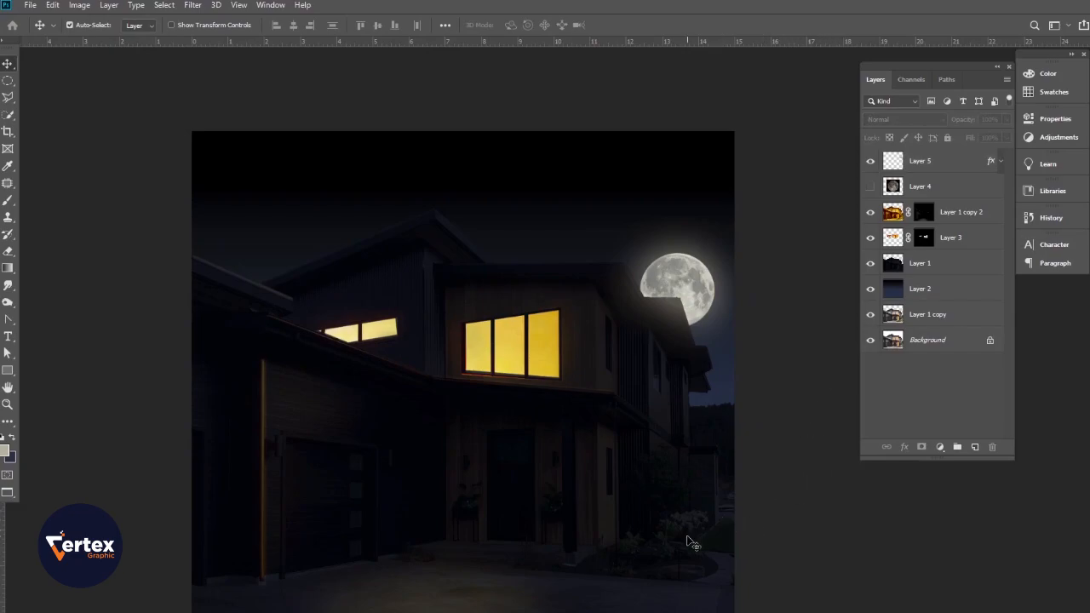
# Switch to the Google Images page in the browser and search for "night sky"
pyautogui.hotkey('alt', 'Tab')
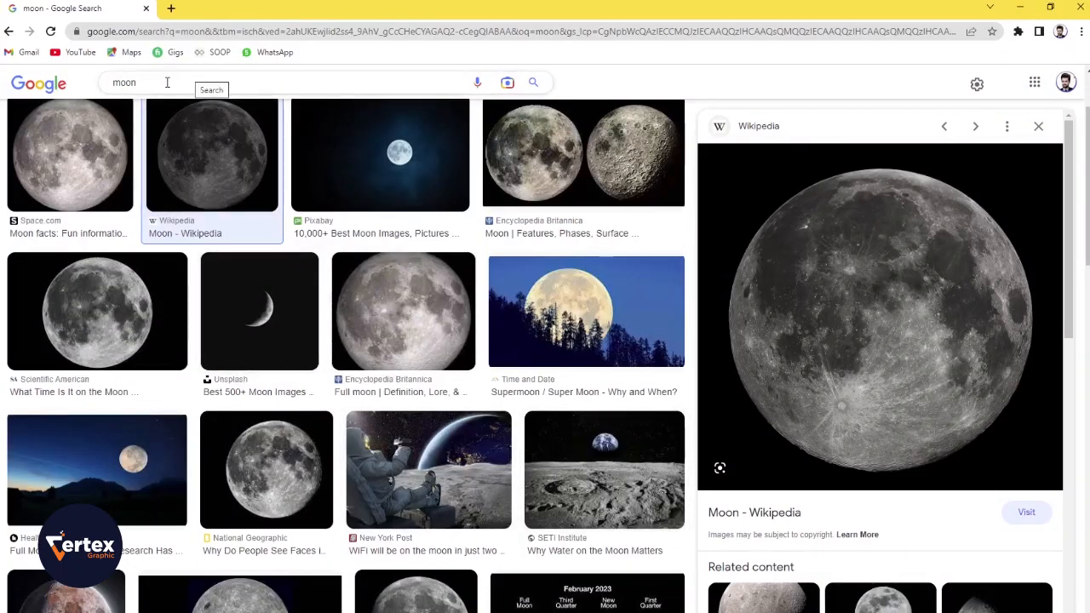
pyautogui.moveTo(167, 81); pyautogui.dragTo(122, 102)
pyautogui.press('BackSpace')
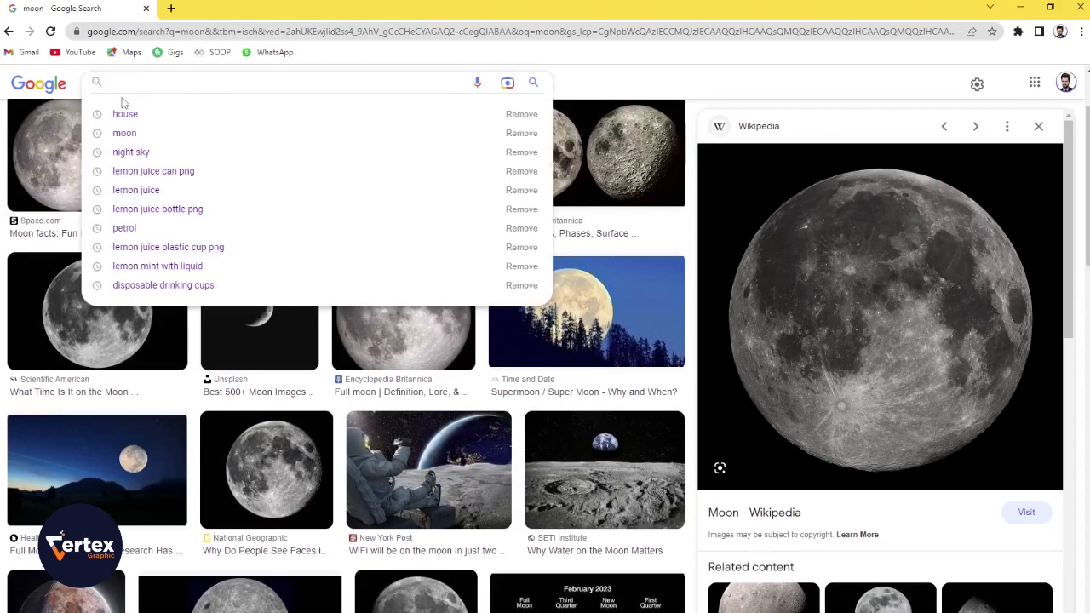
pyautogui.write('night sky')
pyautogui.press('Return')
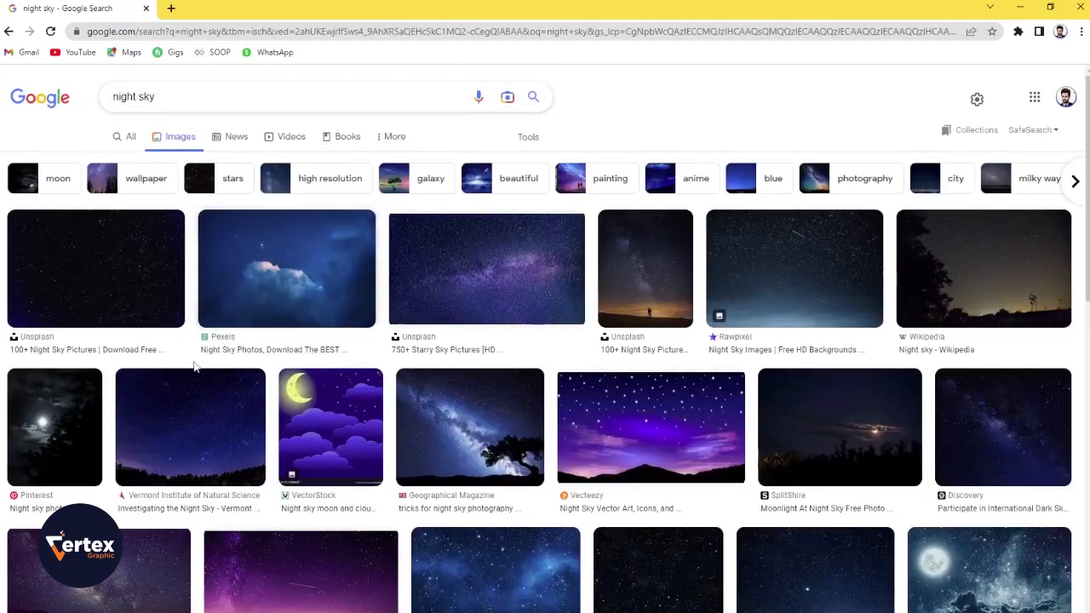
# Open the first Unsplash starry sky result and copy its image
pyautogui.click(136, 287)
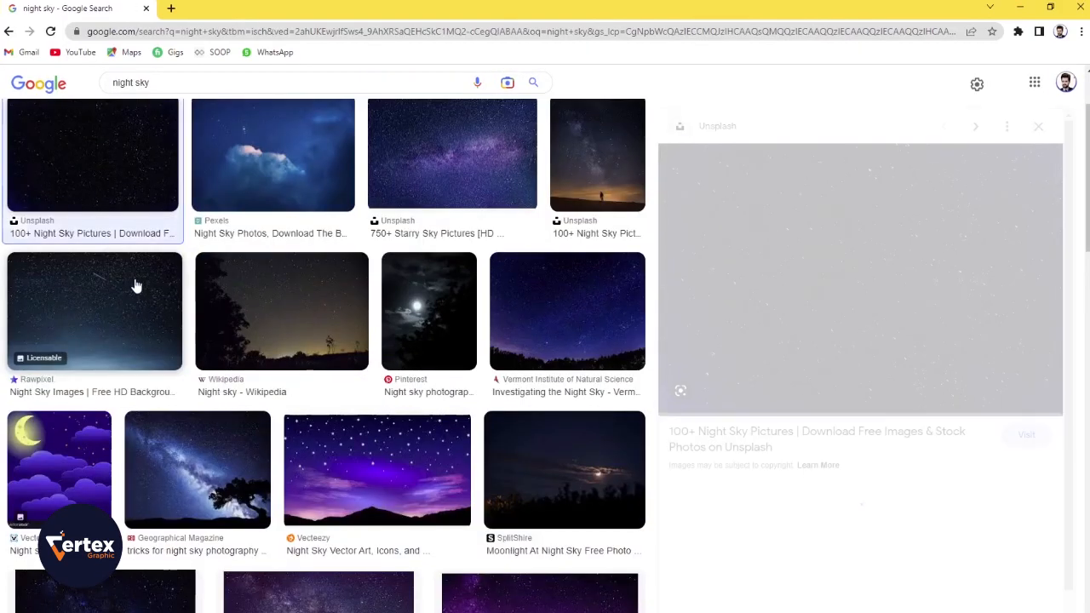
pyautogui.rightClick(877, 247)
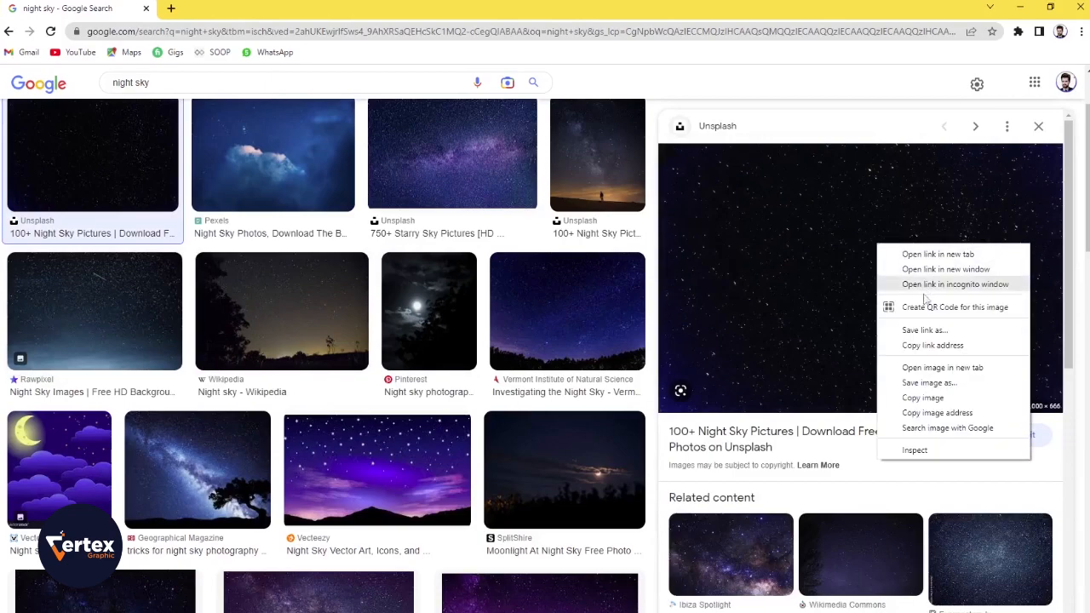
pyautogui.click(925, 402)
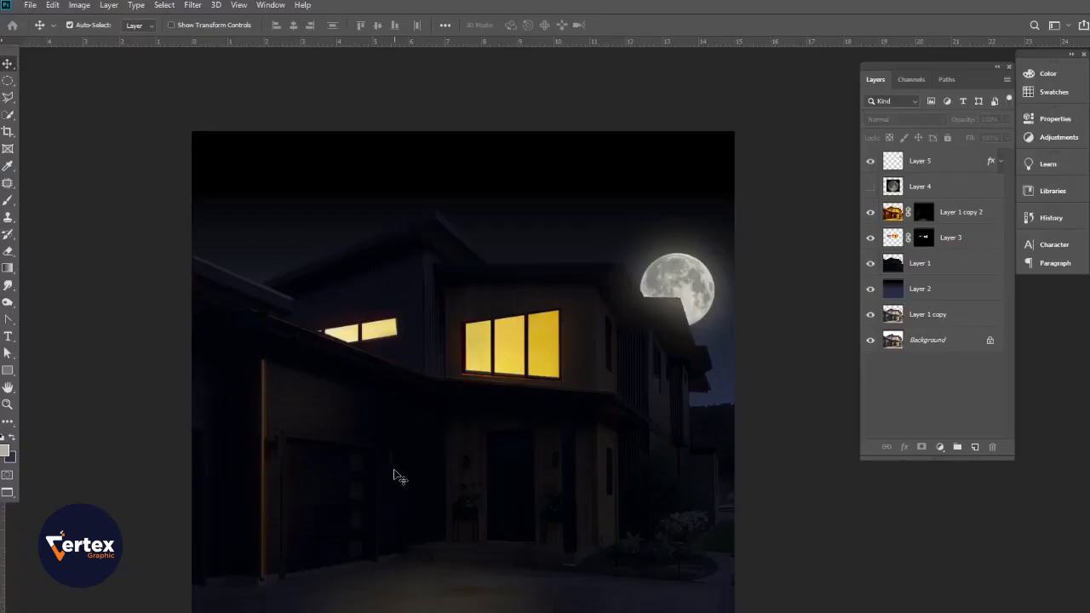
pyautogui.press('f')
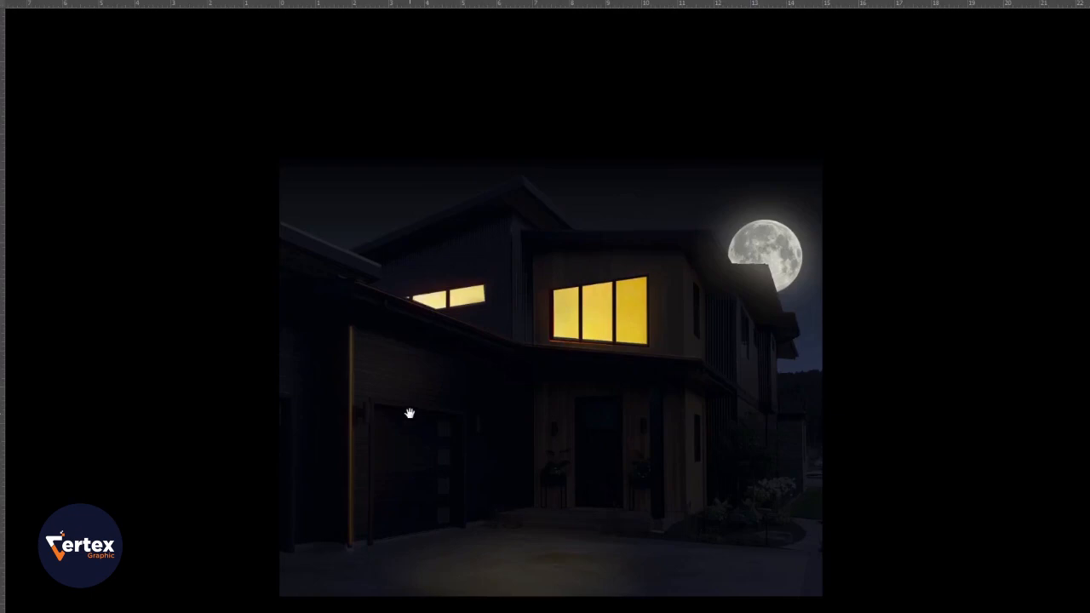
pyautogui.press('f')
pyautogui.press('f')
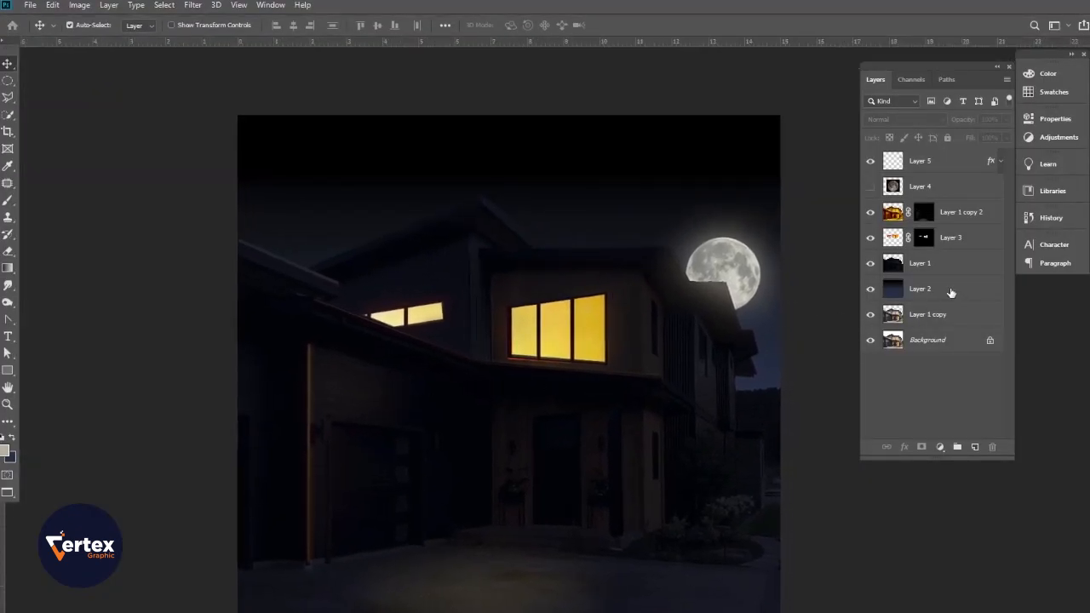
# Paste the copied starry sky image as a new layer directly above Layer 2
pyautogui.click(951, 290)
pyautogui.click(30, 7)
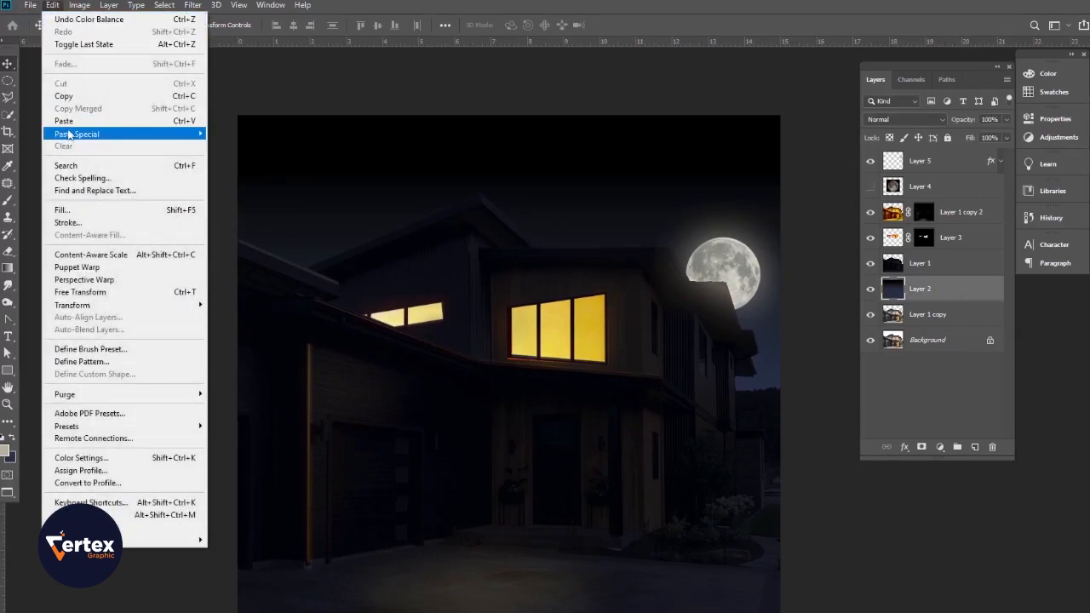
pyautogui.click(64, 122)
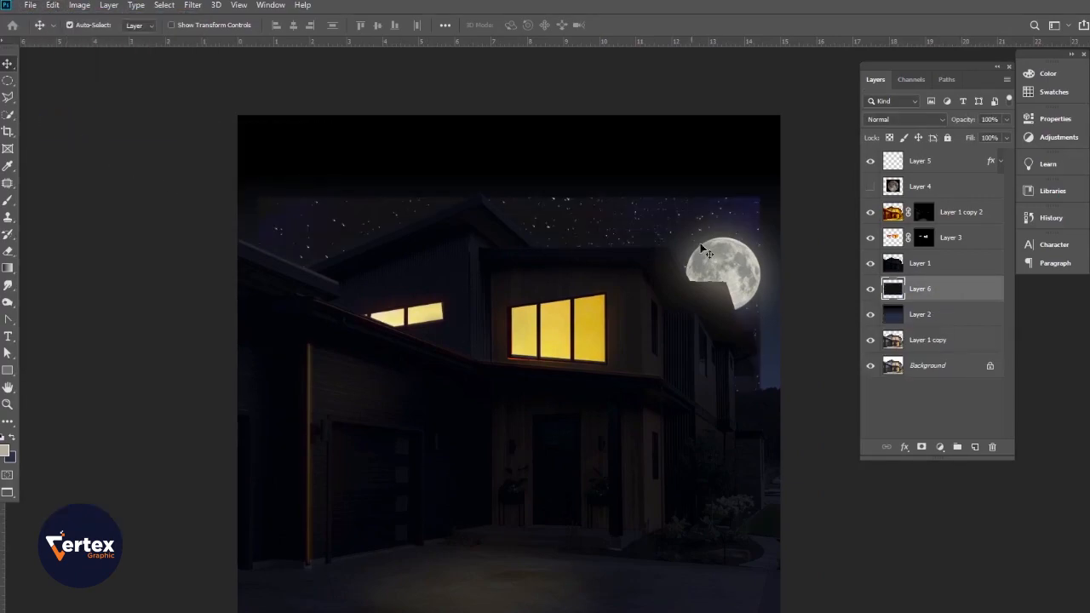
# Move the starry sky up behind the house and scale it to about 110% so it spans the full canvas width
pyautogui.moveTo(647, 232); pyautogui.dragTo(624, 145)
pyautogui.hotkey('ctrl', 't')
pyautogui.moveTo(752, 287); pyautogui.dragTo(791, 288)
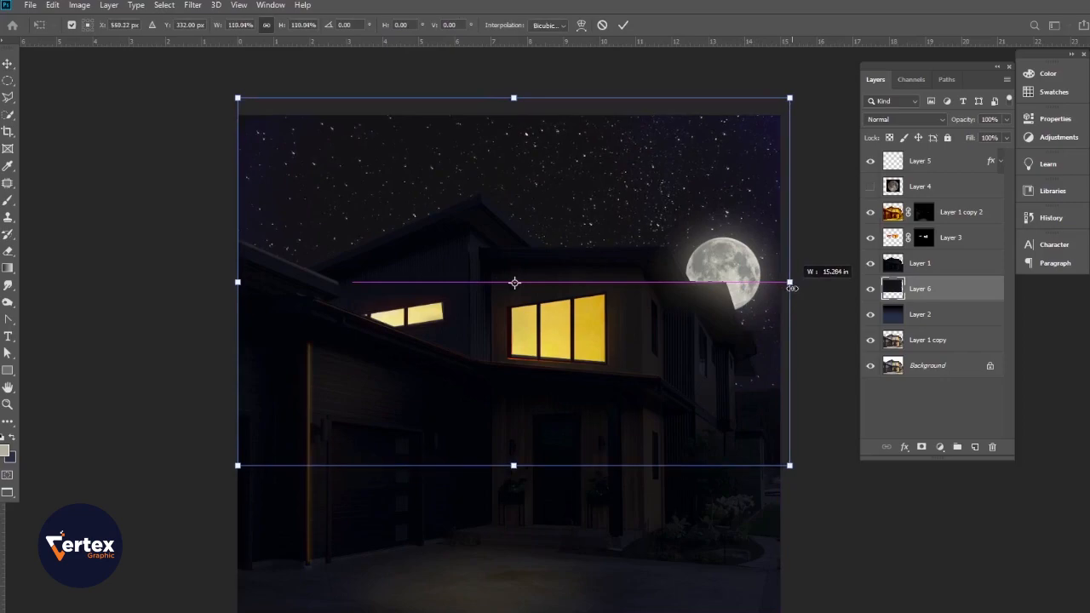
pyautogui.press('Return')
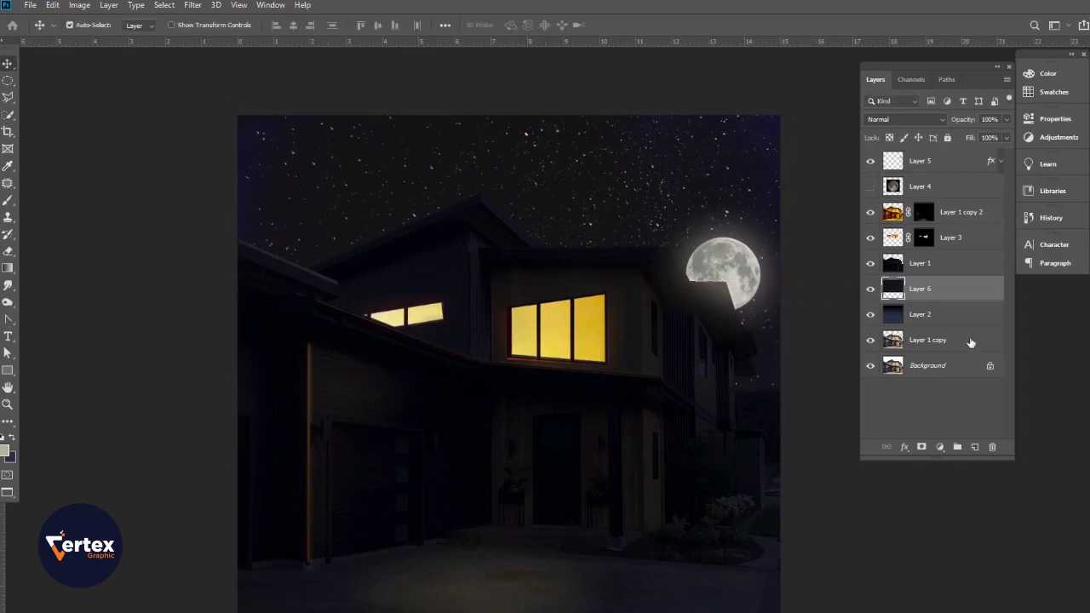
# Lower the starry sky layer's opacity to 26% and deselect the layer
pyautogui.moveTo(961, 121); pyautogui.dragTo(911, 125)
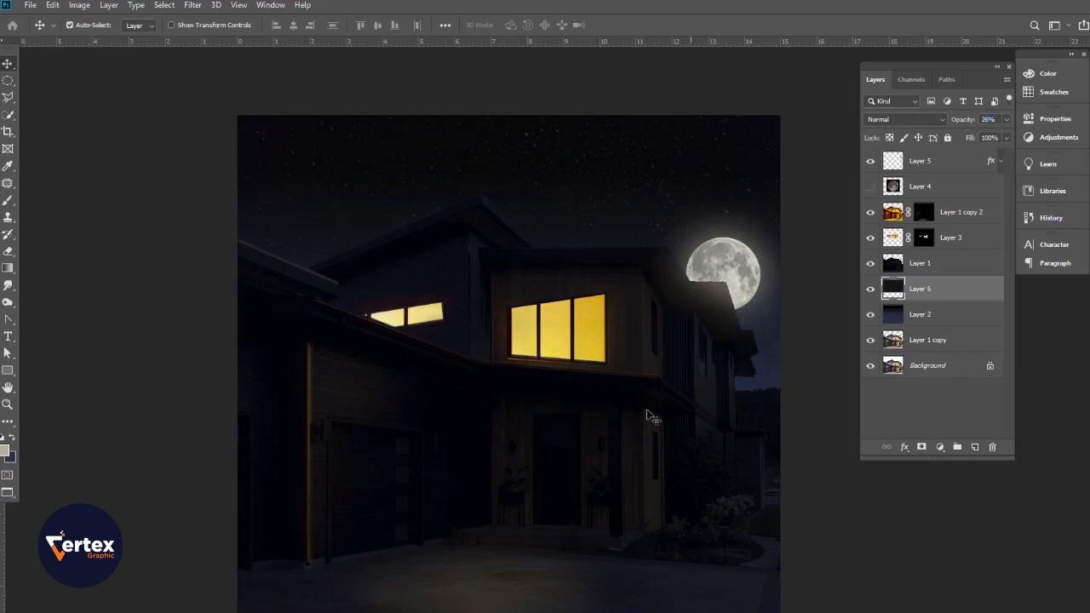
pyautogui.moveTo(494, 406); pyautogui.dragTo(502, 406)
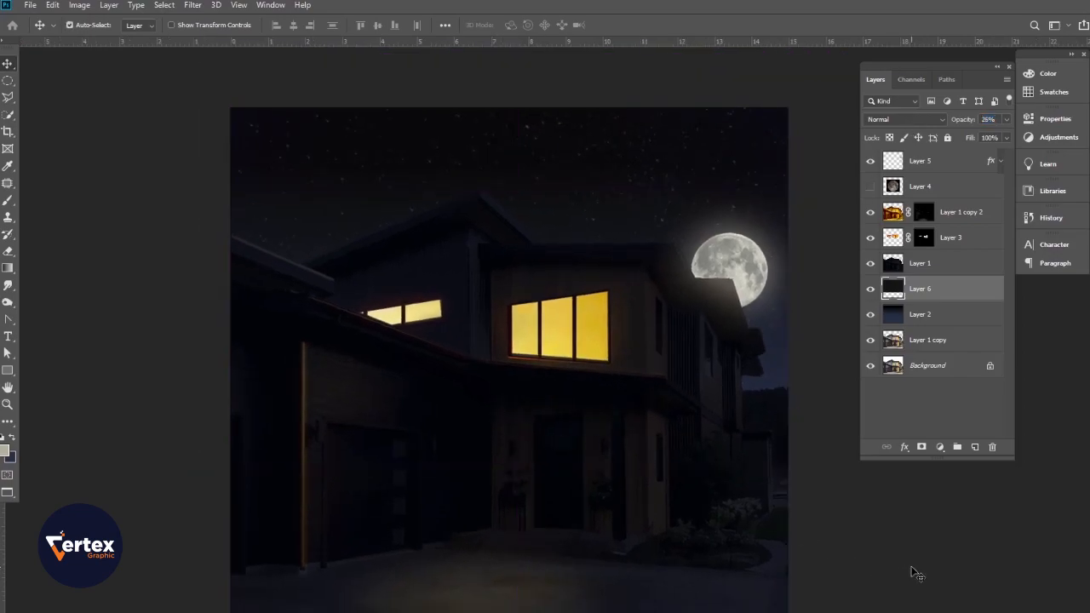
pyautogui.click(911, 567)
pyautogui.moveTo(545, 452); pyautogui.dragTo(506, 436)
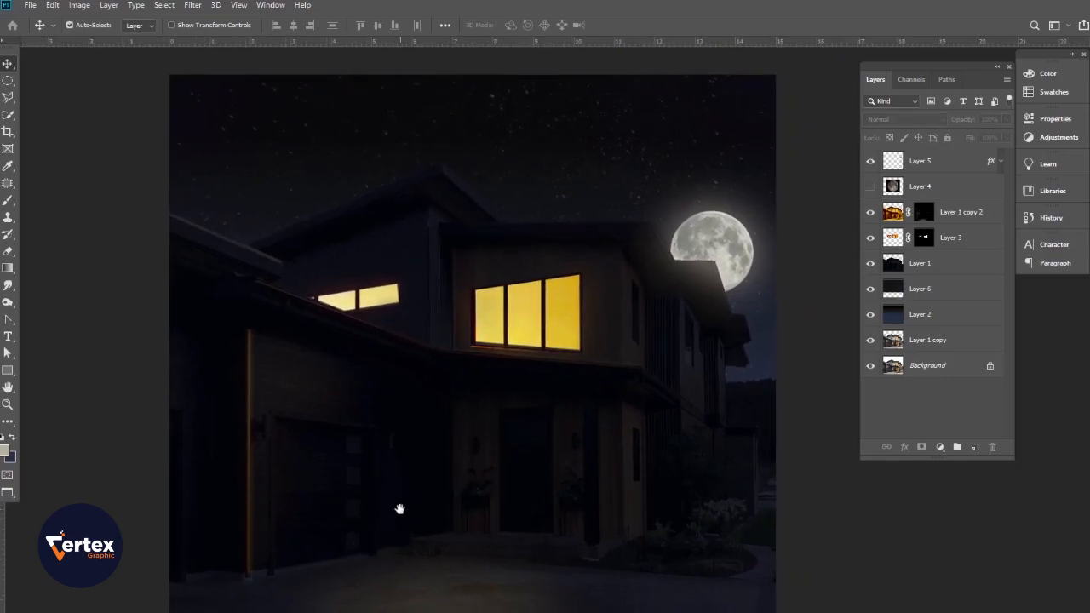
pyautogui.moveTo(412, 471); pyautogui.dragTo(441, 456)
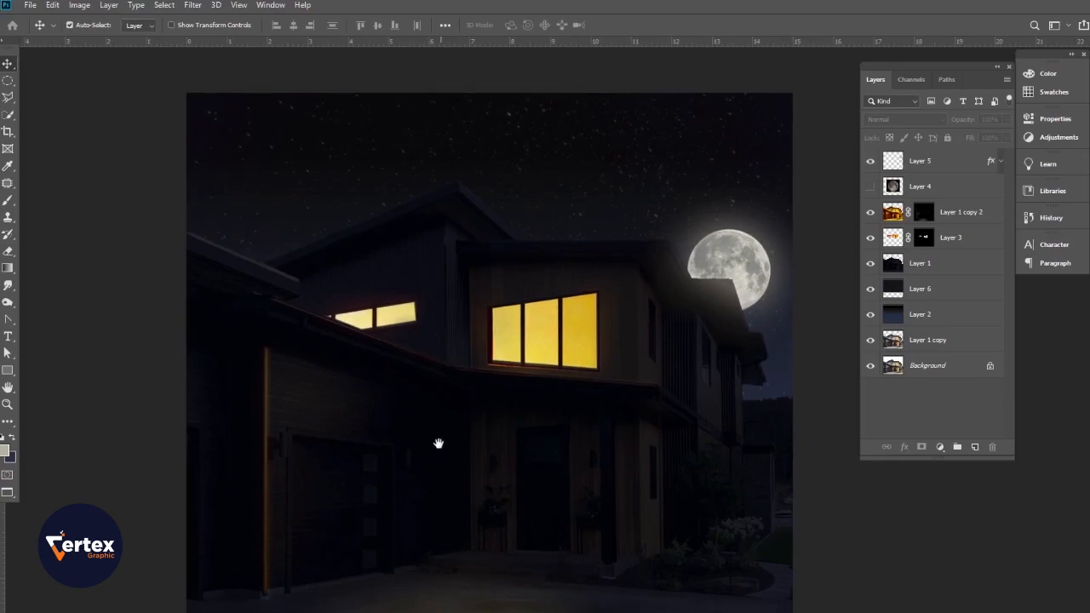
pyautogui.moveTo(545, 418); pyautogui.dragTo(627, 360)
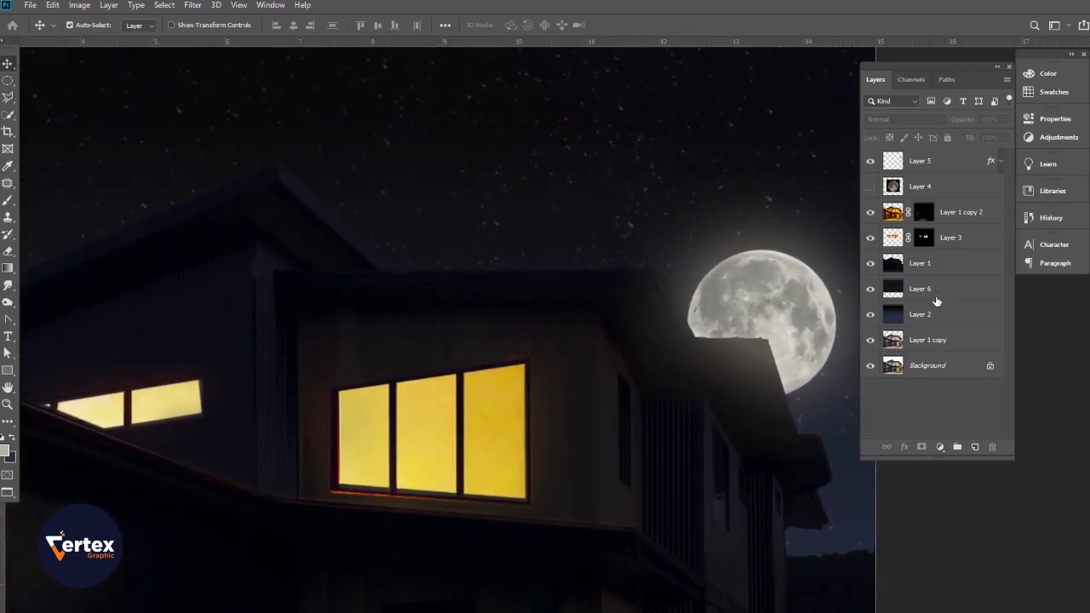
# Duplicate Layer 1 copy, move the duplicate to the top of the layer stack and hide the layers from Layer 5 to Layer 6
pyautogui.click(926, 341)
pyautogui.hotkey('ctrl', 'j')
pyautogui.moveTo(939, 346); pyautogui.dragTo(929, 158)
pyautogui.moveTo(867, 245); pyautogui.dragTo(868, 322)
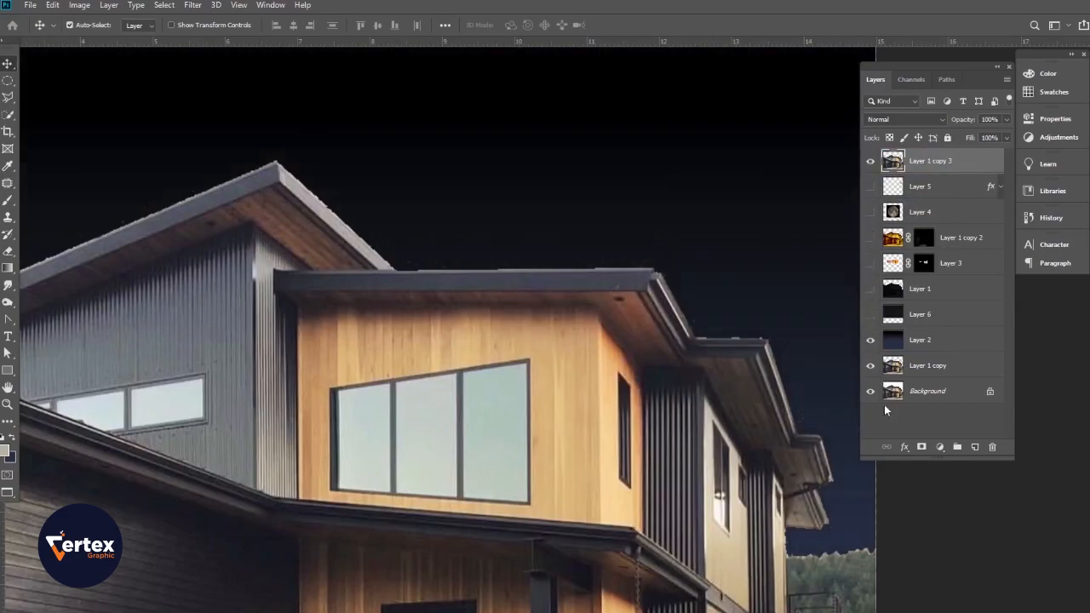
pyautogui.scroll(-4, 520, 333)
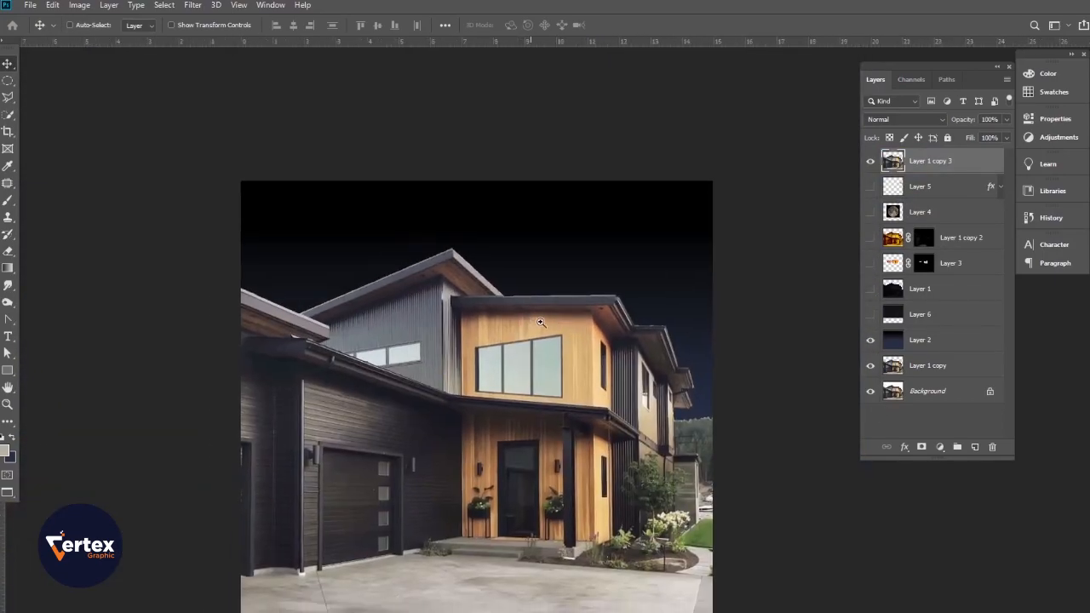
pyautogui.scroll(1, 533, 321)
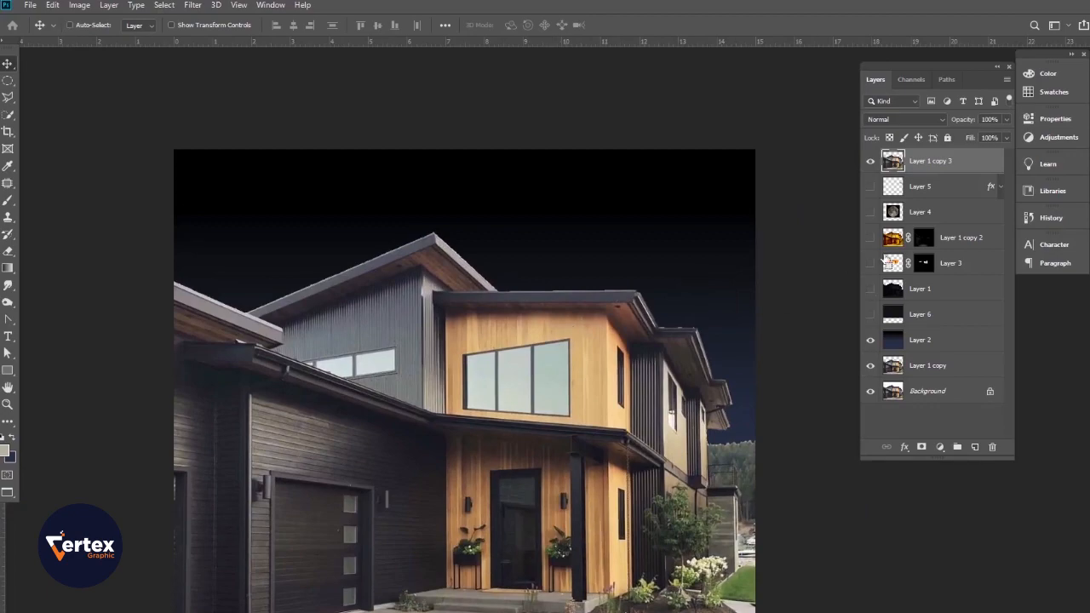
pyautogui.hotkey('ctrl', 'm')
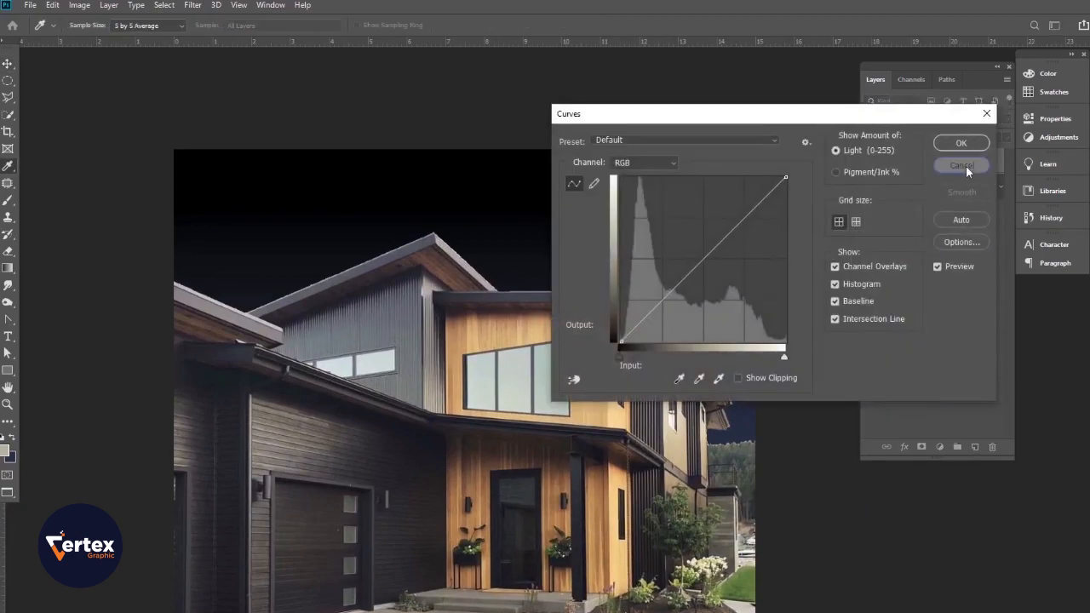
pyautogui.click(966, 165)
pyautogui.press('ctrl')
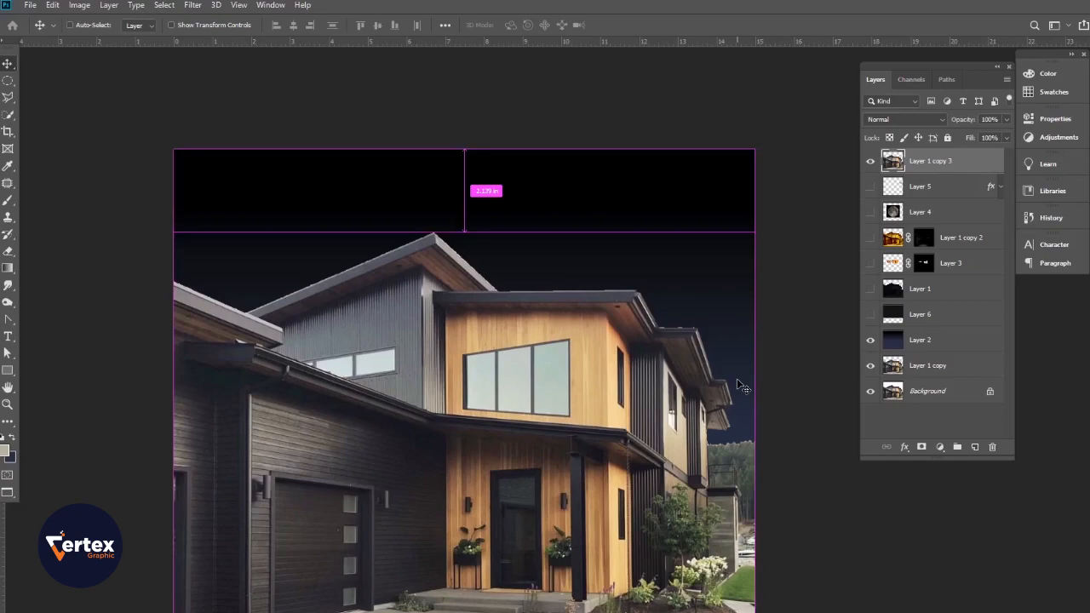
# Brighten Layer 1 copy 3 with Levels: input midtone 2.21 and white point 102, output black level 86
pyautogui.hotkey('ctrl', 'l')
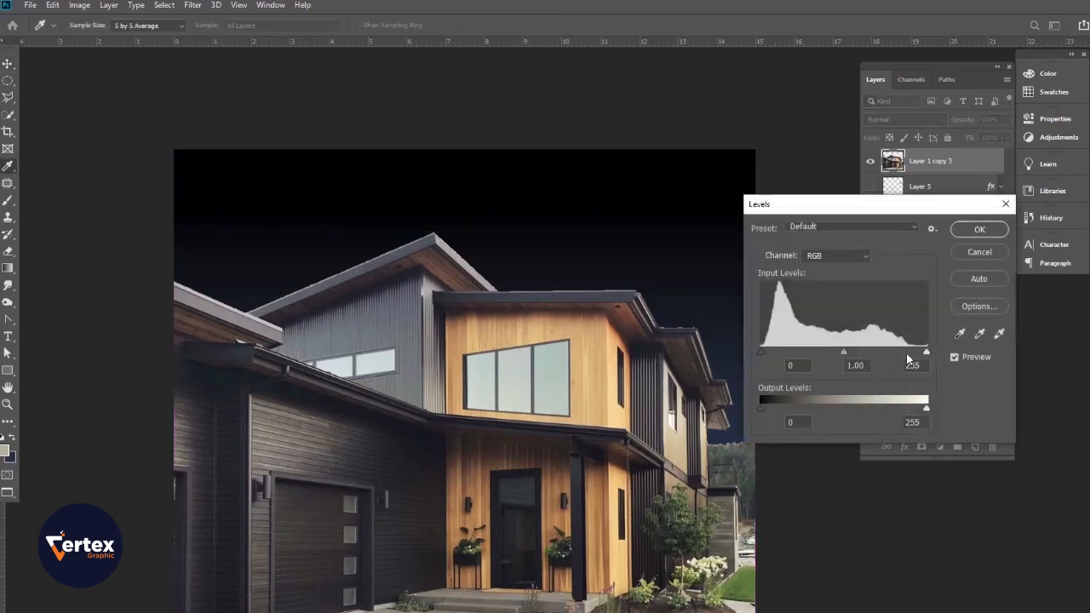
pyautogui.moveTo(926, 353); pyautogui.dragTo(839, 357)
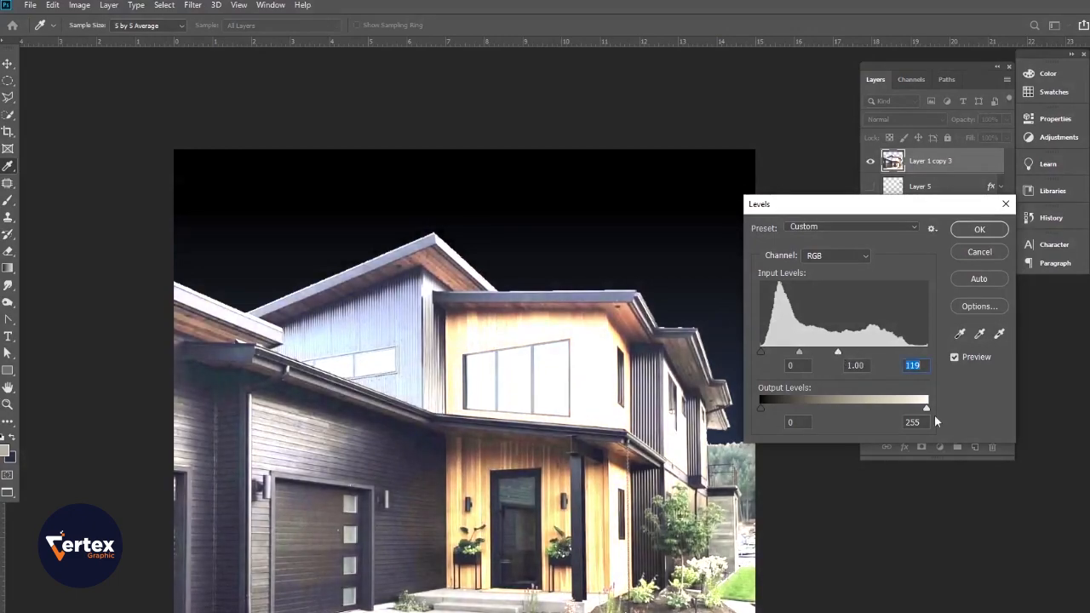
pyautogui.moveTo(768, 408); pyautogui.dragTo(817, 408)
pyautogui.moveTo(763, 353); pyautogui.dragTo(826, 353)
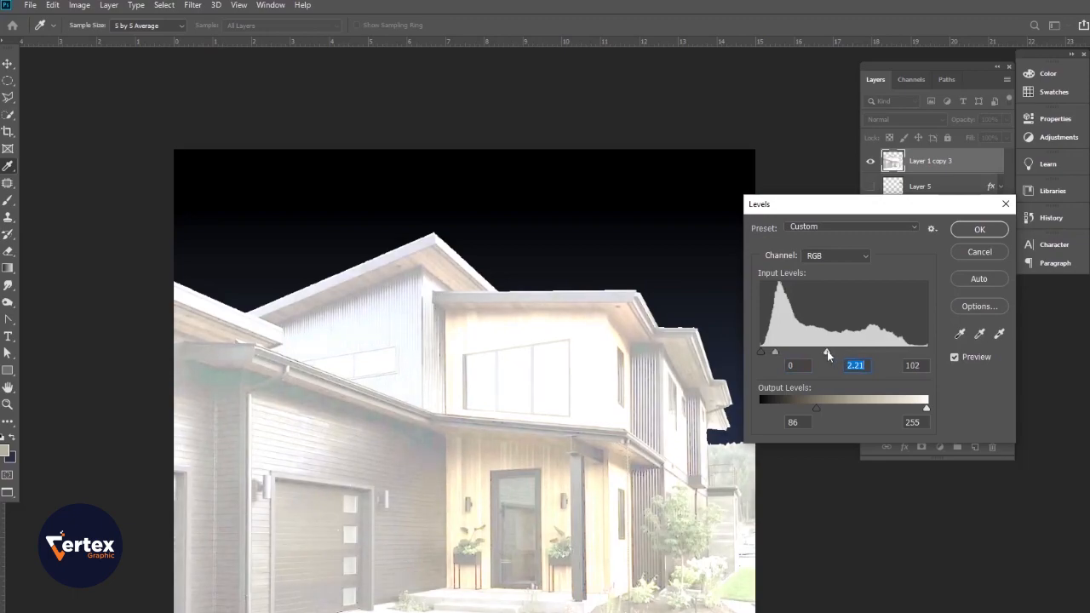
pyautogui.click(979, 230)
# Tint Layer 1 copy 3 cool with Color Balance midtones at -27 Cyan/Red and +57 Yellow/Blue
pyautogui.hotkey('ctrl', 'b')
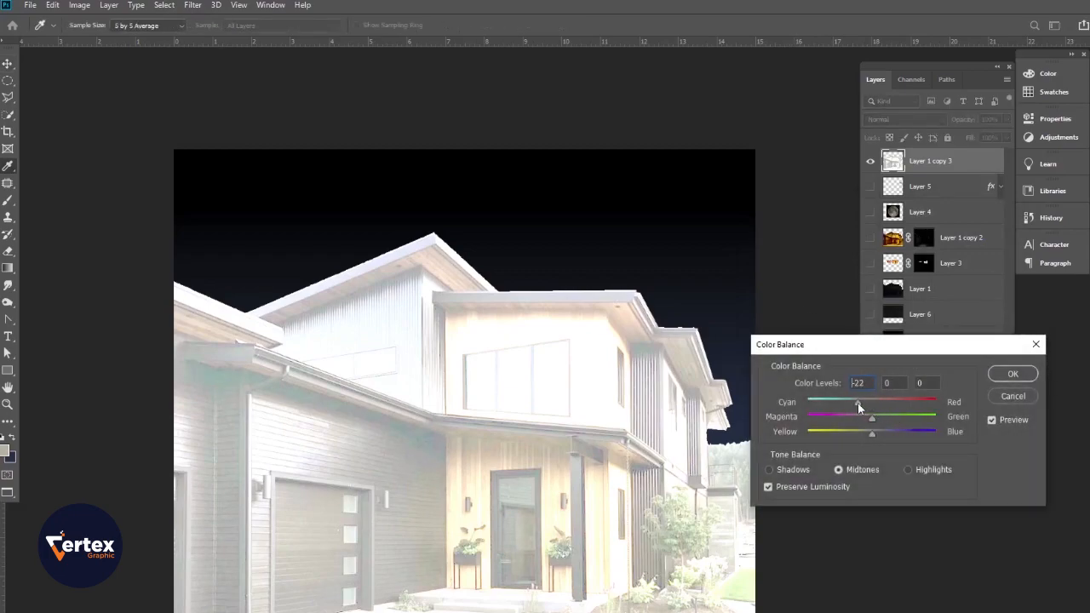
pyautogui.moveTo(881, 433); pyautogui.dragTo(909, 431)
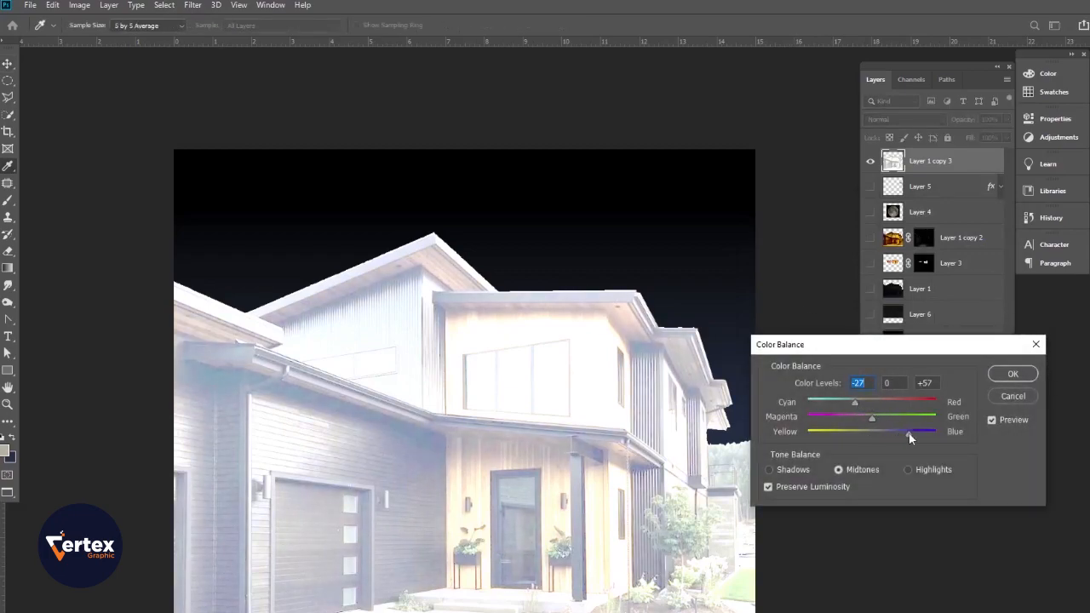
pyautogui.click(1012, 374)
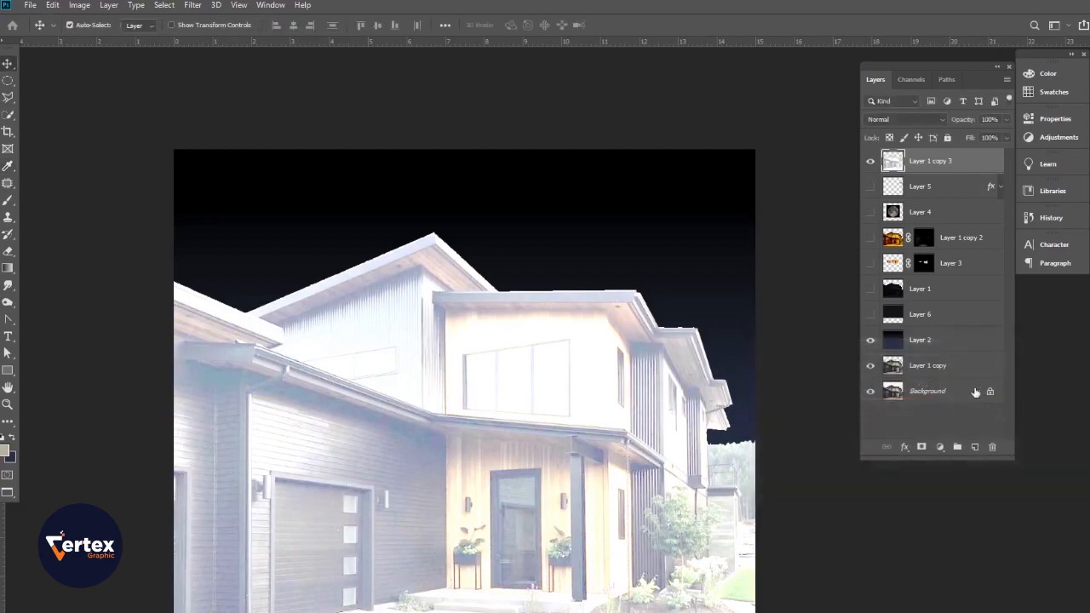
# Add a black mask that hides all of Layer 1 copy 3
pyautogui.click(920, 449)
pyautogui.hotkey('ctrl', 'z')
pyautogui.keyDown('alt'); pyautogui.click(923, 449); pyautogui.keyUp('alt')
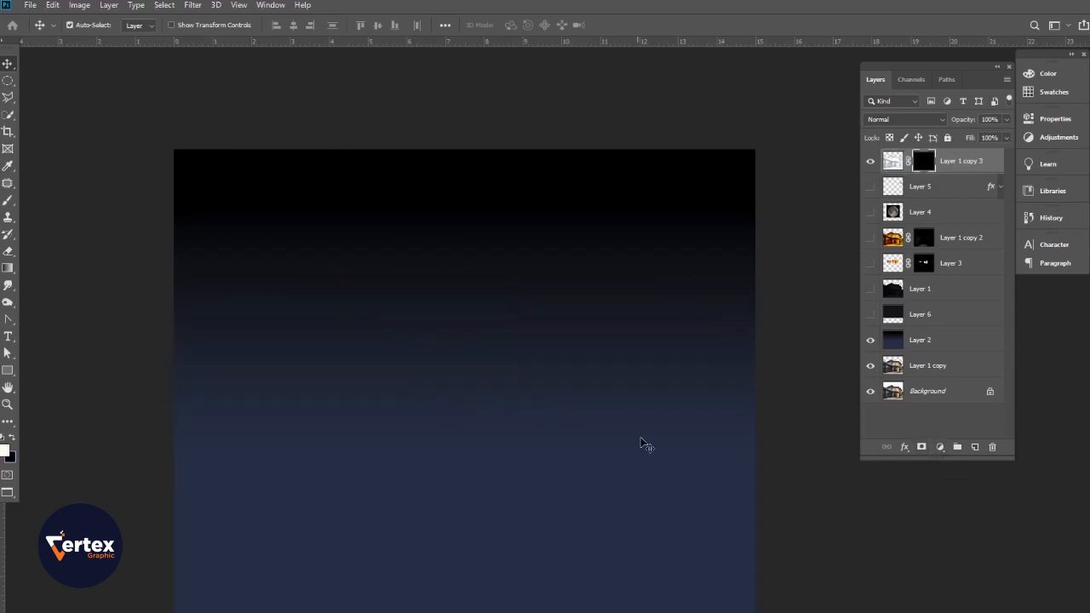
# Show Layer 5, Layer 1 copy 2, Layer 3, Layer 1 and Layer 6 again, leaving Layer 4 hidden
pyautogui.click(870, 187)
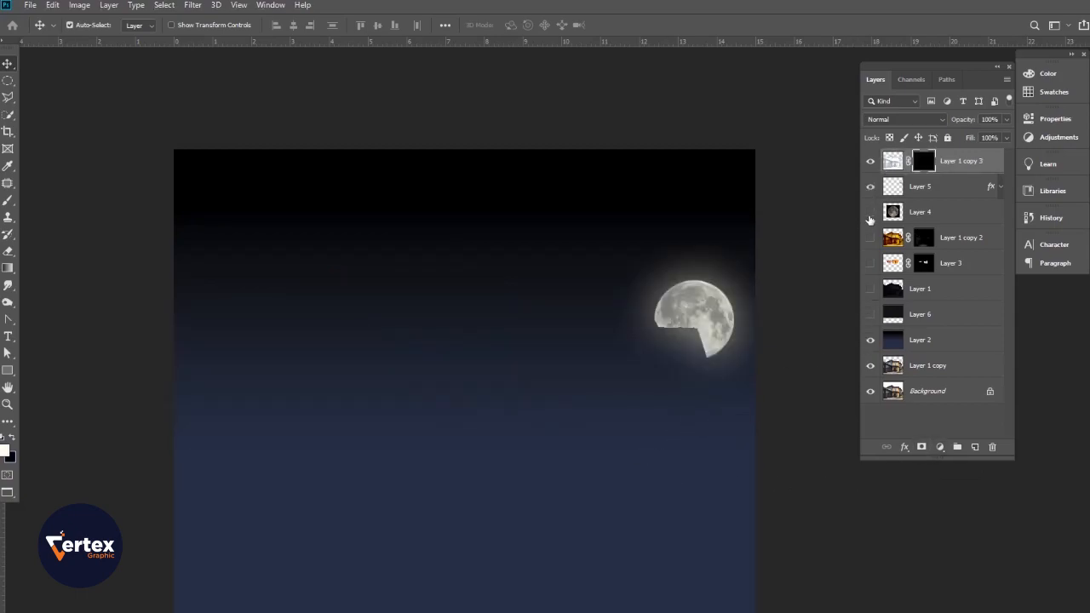
pyautogui.click(870, 218)
pyautogui.click(869, 218)
pyautogui.moveTo(870, 241); pyautogui.dragTo(870, 317)
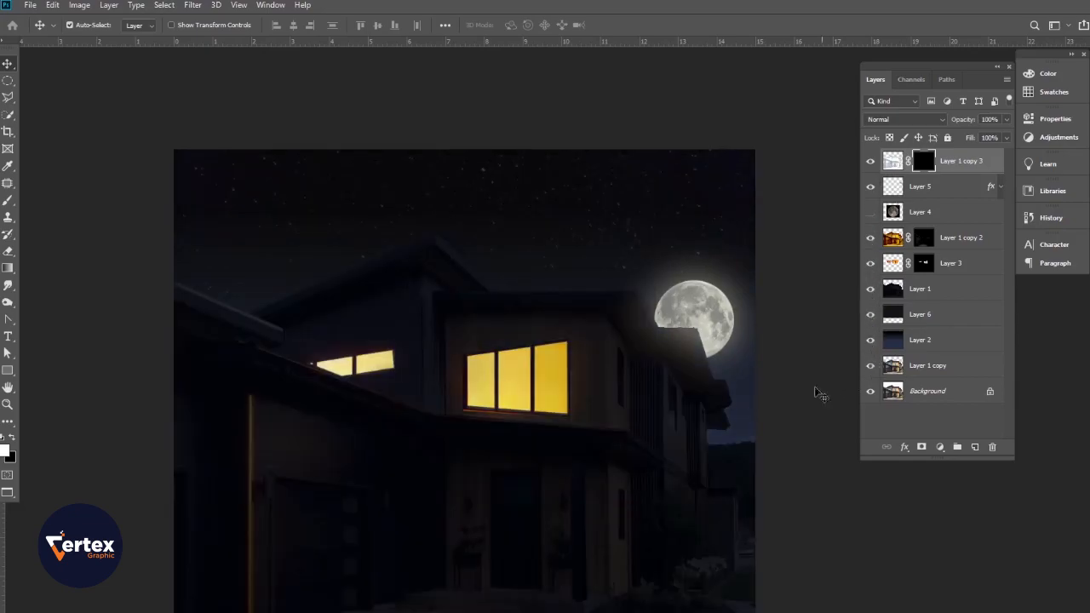
# Paint white on the Layer 1 copy 3 mask along the upper roof's moon-facing edge, using a size 20 brush at 1% flow
pyautogui.moveTo(424, 305); pyautogui.dragTo(451, 312)
pyautogui.moveTo(633, 302); pyautogui.dragTo(584, 361)
pyautogui.moveTo(421, 283); pyautogui.dragTo(501, 347)
pyautogui.moveTo(360, 306)
pyautogui.mouseDown()
pyautogui.moveTo(426, 330)
pyautogui.moveTo(338, 316)
pyautogui.mouseUp()
pyautogui.press('b')
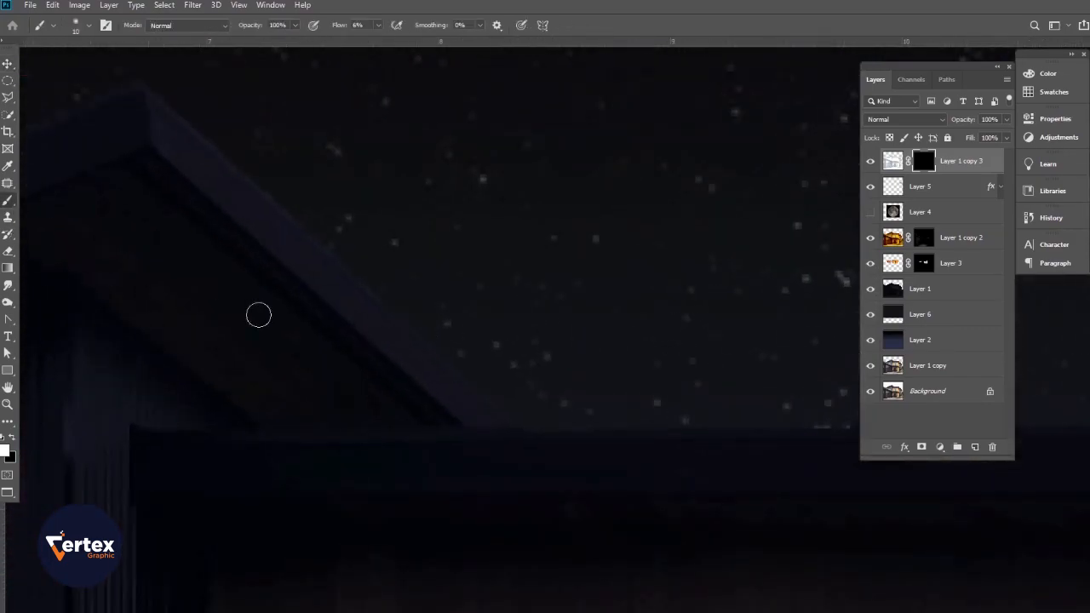
pyautogui.moveTo(336, 27); pyautogui.dragTo(312, 28)
pyautogui.press(']')
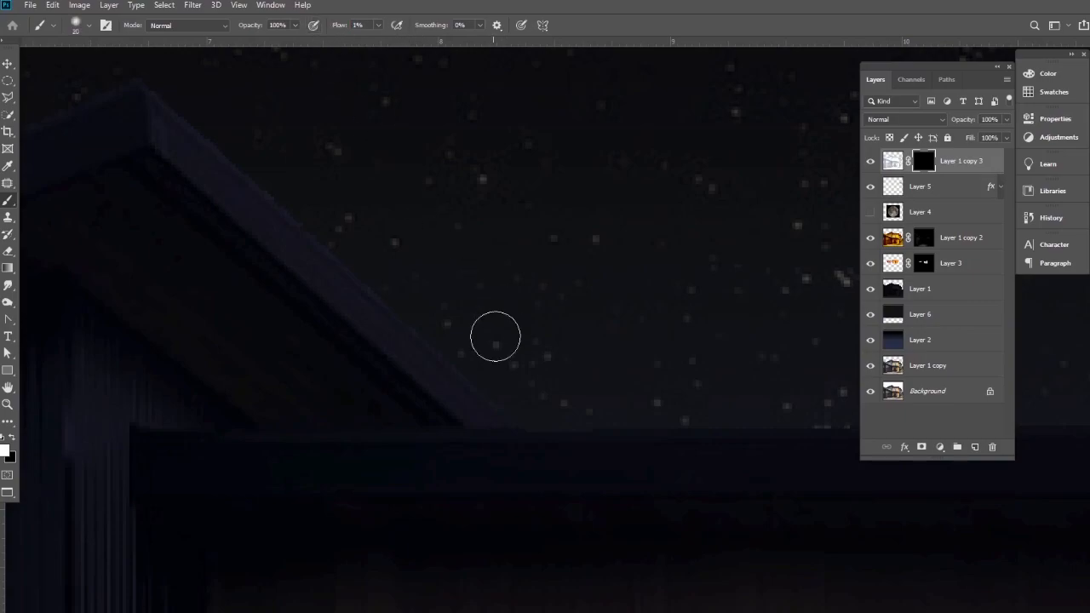
pyautogui.moveTo(496, 399)
pyautogui.mouseDown()
pyautogui.moveTo(423, 369)
pyautogui.moveTo(476, 398)
pyautogui.moveTo(362, 306)
pyautogui.moveTo(408, 335)
pyautogui.moveTo(255, 229)
pyautogui.moveTo(183, 151)
pyautogui.moveTo(178, 124)
pyautogui.moveTo(394, 315)
pyautogui.moveTo(204, 159)
pyautogui.moveTo(161, 106)
pyautogui.moveTo(207, 171)
pyautogui.moveTo(476, 391)
pyautogui.moveTo(229, 197)
pyautogui.moveTo(509, 411)
pyautogui.moveTo(474, 412)
pyautogui.moveTo(443, 388)
pyautogui.moveTo(336, 281)
pyautogui.moveTo(224, 197)
pyautogui.moveTo(169, 141)
pyautogui.moveTo(158, 104)
pyautogui.moveTo(161, 134)
pyautogui.moveTo(235, 177)
pyautogui.moveTo(301, 252)
pyautogui.moveTo(450, 375)
pyautogui.moveTo(358, 308)
pyautogui.moveTo(470, 388)
pyautogui.moveTo(248, 220)
pyautogui.moveTo(177, 150)
pyautogui.moveTo(264, 203)
pyautogui.moveTo(159, 128)
pyautogui.moveTo(376, 324)
pyautogui.moveTo(232, 180)
pyautogui.moveTo(194, 121)
pyautogui.mouseUp()
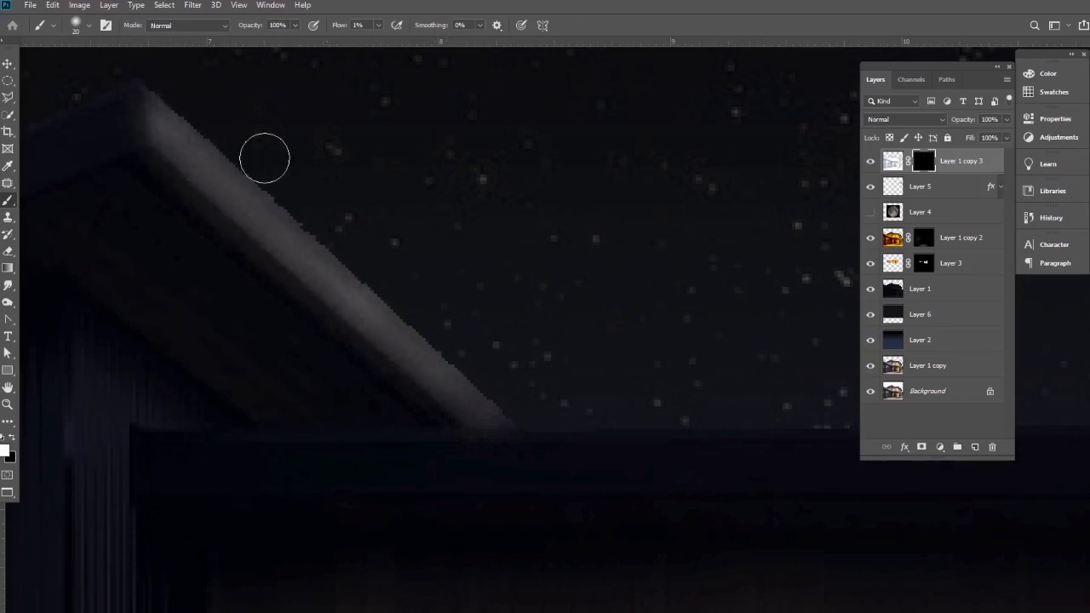
# Brush a faint moonlight highlight along the top edge of the lower garage-side roof on the same mask
pyautogui.scroll(-5, 467, 340)
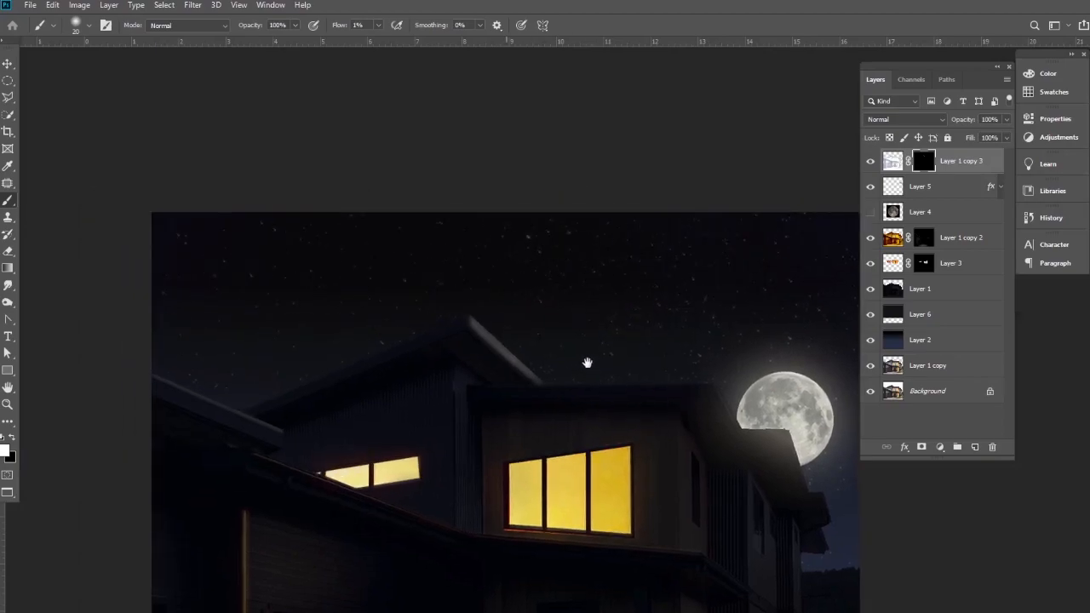
pyautogui.scroll(4, 468, 389)
pyautogui.moveTo(620, 389); pyautogui.dragTo(553, 356)
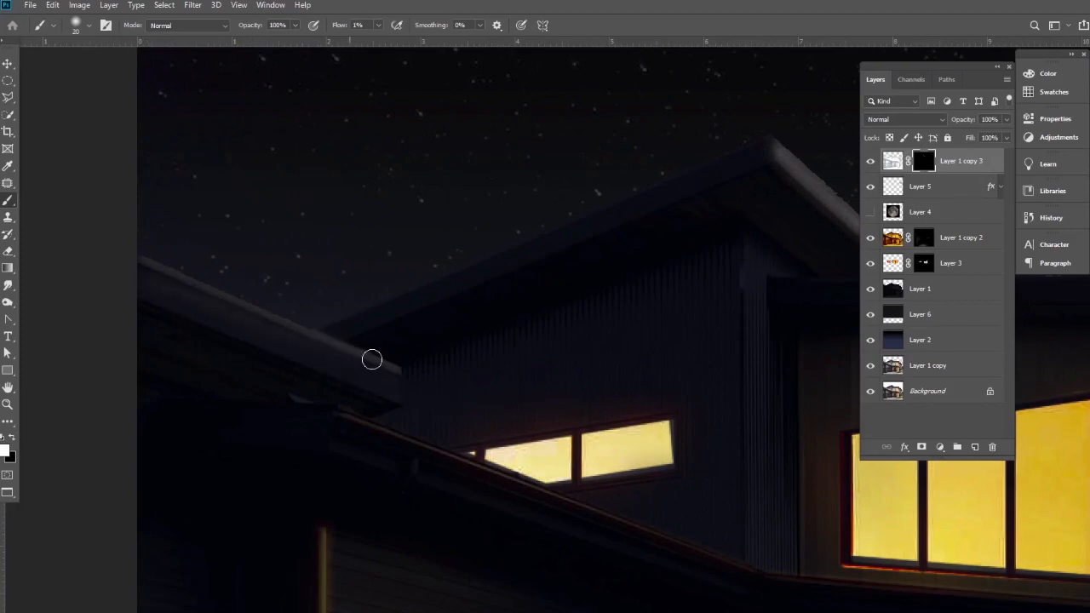
pyautogui.moveTo(464, 368); pyautogui.dragTo(395, 369)
pyautogui.moveTo(584, 346); pyautogui.dragTo(394, 351)
pyautogui.moveTo(537, 367); pyautogui.dragTo(498, 393)
pyautogui.moveTo(371, 347); pyautogui.dragTo(343, 355)
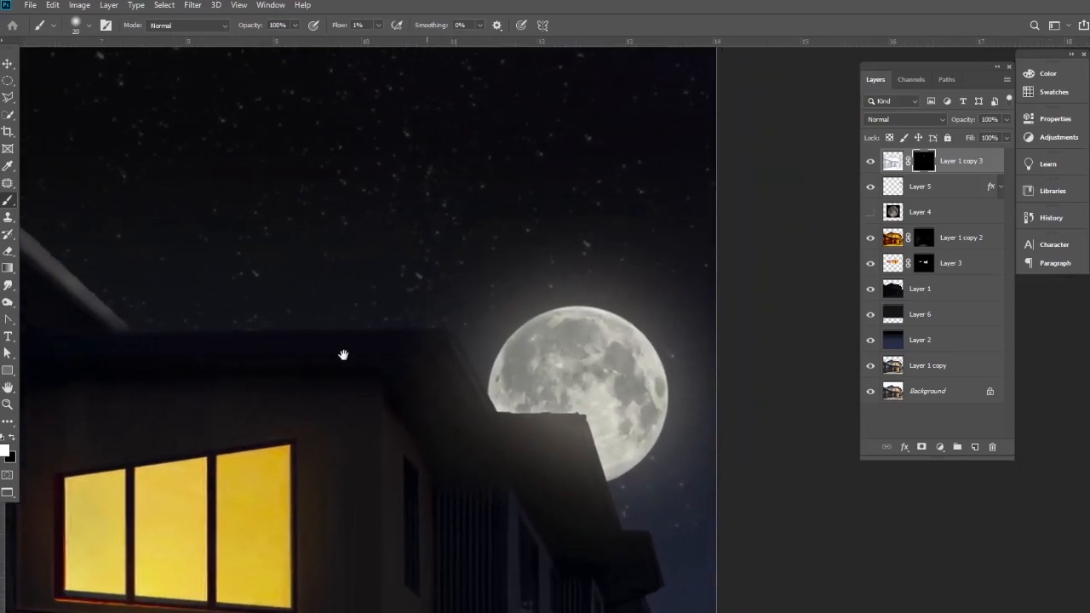
# Examine the roof edges around the moon and the overall night scene
pyautogui.moveTo(554, 448); pyautogui.dragTo(417, 363)
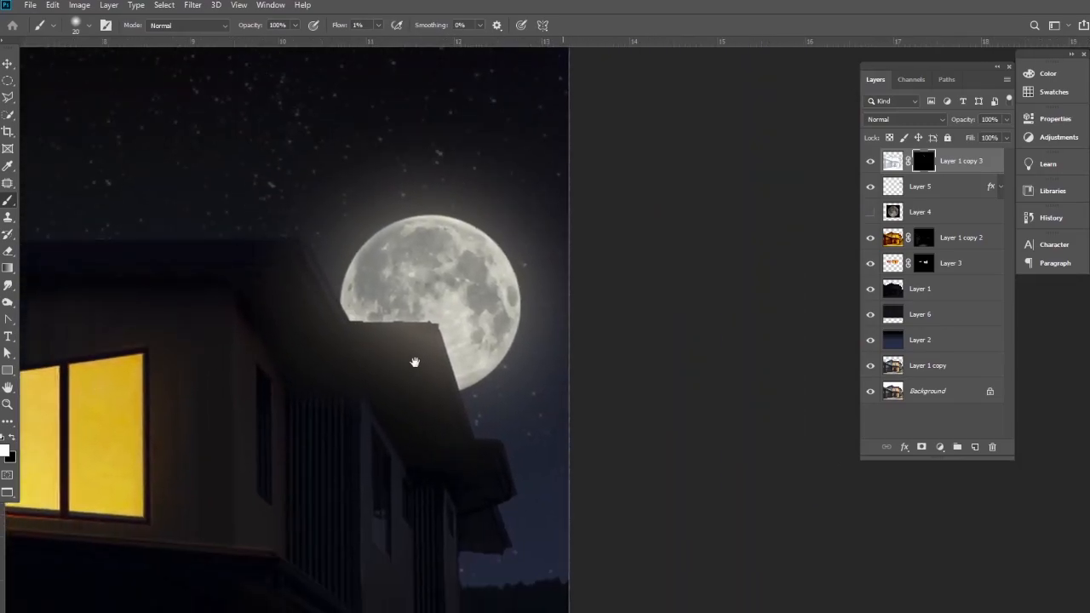
pyautogui.moveTo(457, 392); pyautogui.dragTo(455, 358)
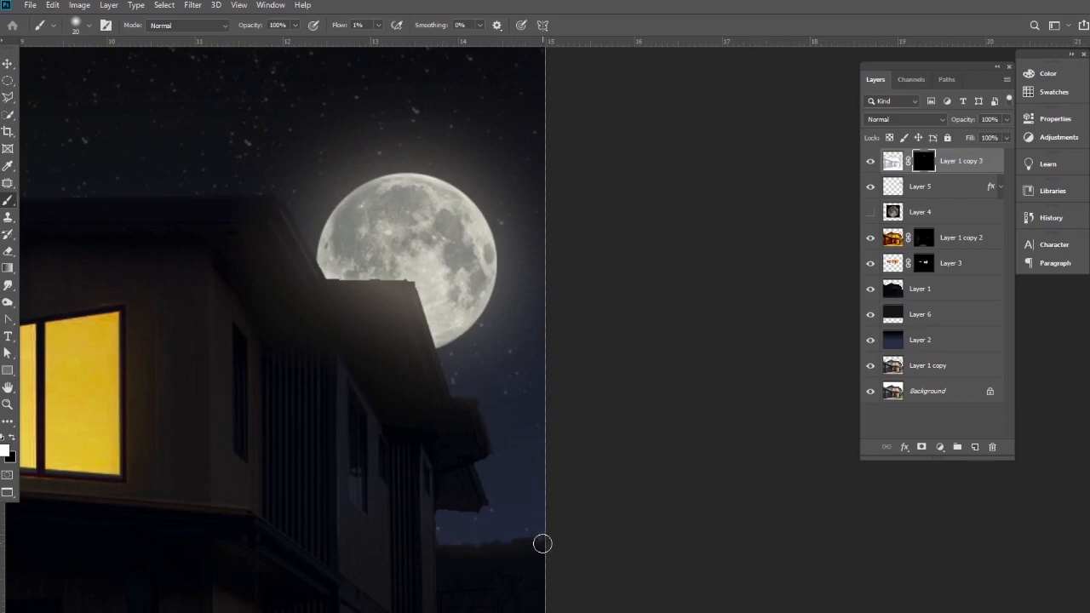
pyautogui.moveTo(467, 414); pyautogui.dragTo(484, 410)
pyautogui.moveTo(364, 334); pyautogui.dragTo(555, 387)
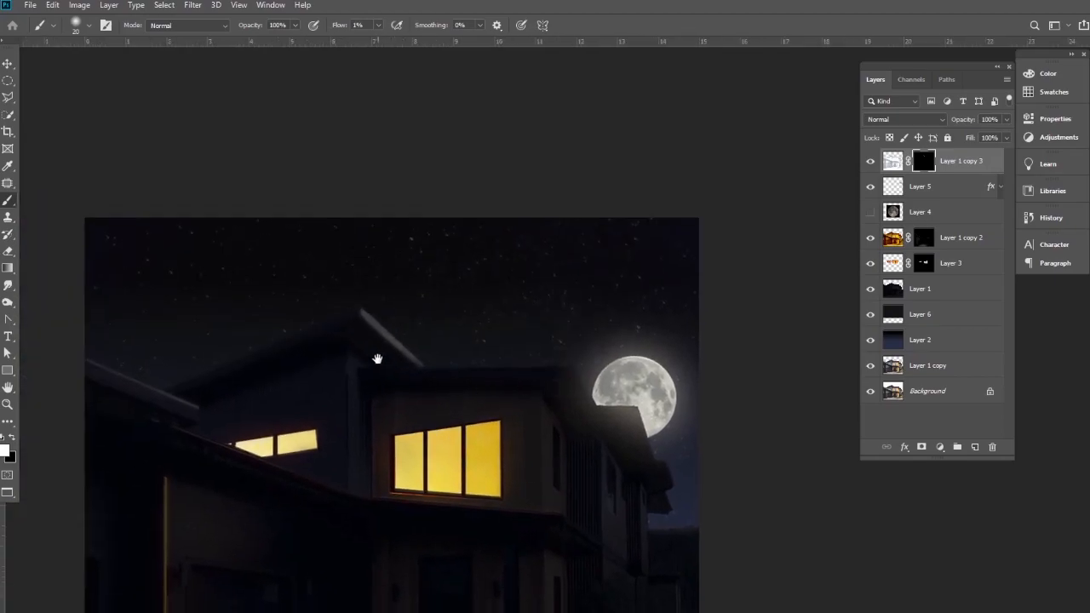
pyautogui.keyDown('alt'); pyautogui.click(420, 339); pyautogui.keyUp('alt')
pyautogui.moveTo(435, 458); pyautogui.dragTo(548, 440)
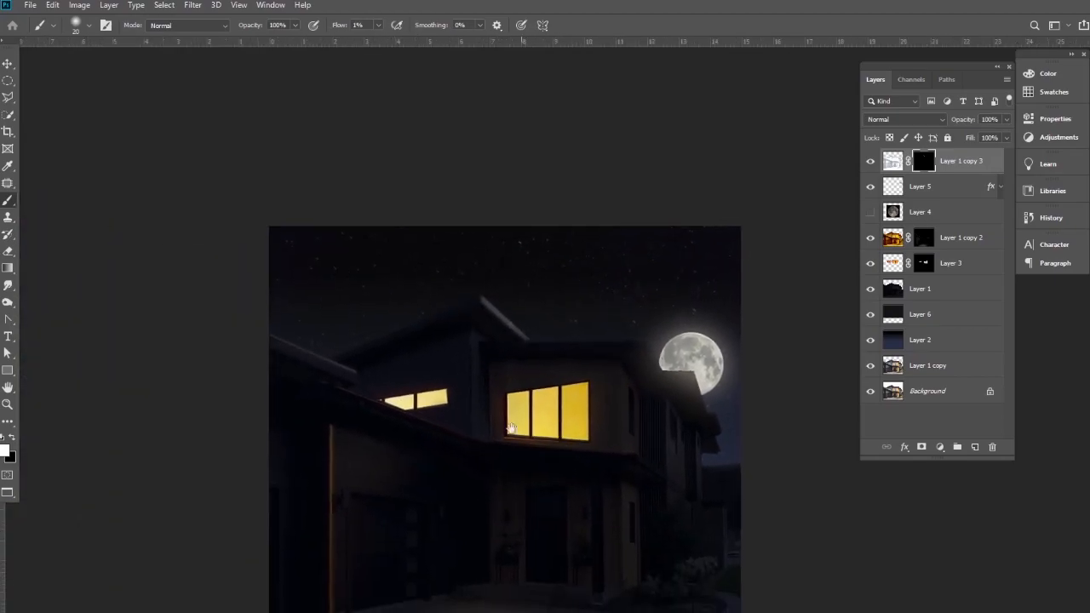
pyautogui.moveTo(480, 411); pyautogui.dragTo(488, 411)
pyautogui.moveTo(534, 450); pyautogui.dragTo(509, 366)
# Switch to the Move tool, collapse the Layers panel group and place it beside the docked panels
pyautogui.click(7, 63)
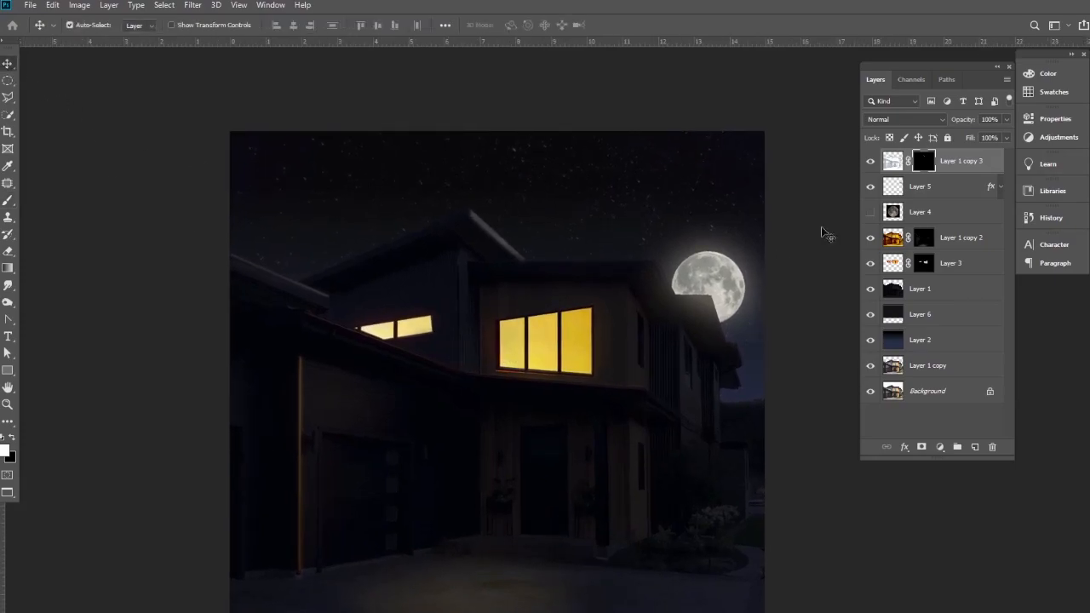
pyautogui.click(998, 70)
pyautogui.moveTo(892, 69); pyautogui.dragTo(971, 60)
pyautogui.moveTo(434, 389); pyautogui.dragTo(455, 383)
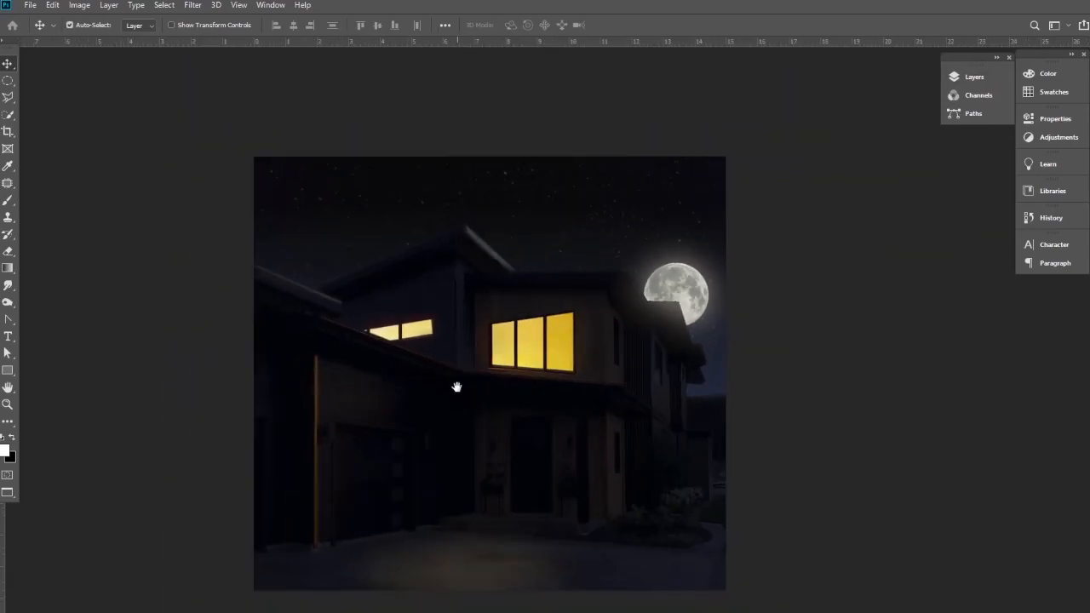